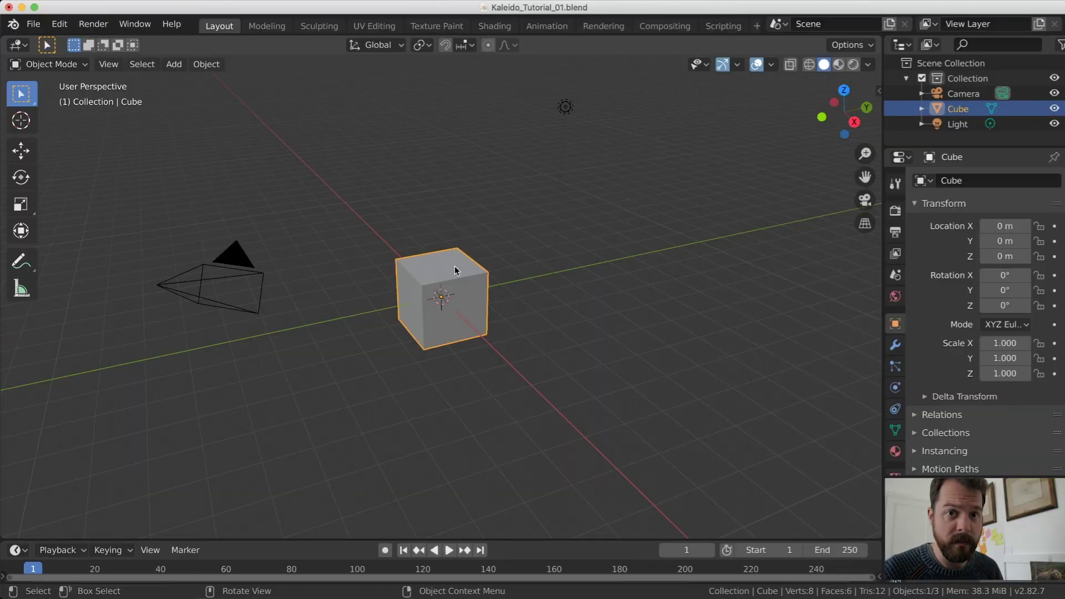
Delete the default cube and clear the camera's location and rotation
{"action": "key", "text": "x"}
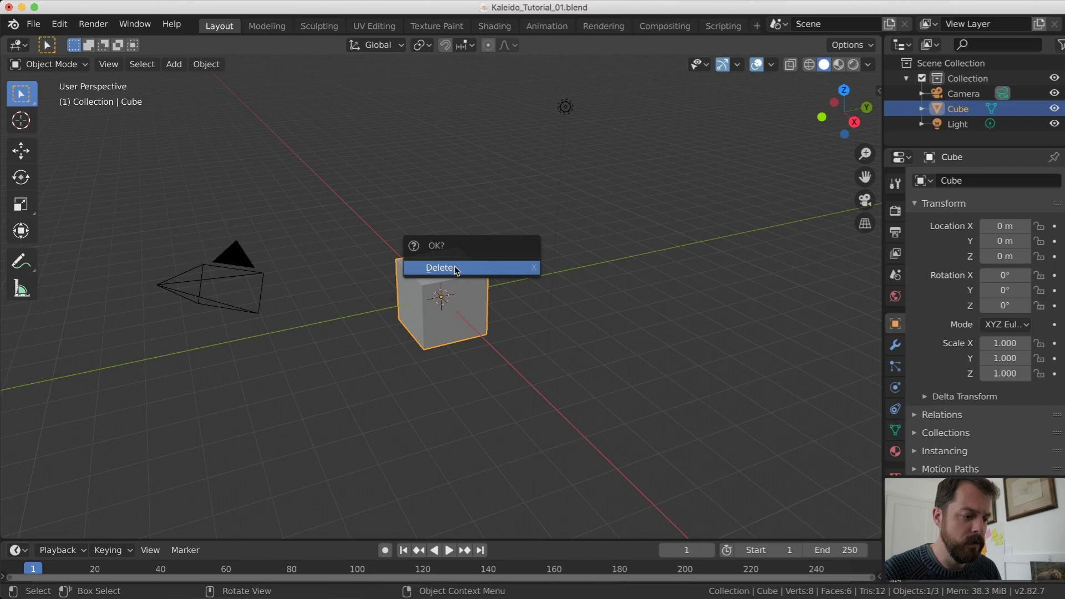
{"action": "left_click", "coordinate": [456, 269]}
{"action": "left_click", "coordinate": [236, 260]}
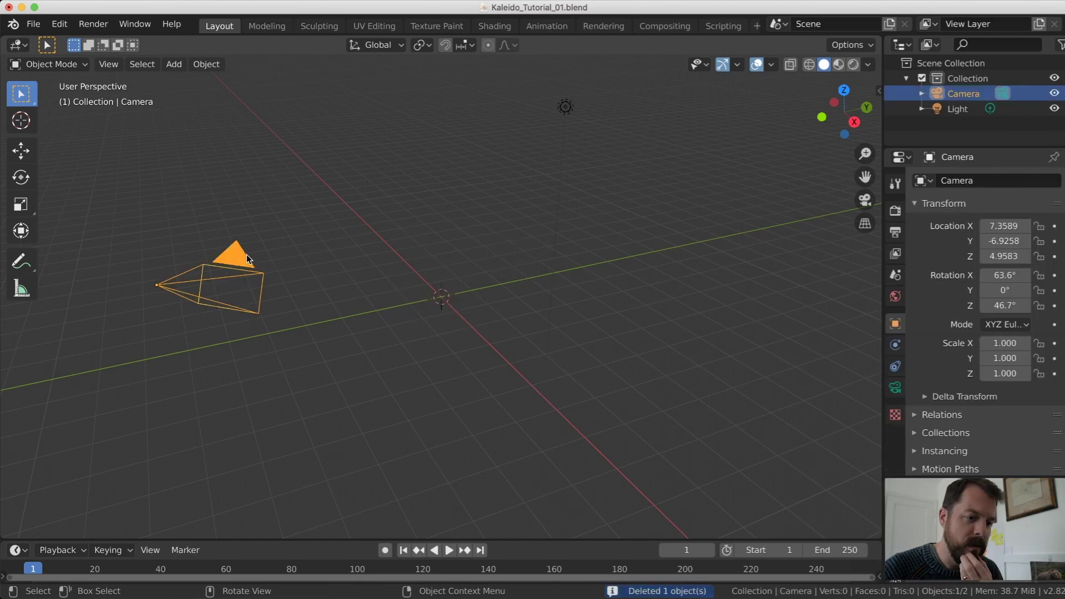
{"action": "key", "text": "n"}
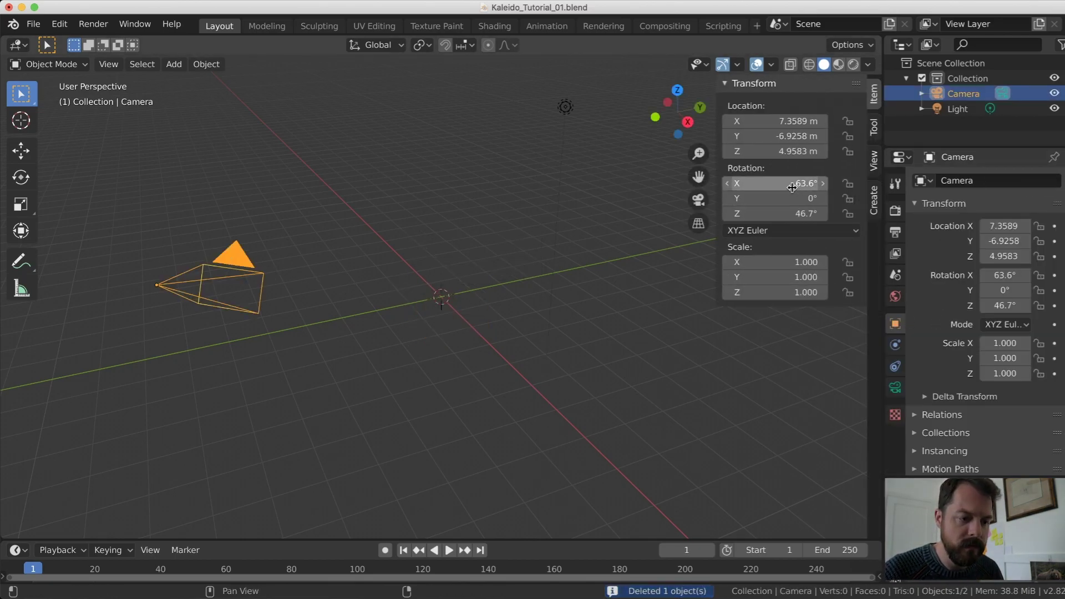
{"action": "key", "text": "BackSpace"}
{"action": "key", "text": "BackSpace"}
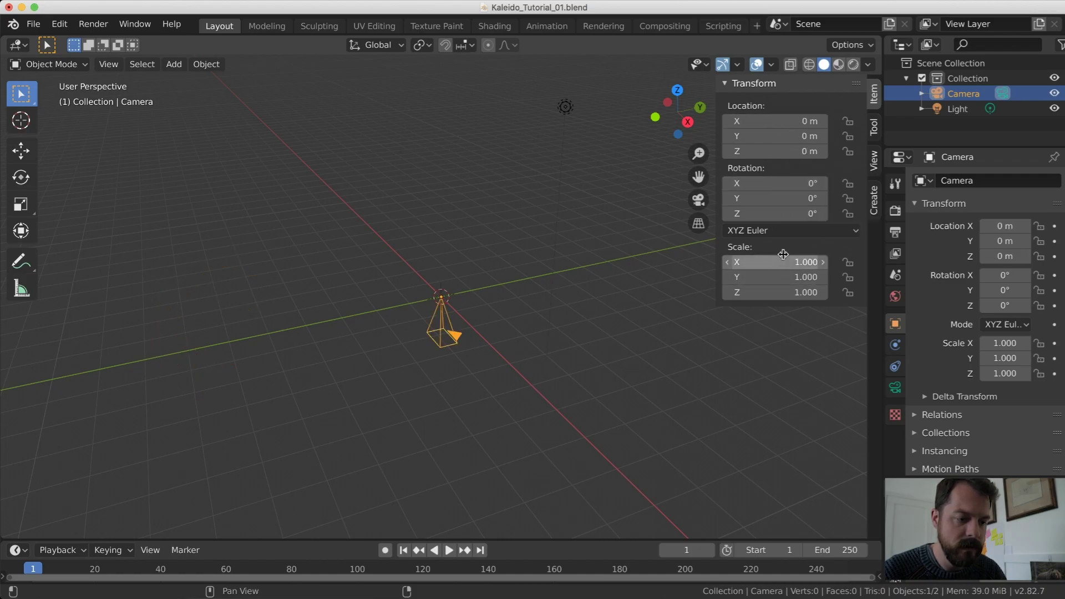
Set the camera's X rotation to 90° so it sits at the origin facing forward
{"action": "left_click", "coordinate": [797, 182]}
{"action": "key", "text": "Return"}
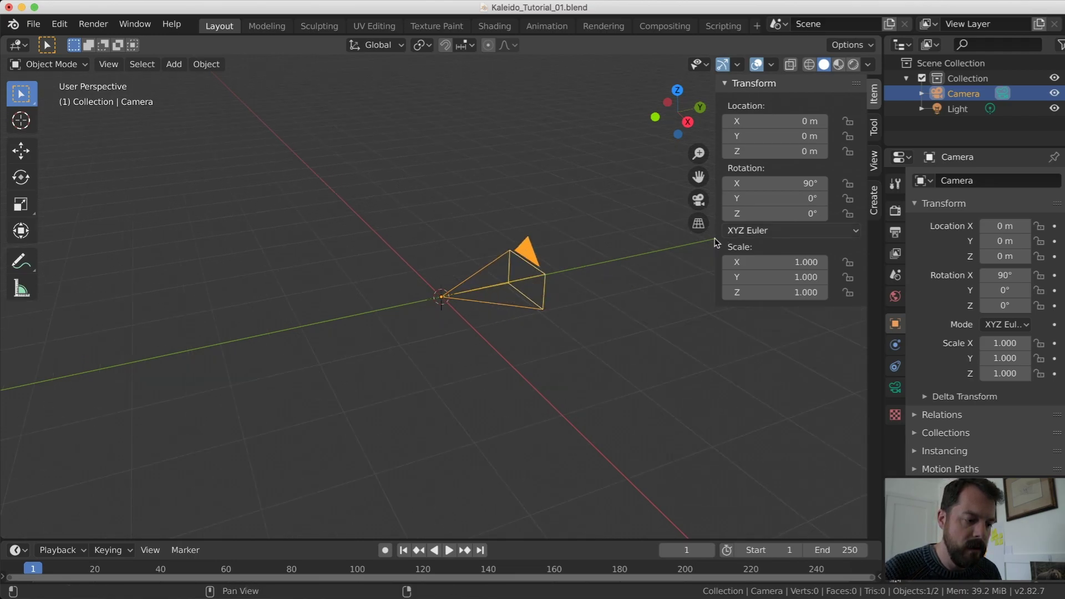
{"action": "middle_click_drag", "start_coordinate": [480, 319], "coordinate": [534, 310]}
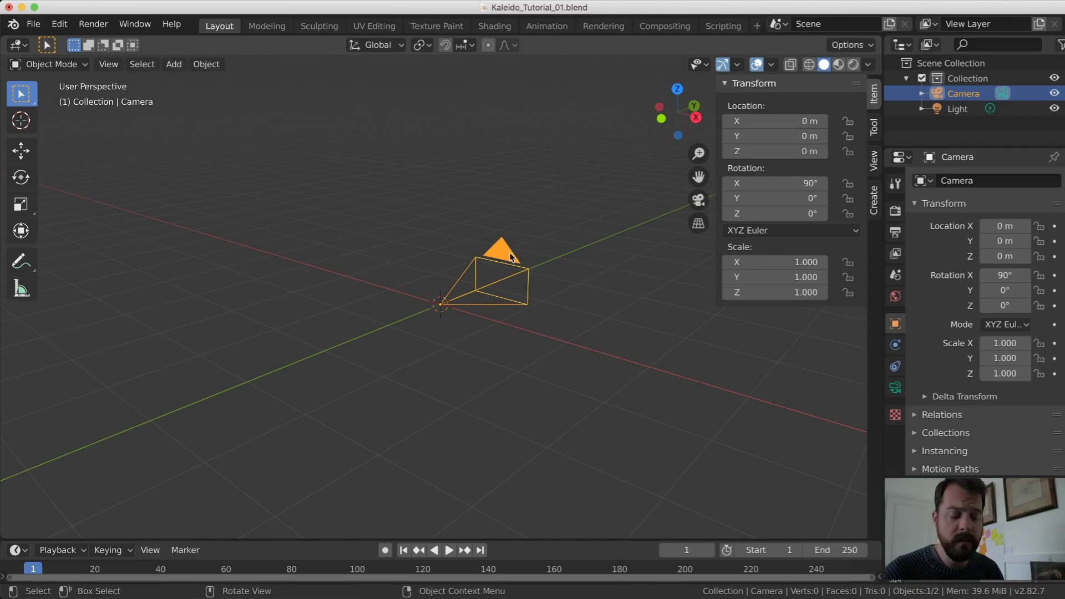
{"action": "key", "text": "shift+a"}
Add a cylinder with 3 vertices and cap fill type Nothing
{"action": "mouse_move", "coordinate": [511, 254]}
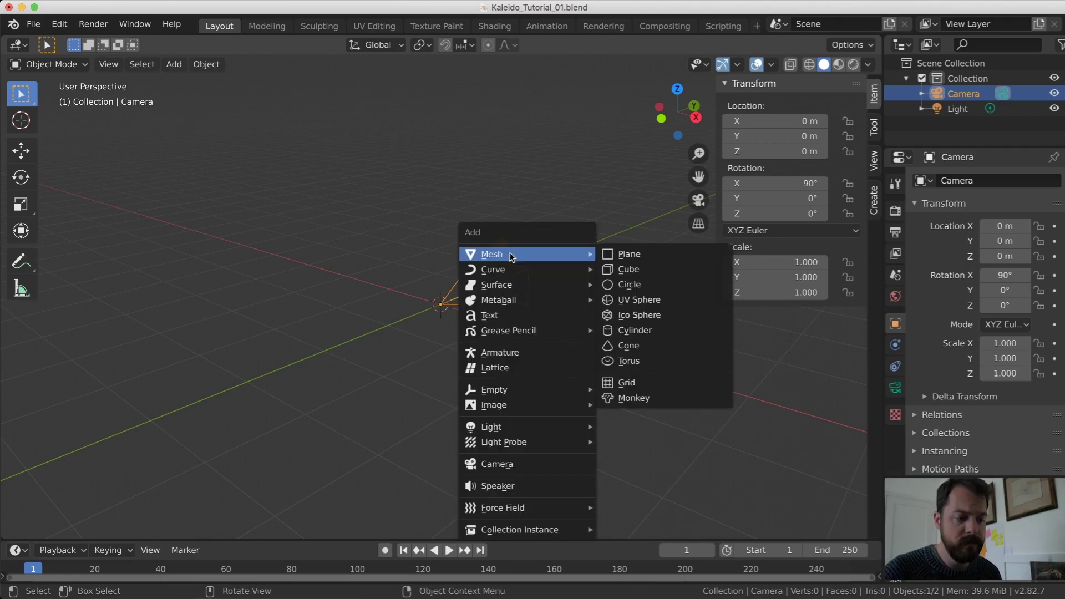
{"action": "left_click", "coordinate": [646, 332]}
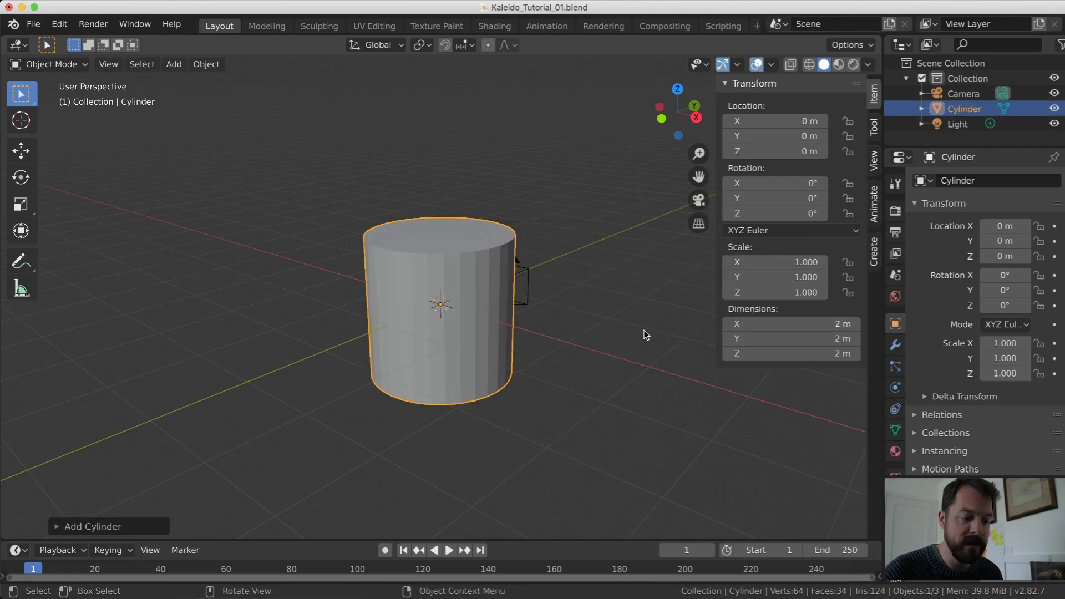
{"action": "left_click", "coordinate": [58, 527]}
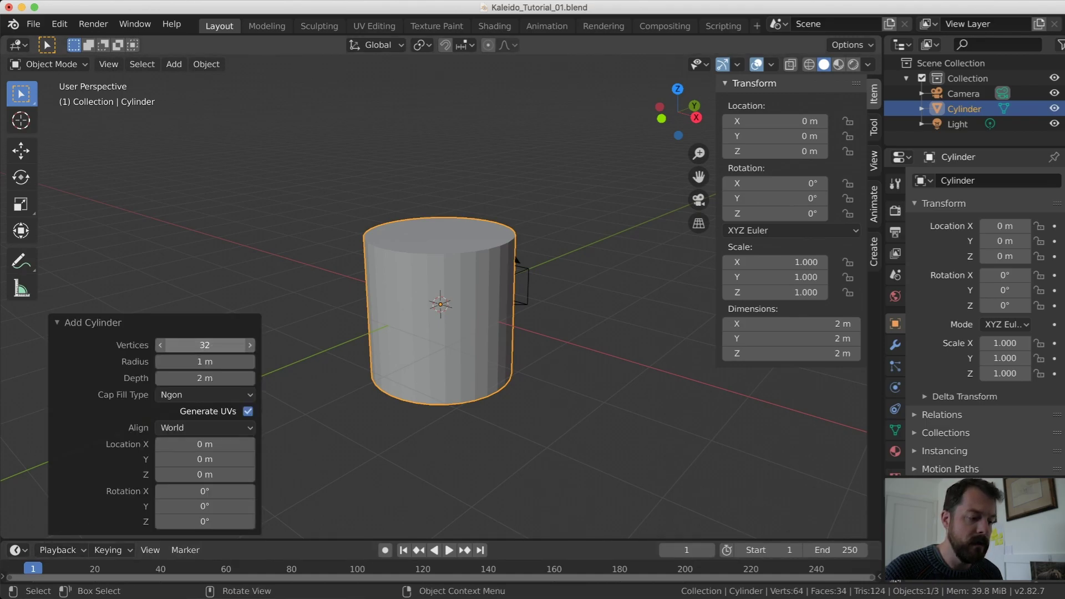
{"action": "left_click_drag", "start_coordinate": [219, 350], "coordinate": [167, 346]}
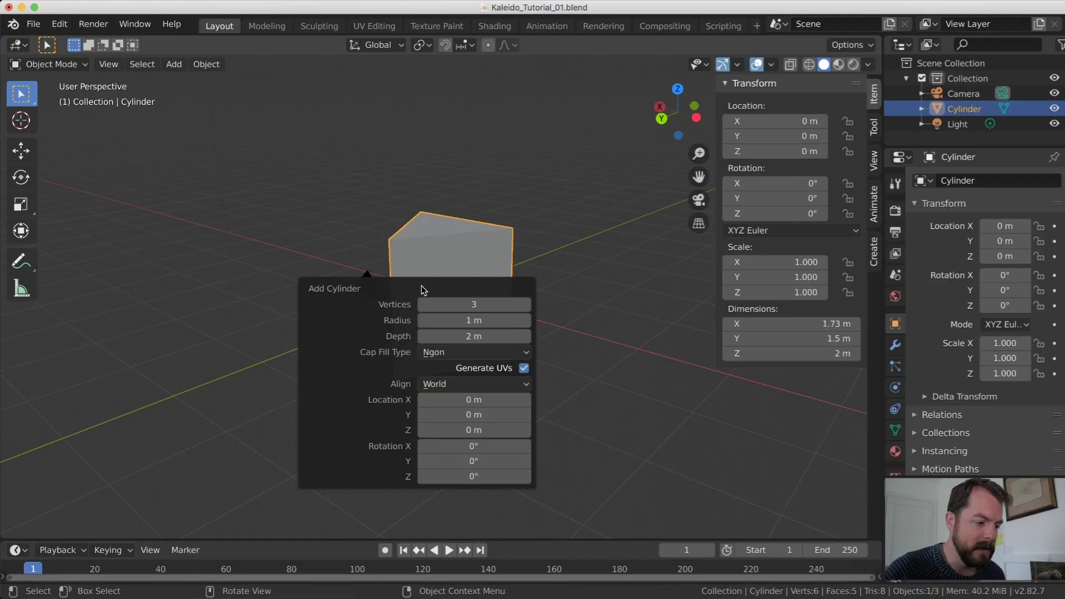
{"action": "left_click", "coordinate": [454, 356]}
{"action": "left_click", "coordinate": [472, 369]}
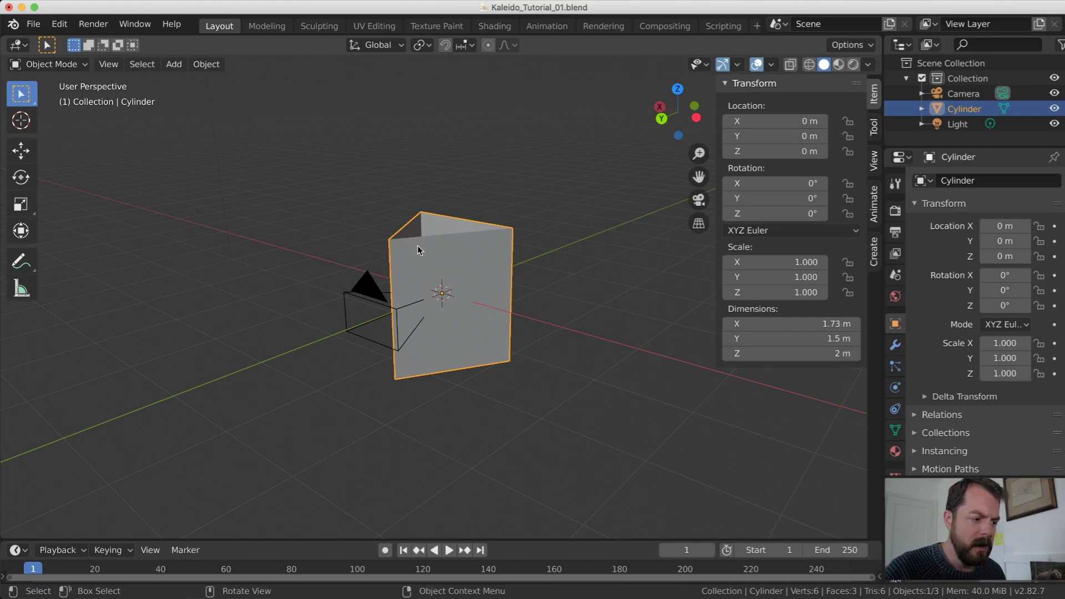
Give the cylinder a 0.5 m radius and 3 m depth
{"action": "key", "text": "F9"}
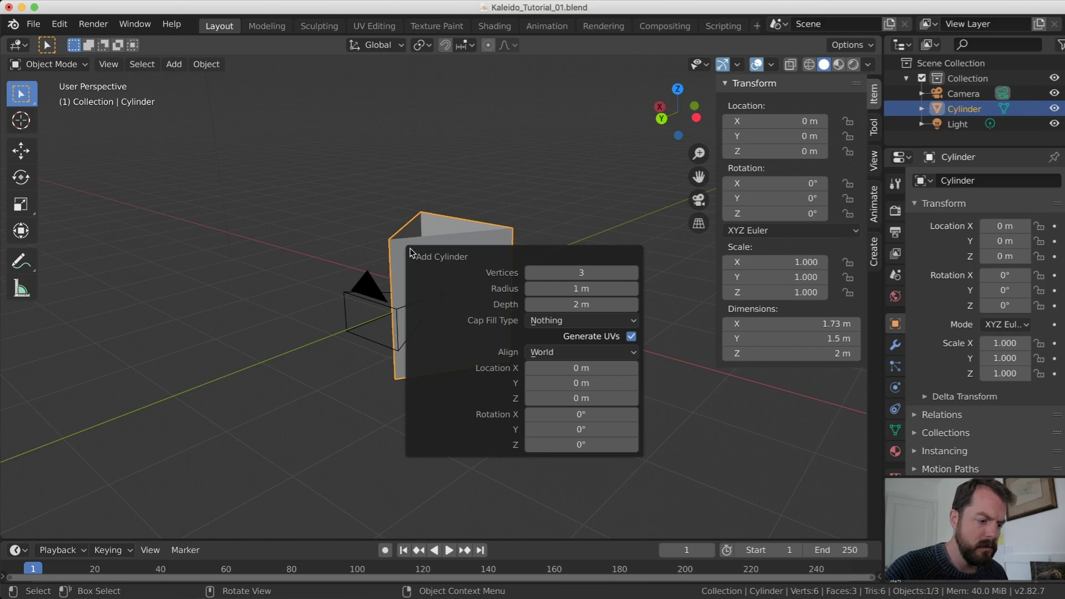
{"action": "left_click", "coordinate": [590, 289]}
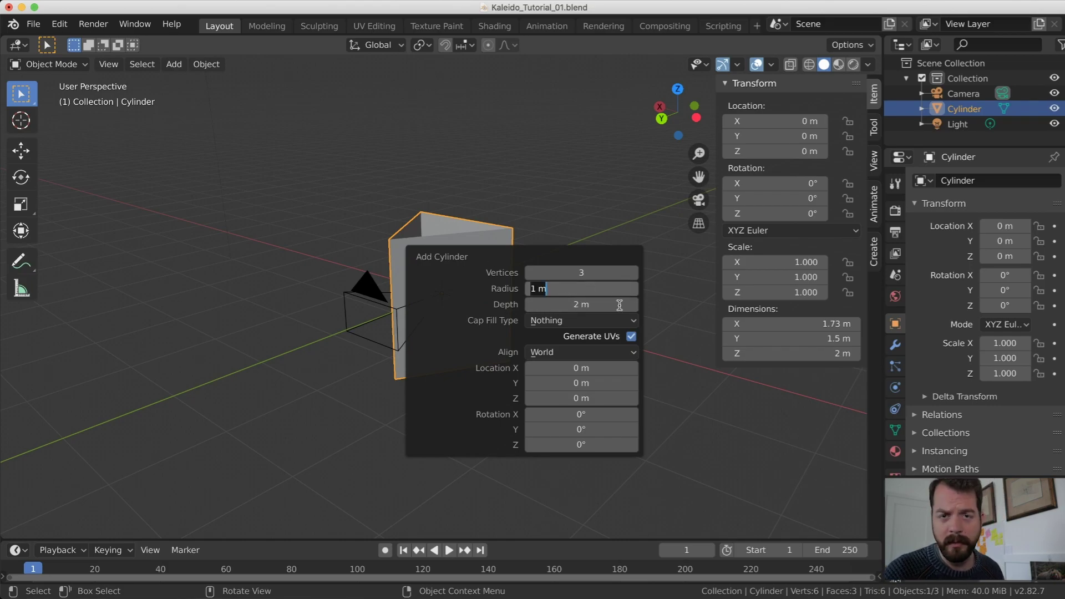
{"action": "type", "text": ".5"}
{"action": "key", "text": "Return"}
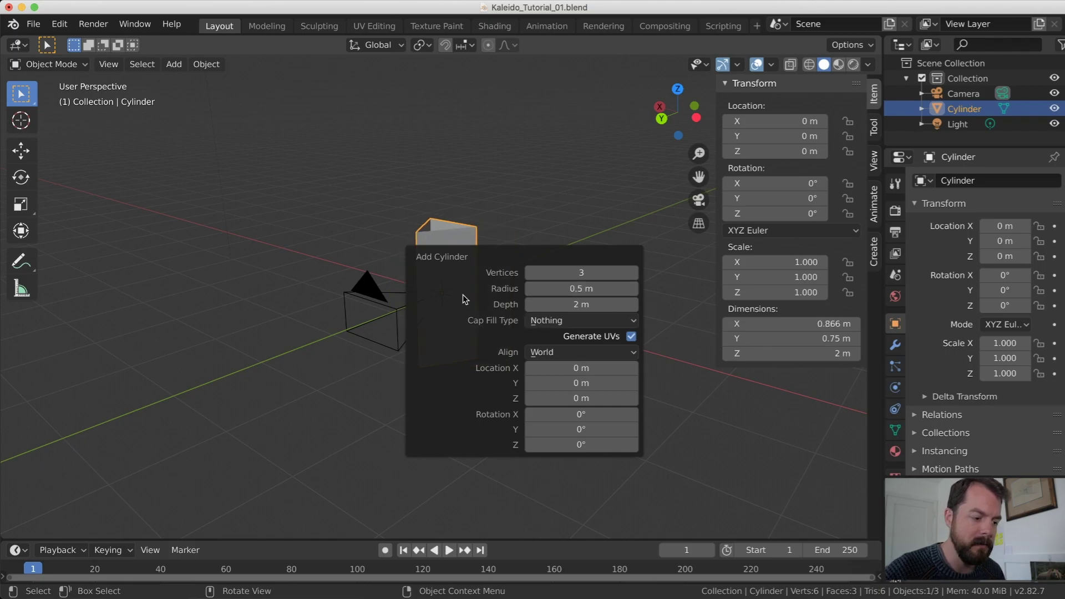
{"action": "left_click", "coordinate": [574, 308]}
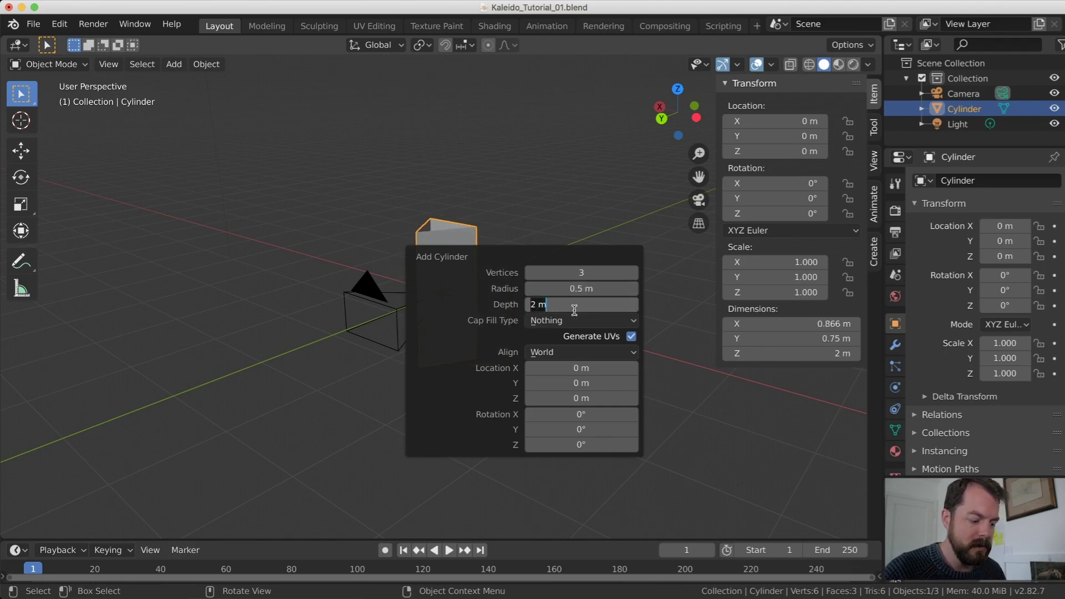
{"action": "type", "text": "3"}
{"action": "key", "text": "Return"}
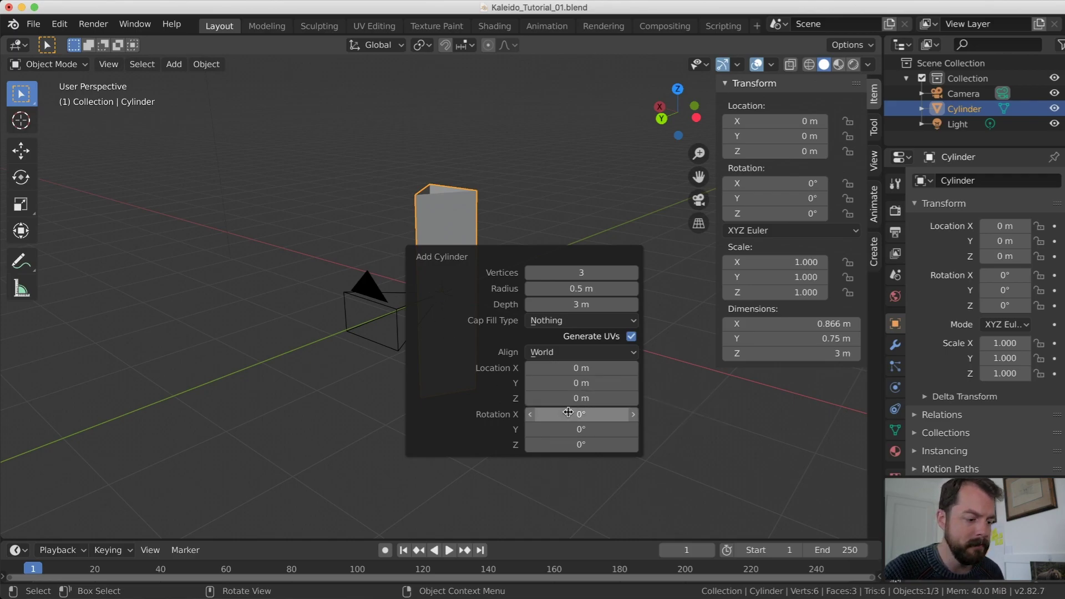
Rotate the cylinder exactly 90° on X, then deselect it
{"action": "mouse_move", "coordinate": [568, 415]}
{"action": "left_mouse_down"}
{"action": "mouse_move", "coordinate": [756, 431]}
{"action": "mouse_move", "coordinate": [383, 400]}
{"action": "mouse_move", "coordinate": [548, 408]}
{"action": "left_mouse_up"}
{"action": "left_click", "coordinate": [547, 411]}
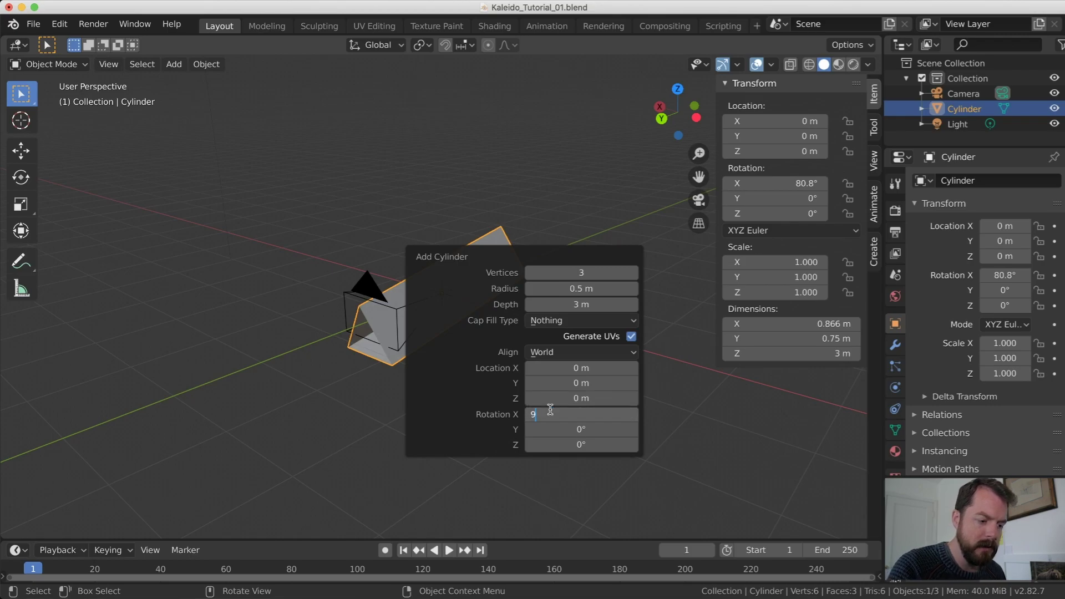
{"action": "type", "text": "90"}
{"action": "key", "text": "Return"}
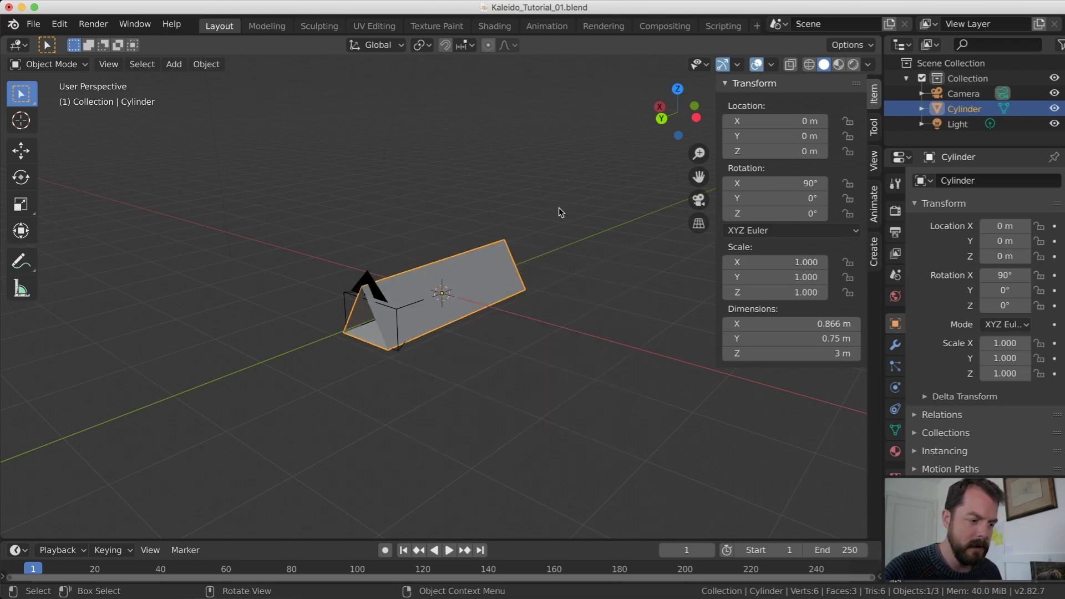
{"action": "left_click", "coordinate": [558, 207]}
{"action": "middle_click_drag", "start_coordinate": [599, 310], "coordinate": [198, 298]}
Move the camera along Y to -1.5 m, placing it at the tube's end
{"action": "left_click", "coordinate": [460, 204]}
{"action": "middle_click_drag", "start_coordinate": [527, 260], "coordinate": [451, 251]}
{"action": "key", "text": "g"}
{"action": "key", "text": "y"}
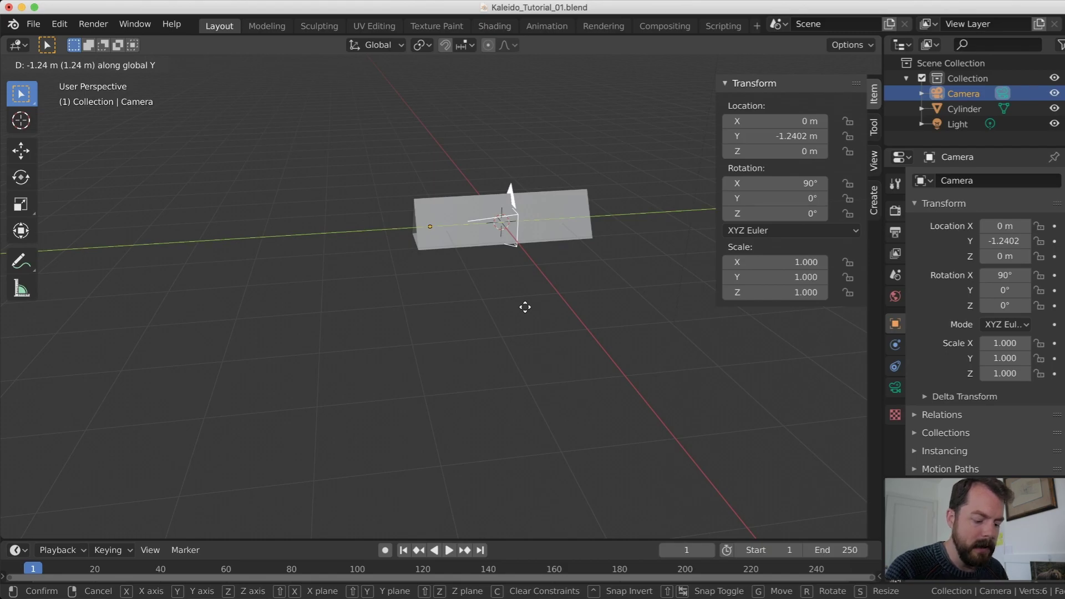
{"action": "type", "text": "-1.5"}
{"action": "key", "text": "Return"}
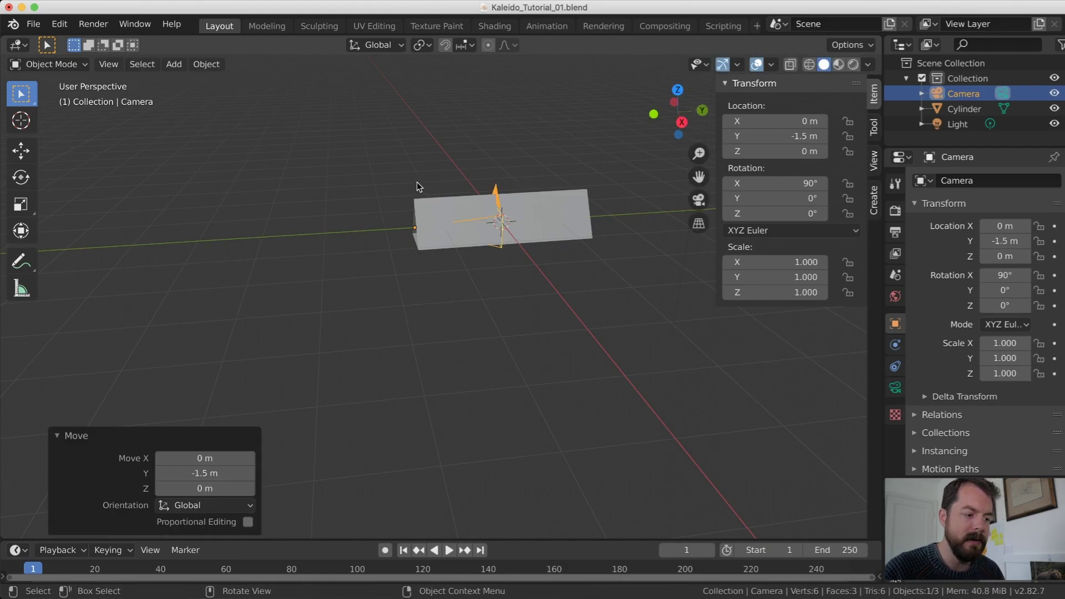
{"action": "middle_click_drag", "start_coordinate": [439, 256], "coordinate": [573, 305]}
{"action": "scroll", "coordinate": [368, 248], "scroll_direction": "up", "scroll_amount": 4}
{"action": "middle_click_drag", "start_coordinate": [346, 254], "coordinate": [604, 175]}
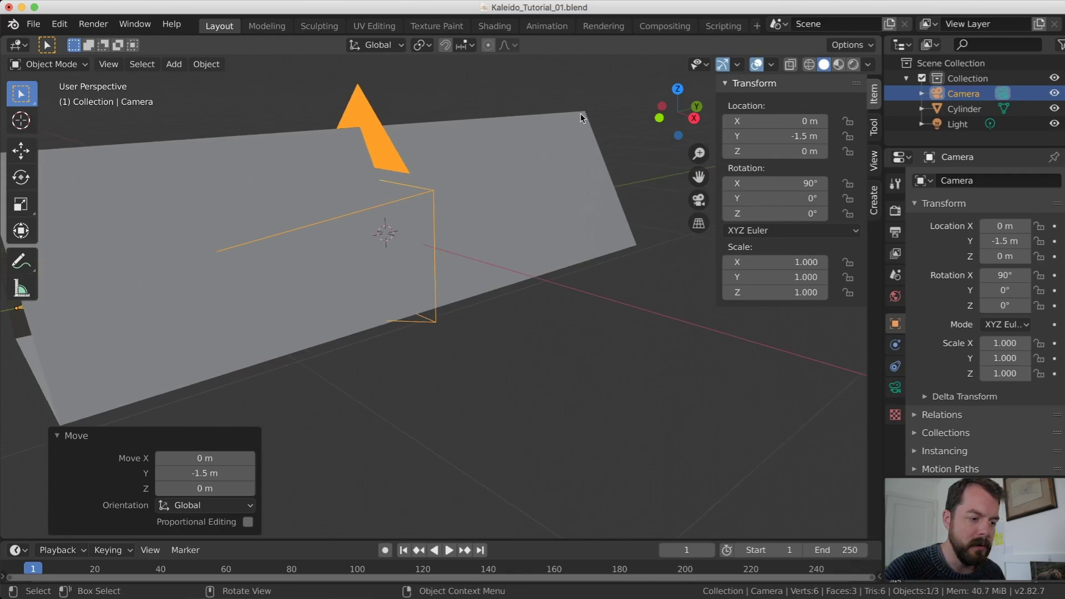
{"action": "scroll", "coordinate": [519, 285], "scroll_direction": "down", "scroll_amount": 4}
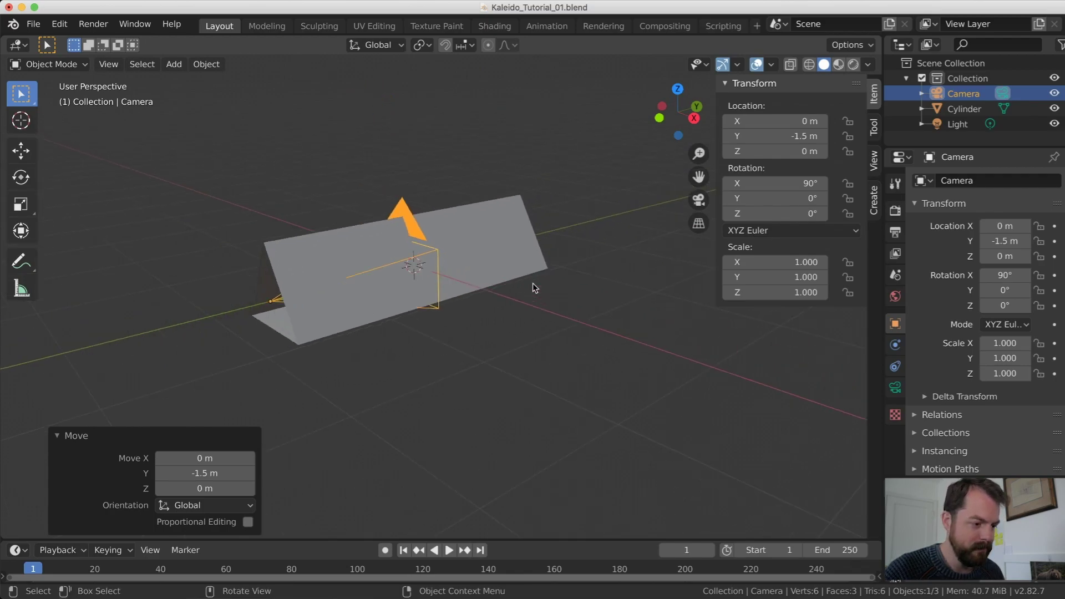
{"action": "key", "text": "shift+a"}
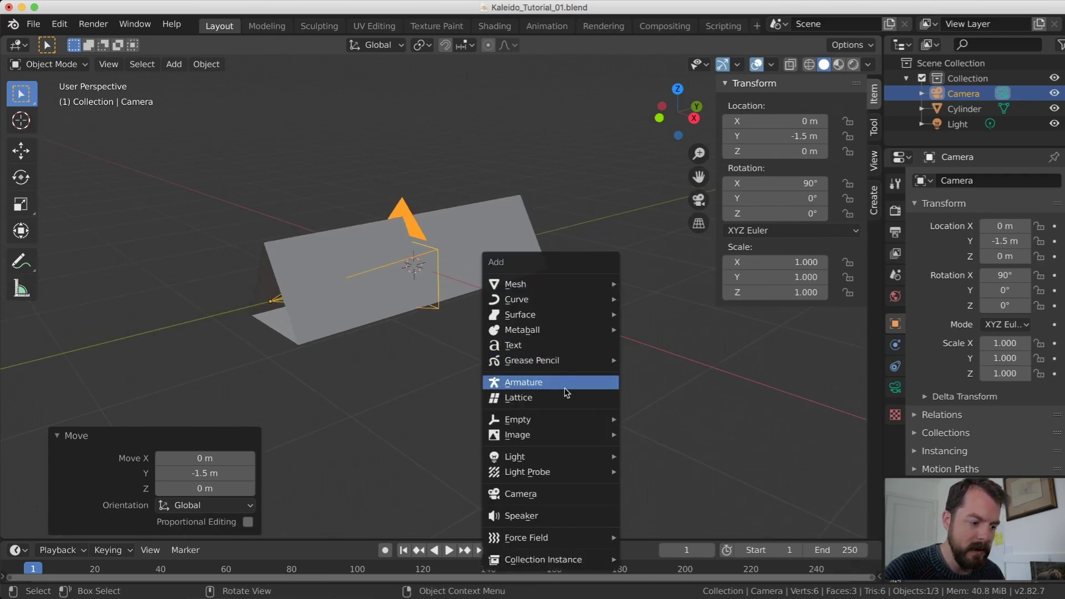
Import the flower photo 19770009.JPG as an image plane and close the Preferences window
{"action": "mouse_move", "coordinate": [576, 440]}
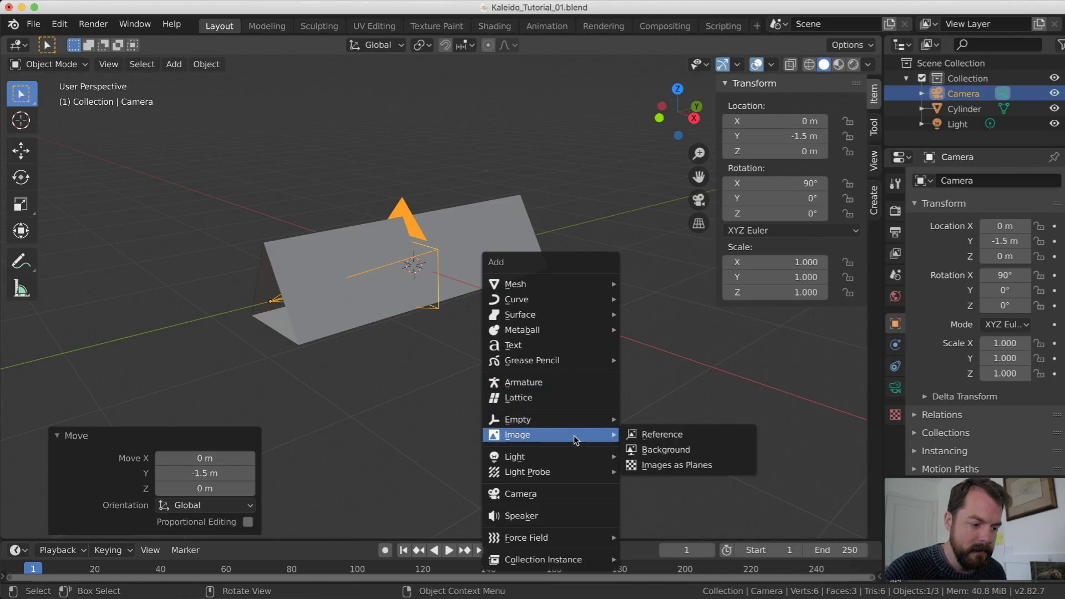
{"action": "left_click", "coordinate": [714, 469]}
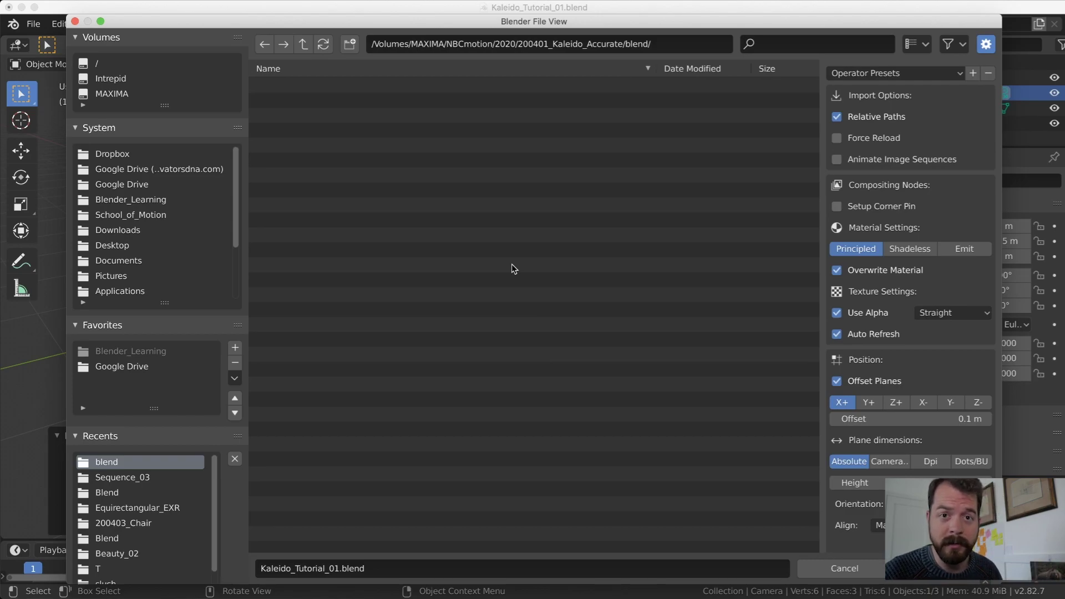
{"action": "key", "text": "BackSpace"}
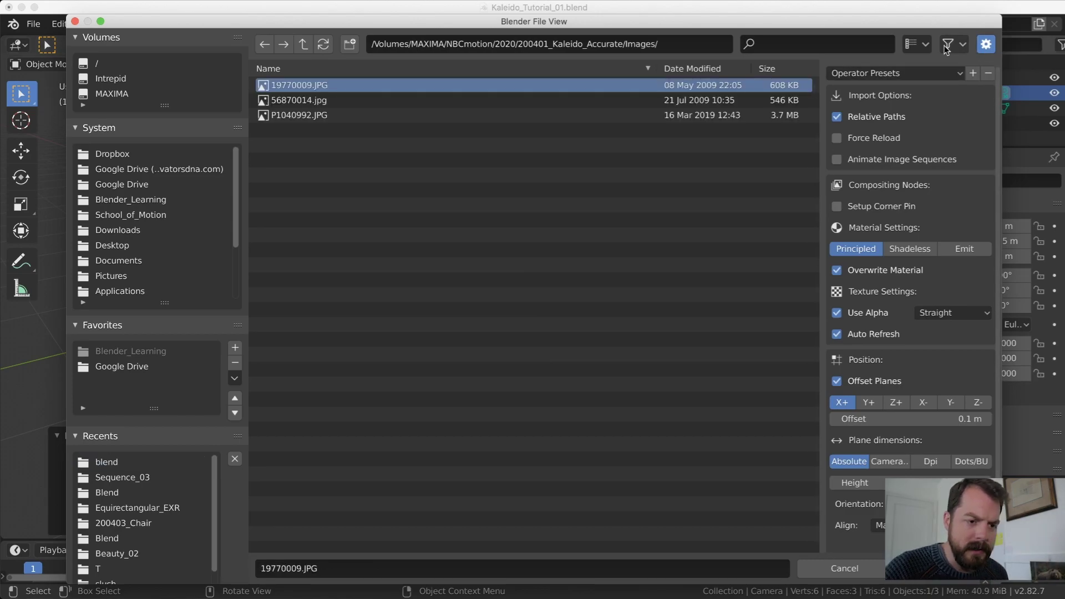
{"action": "left_click", "coordinate": [917, 43]}
{"action": "left_click", "coordinate": [879, 111]}
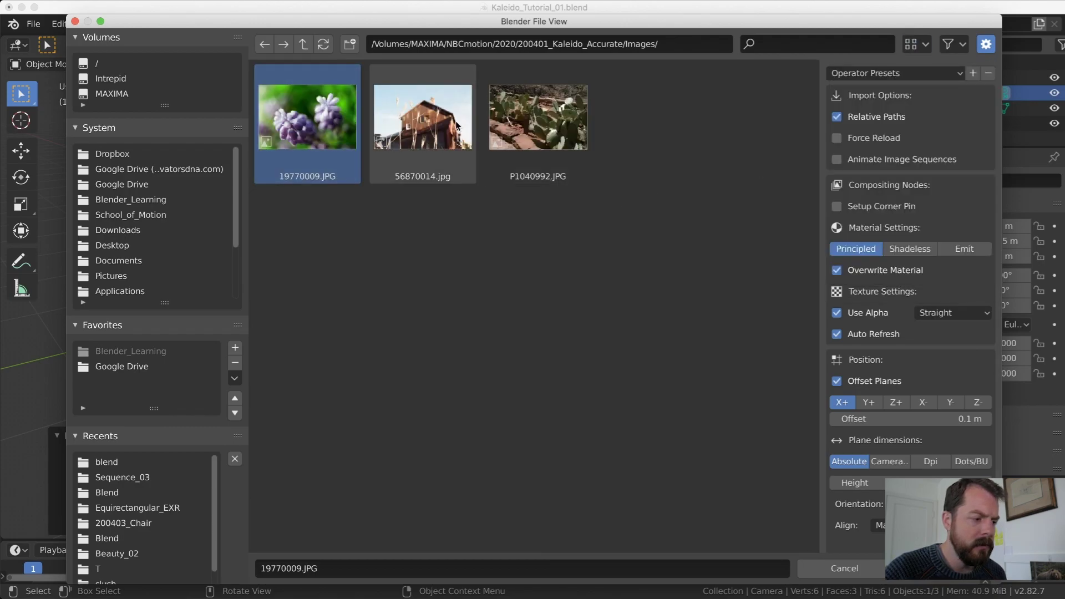
{"action": "left_click", "coordinate": [565, 131]}
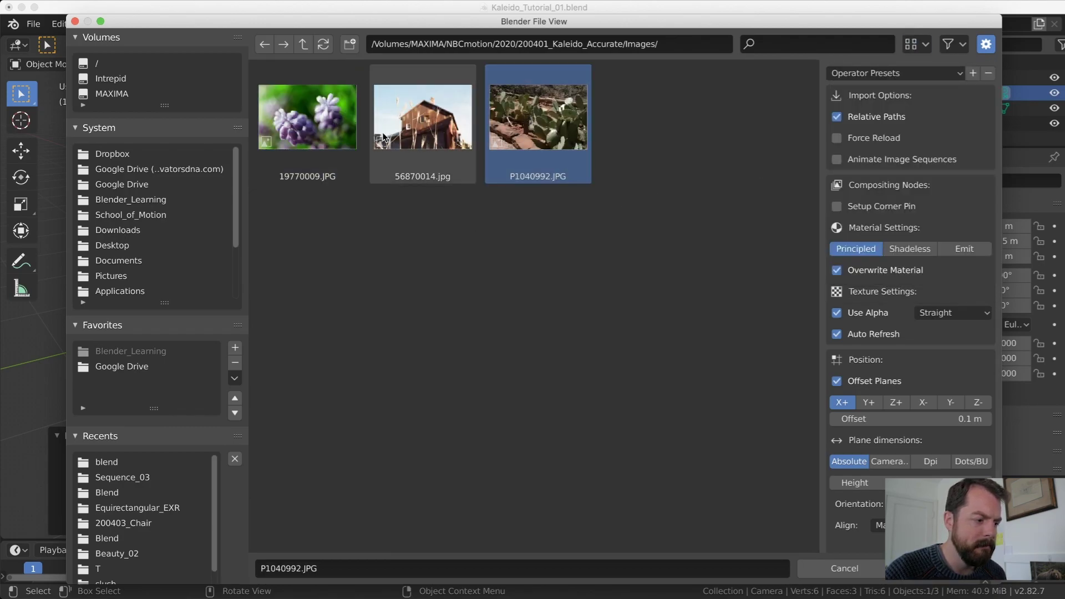
{"action": "left_click", "coordinate": [315, 127]}
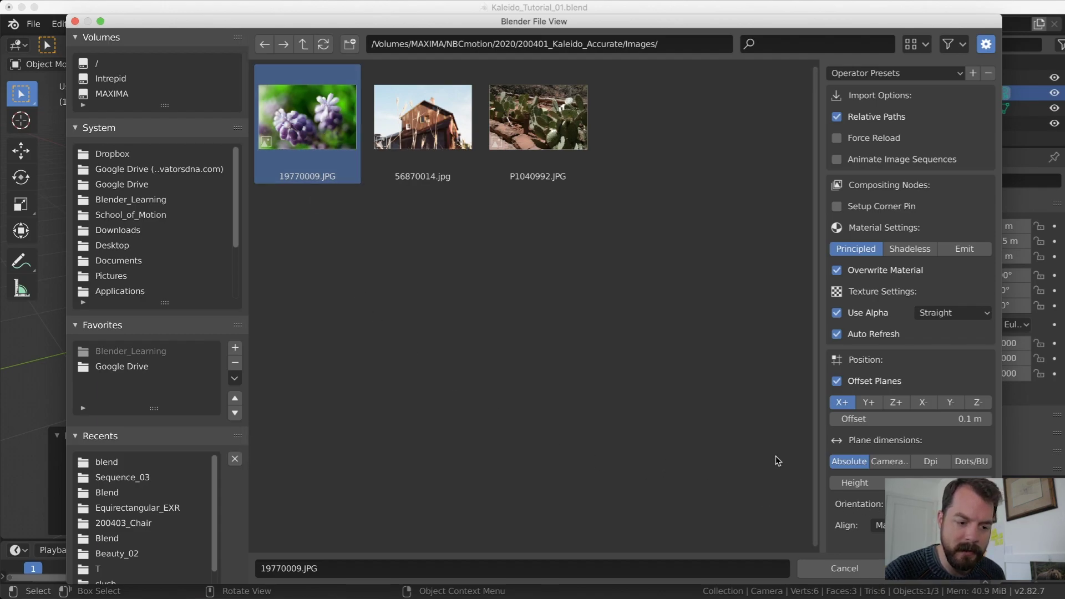
{"action": "left_click", "coordinate": [943, 568]}
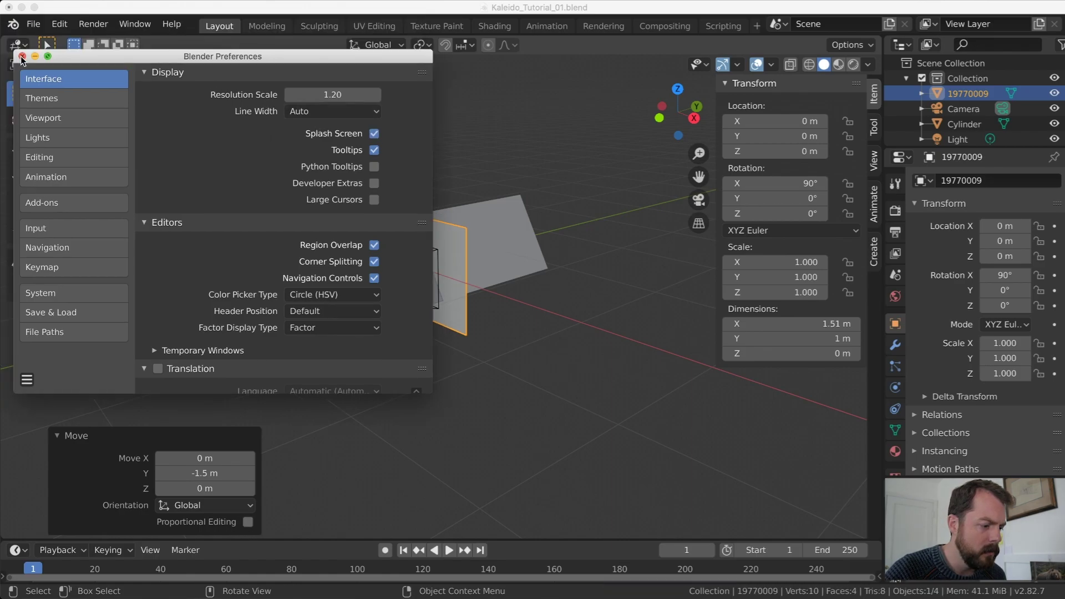
{"action": "left_click", "coordinate": [22, 56]}
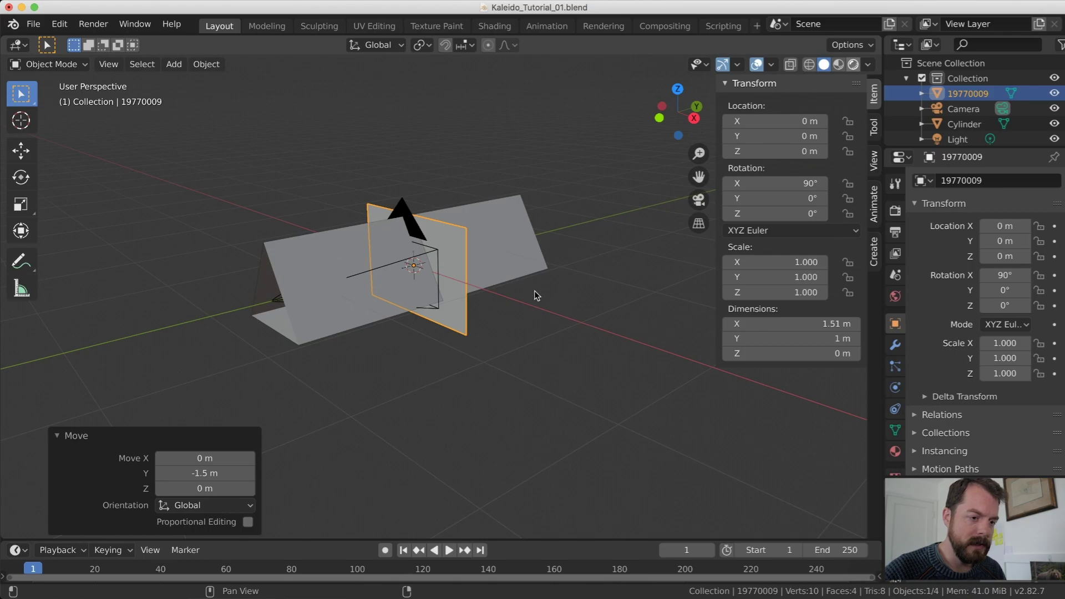
Check the image texture in Rendered shading, delete the scene light, and return to Material Preview
{"action": "mouse_move", "coordinate": [538, 286]}
{"action": "middle_mouse_down"}
{"action": "mouse_move", "coordinate": [631, 249]}
{"action": "mouse_move", "coordinate": [565, 275]}
{"action": "middle_mouse_up"}
{"action": "key", "text": "z"}
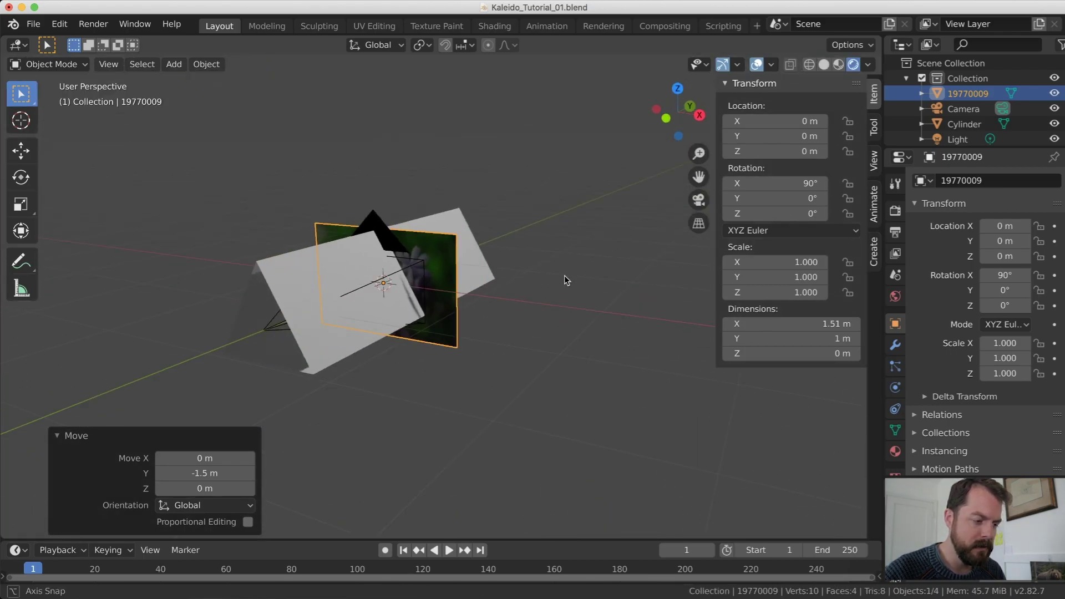
{"action": "scroll", "coordinate": [565, 274], "scroll_direction": "down", "scroll_amount": 4}
{"action": "scroll", "coordinate": [565, 274], "scroll_direction": "down", "scroll_amount": 3}
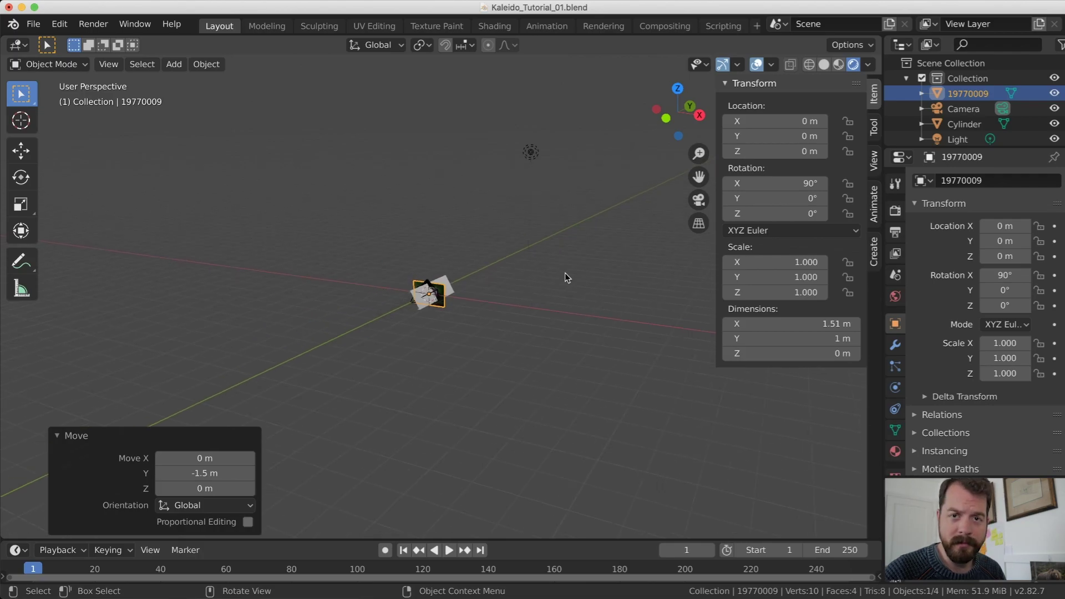
{"action": "left_click", "coordinate": [530, 155]}
{"action": "key", "text": "x"}
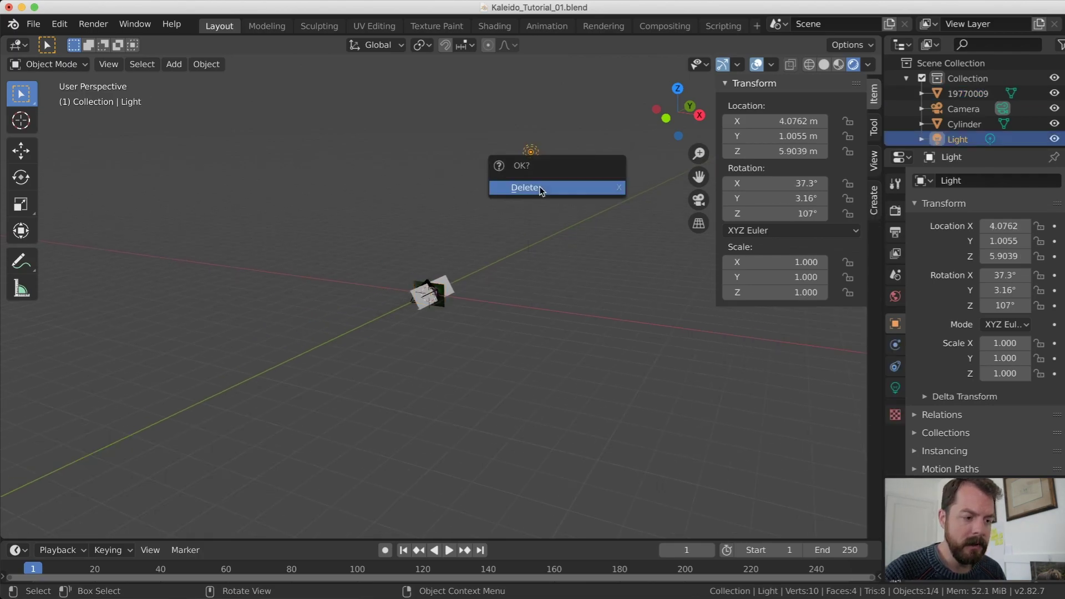
{"action": "left_click", "coordinate": [541, 189]}
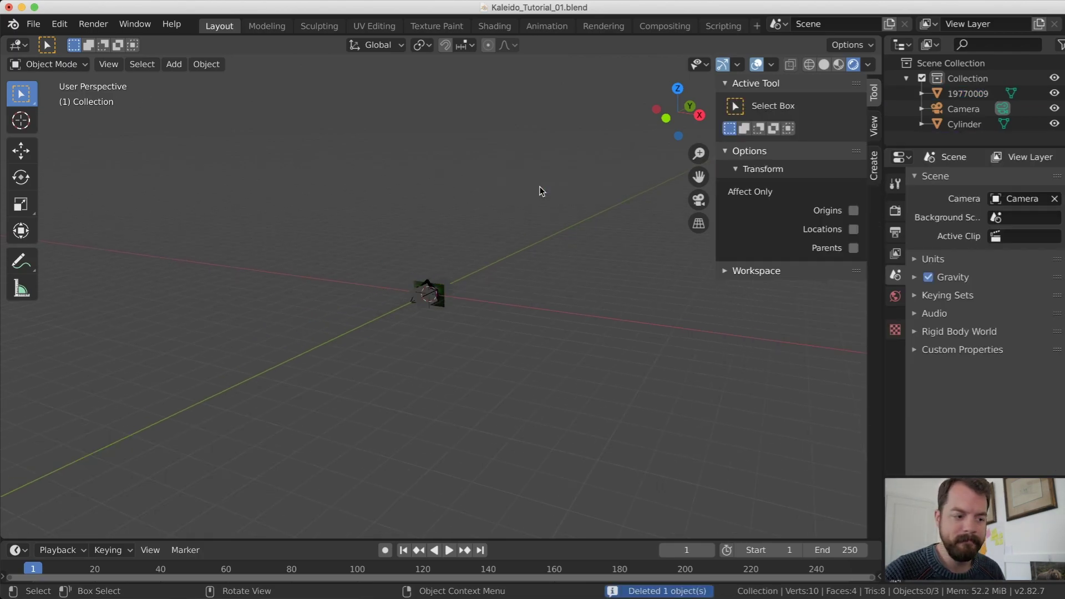
{"action": "left_click", "coordinate": [450, 288]}
{"action": "mouse_move", "coordinate": [452, 288]}
{"action": "middle_mouse_down"}
{"action": "mouse_move", "coordinate": [483, 269]}
{"action": "mouse_move", "coordinate": [465, 224]}
{"action": "mouse_move", "coordinate": [455, 283]}
{"action": "middle_mouse_up"}
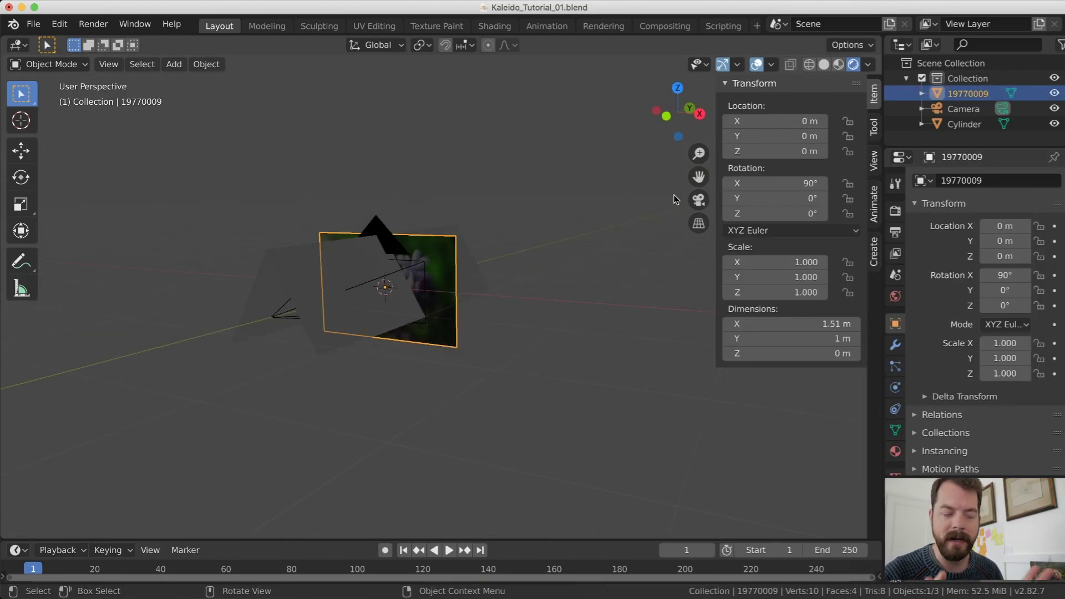
{"action": "left_click", "coordinate": [839, 64]}
{"action": "mouse_move", "coordinate": [555, 333]}
{"action": "middle_mouse_down"}
{"action": "mouse_move", "coordinate": [450, 357]}
{"action": "mouse_move", "coordinate": [519, 388]}
{"action": "middle_mouse_up"}
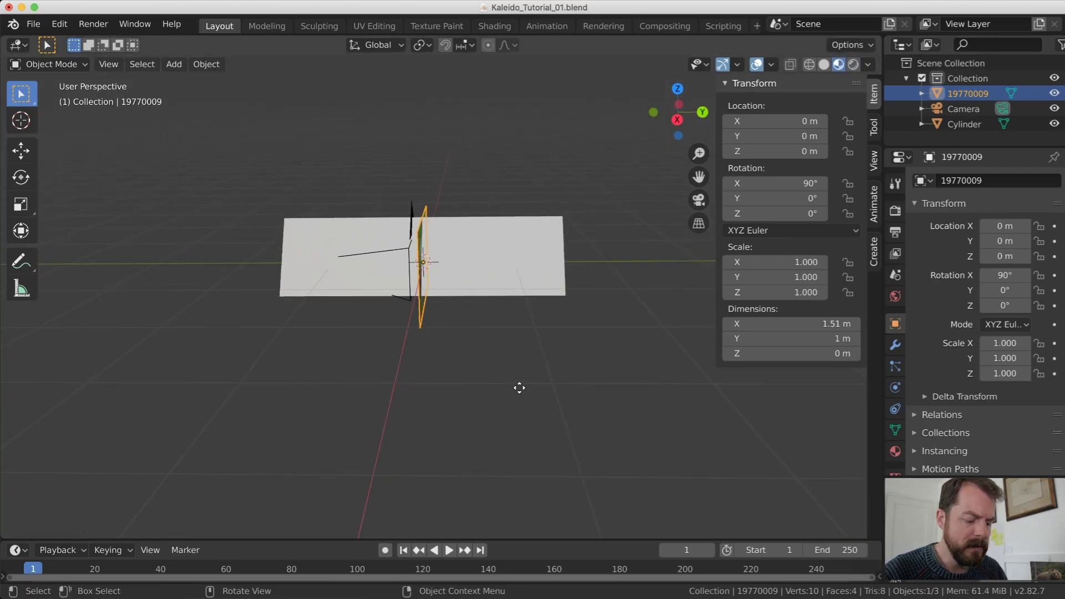
Move the flower image plane along Y to 1.45 m
{"action": "key", "text": "g"}
{"action": "key", "text": "y"}
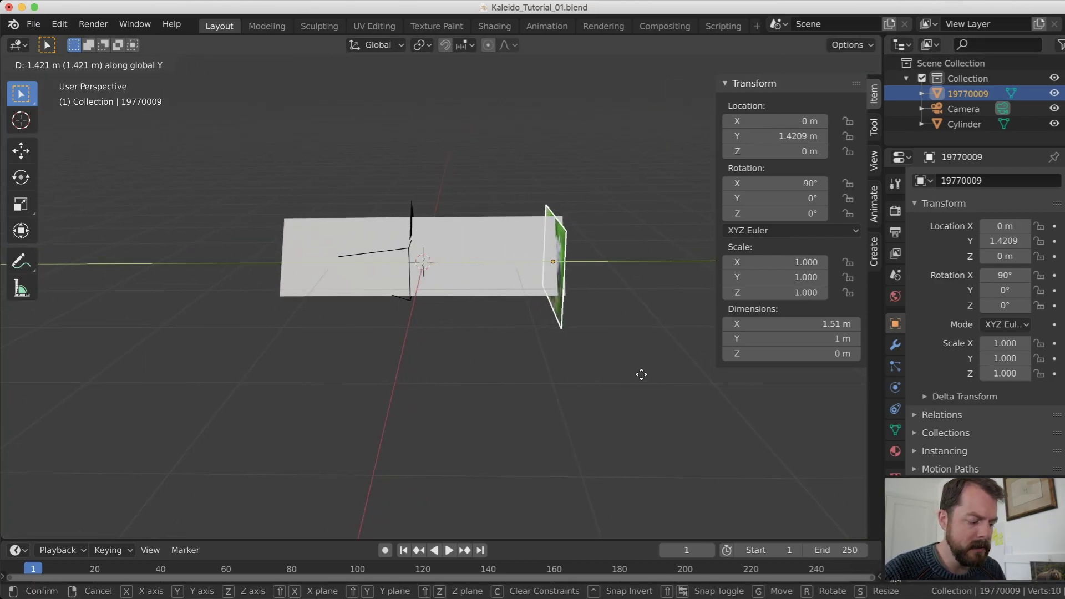
{"action": "type", "text": "1.45"}
{"action": "key", "text": "Return"}
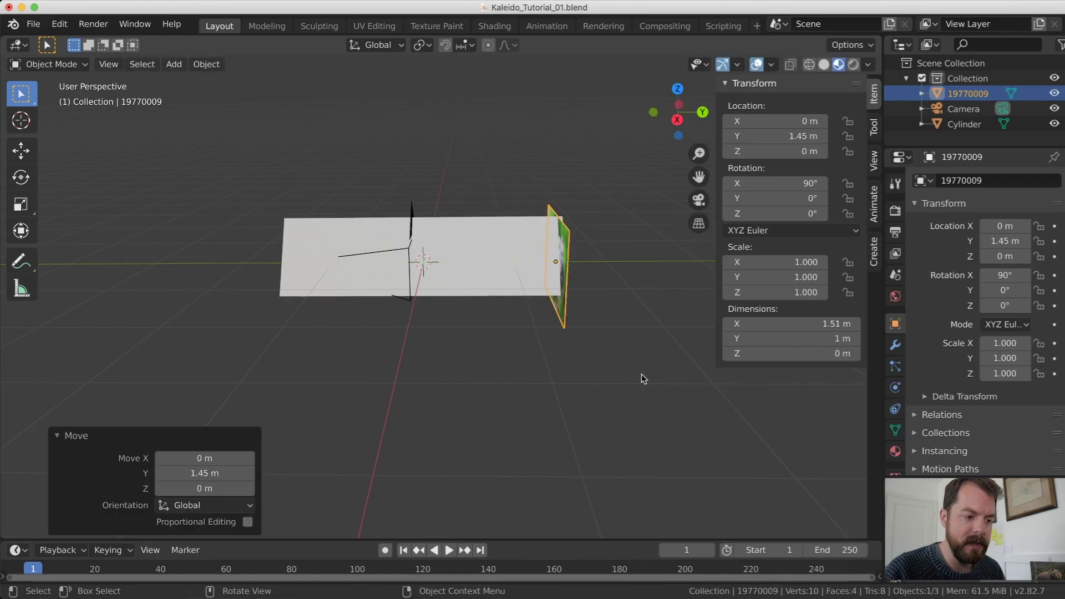
{"action": "middle_click_drag", "start_coordinate": [643, 329], "coordinate": [613, 314]}
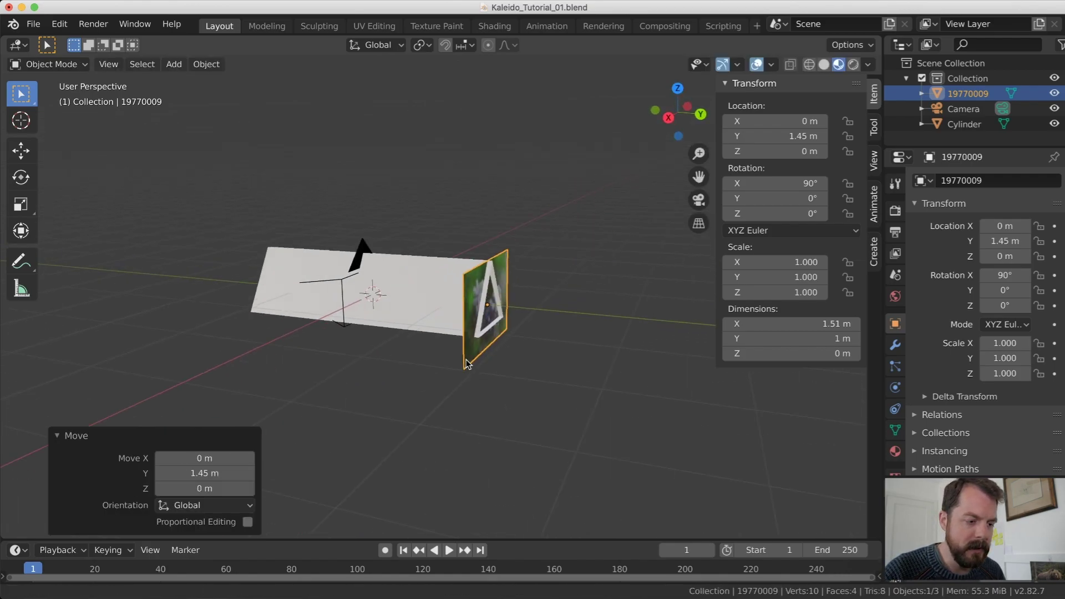
{"action": "scroll", "coordinate": [466, 304], "scroll_direction": "up", "scroll_amount": 8}
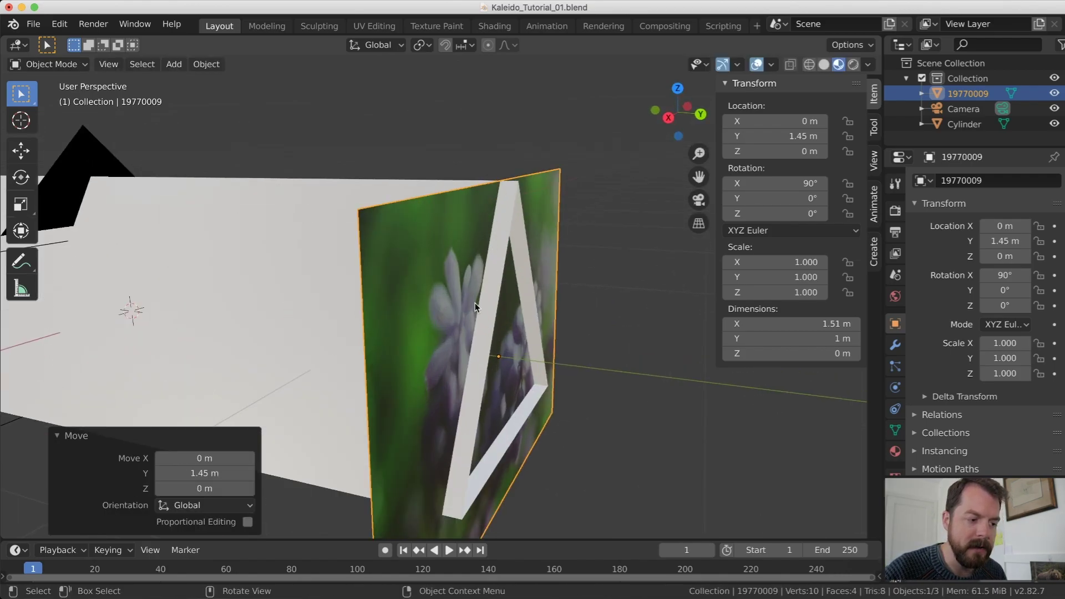
{"action": "middle_click_drag", "start_coordinate": [526, 171], "coordinate": [555, 197]}
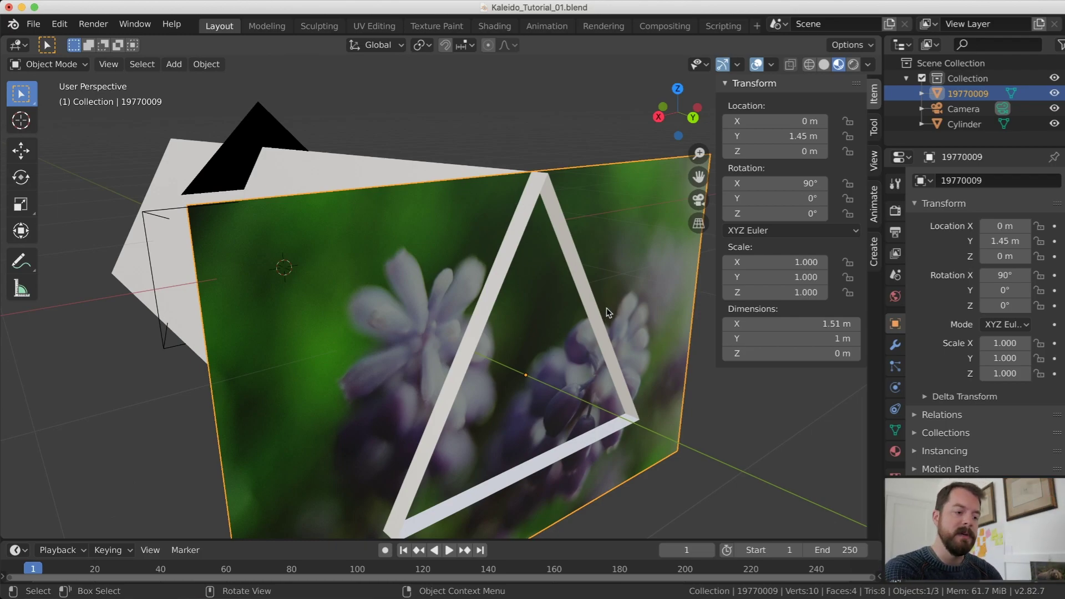
{"action": "middle_click_drag", "start_coordinate": [545, 322], "coordinate": [592, 334]}
{"action": "scroll", "coordinate": [585, 335], "scroll_direction": "down", "scroll_amount": 3}
Scale the image plane by 2.354, then by 0.640, giving a scale of 1.507
{"action": "key", "text": "s"}
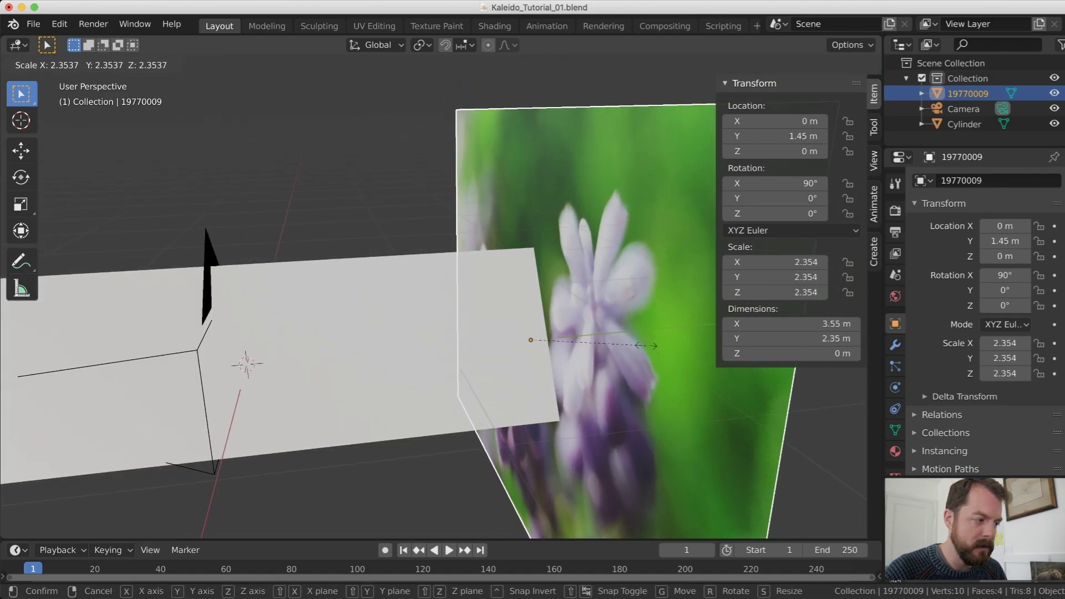
{"action": "left_click", "coordinate": [646, 345]}
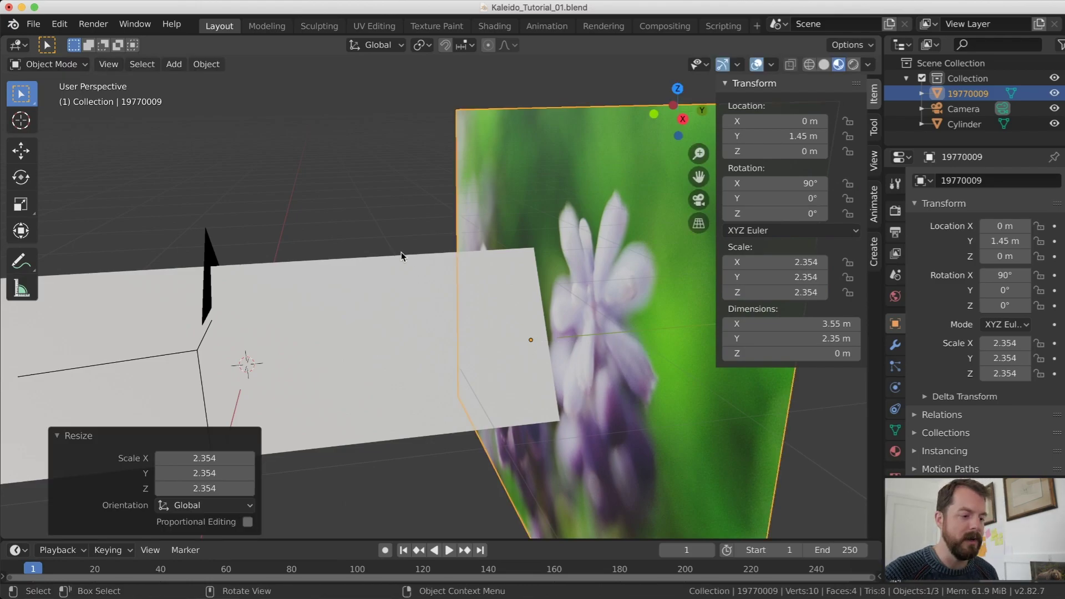
{"action": "middle_click_drag", "start_coordinate": [402, 252], "coordinate": [605, 315]}
{"action": "key", "text": "s"}
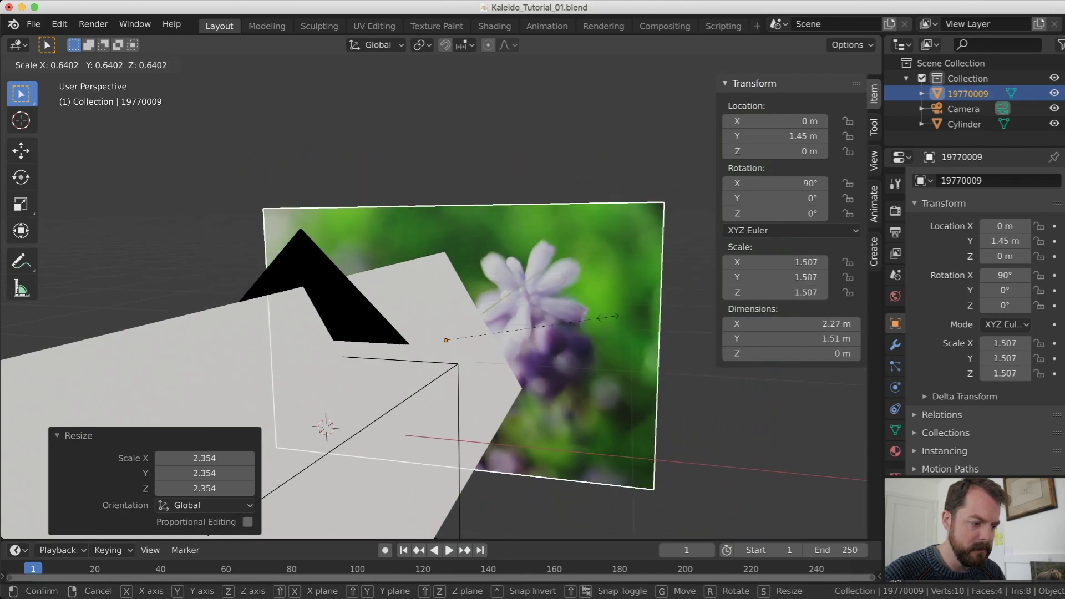
{"action": "left_click", "coordinate": [608, 317]}
Check the plane through the scene camera and switch to the Shading workspace
{"action": "key", "text": "KP_0"}
{"action": "key", "text": "KP_0"}
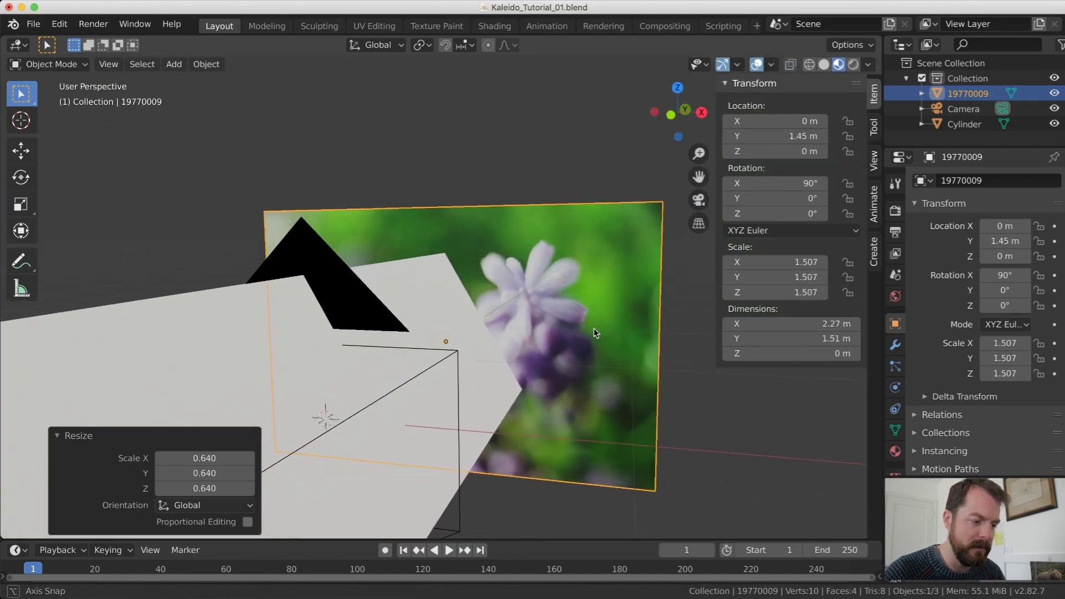
{"action": "scroll", "coordinate": [615, 348], "scroll_direction": "down", "scroll_amount": 6}
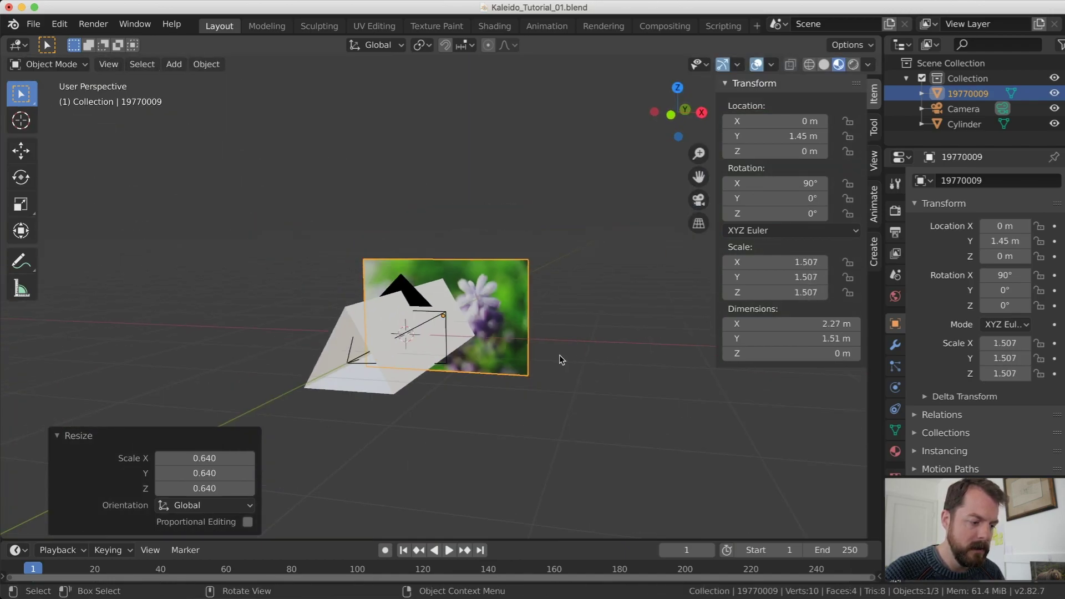
{"action": "key", "text": "KP_0"}
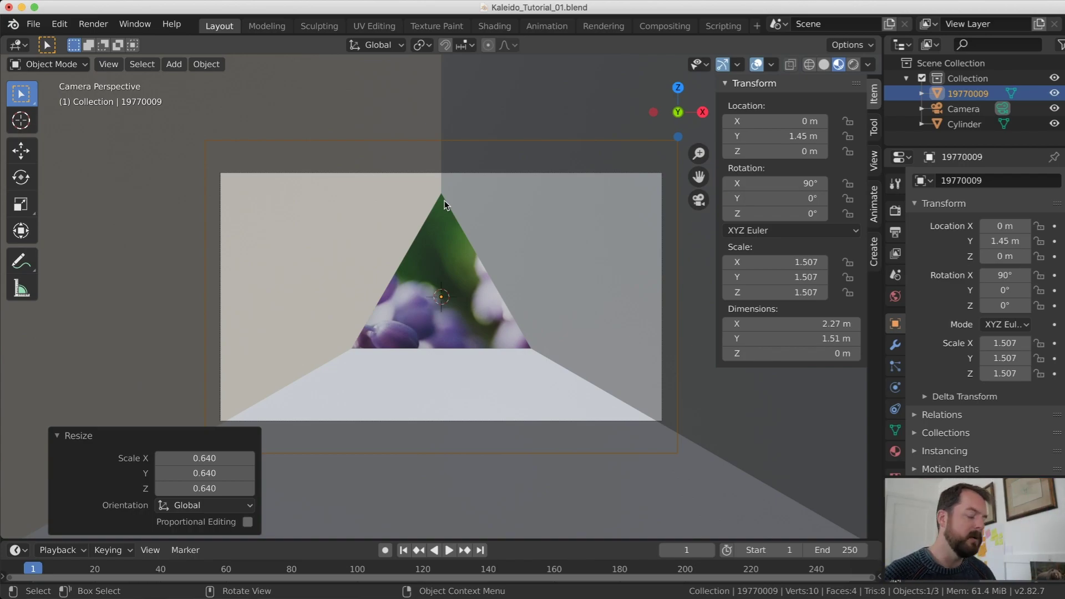
{"action": "middle_click_drag", "start_coordinate": [572, 234], "coordinate": [592, 268]}
{"action": "scroll", "coordinate": [591, 267], "scroll_direction": "down", "scroll_amount": 4}
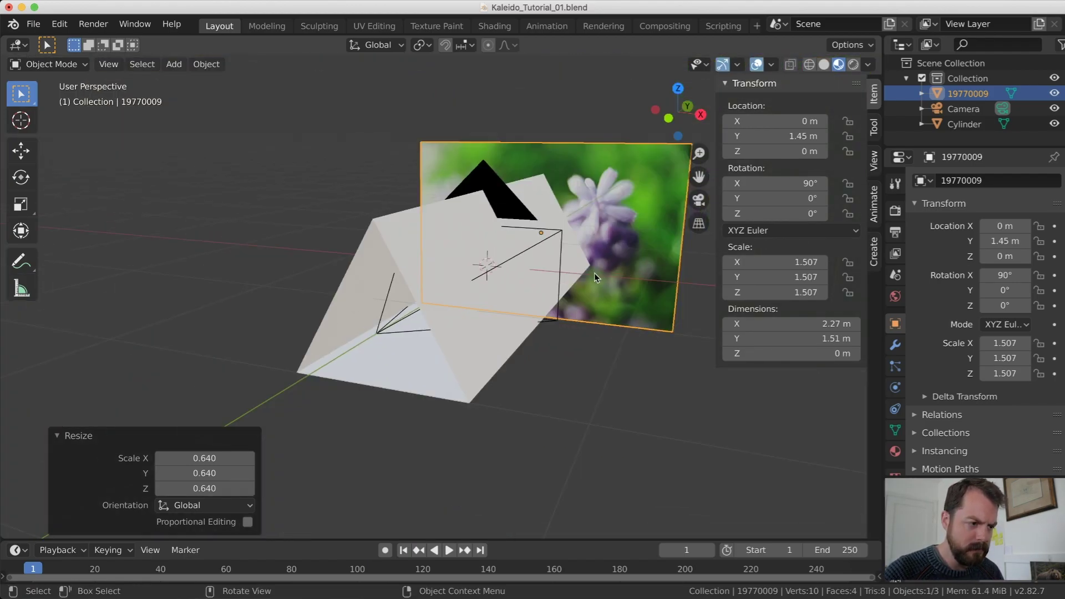
{"action": "left_click", "coordinate": [494, 26]}
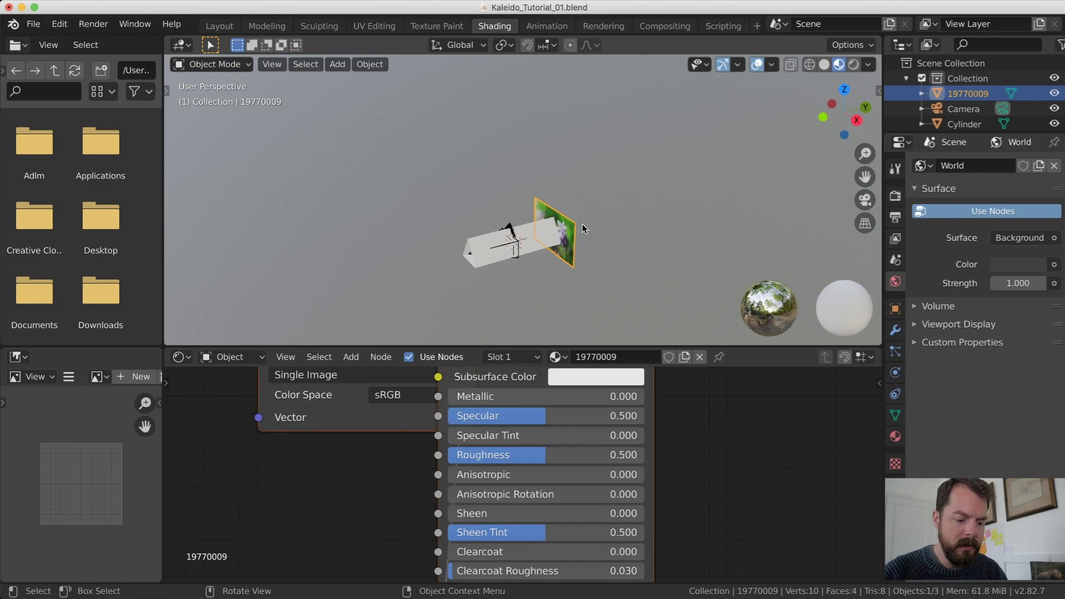
Replace the plane's Principled BSDF with an Emission node fed by the image colour
{"action": "key", "text": "KP_0"}
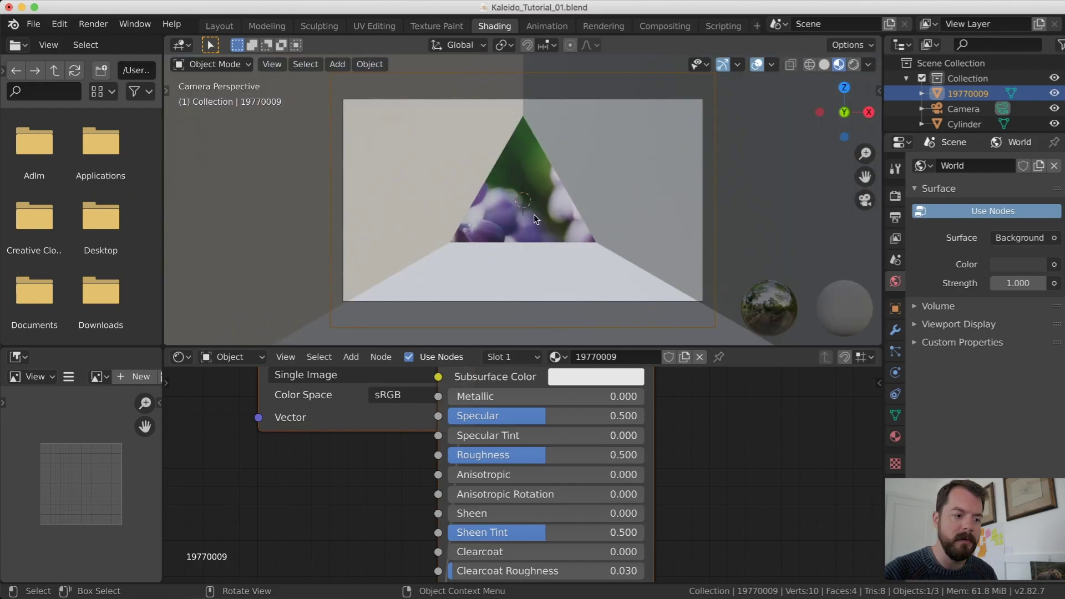
{"action": "key", "text": "Home"}
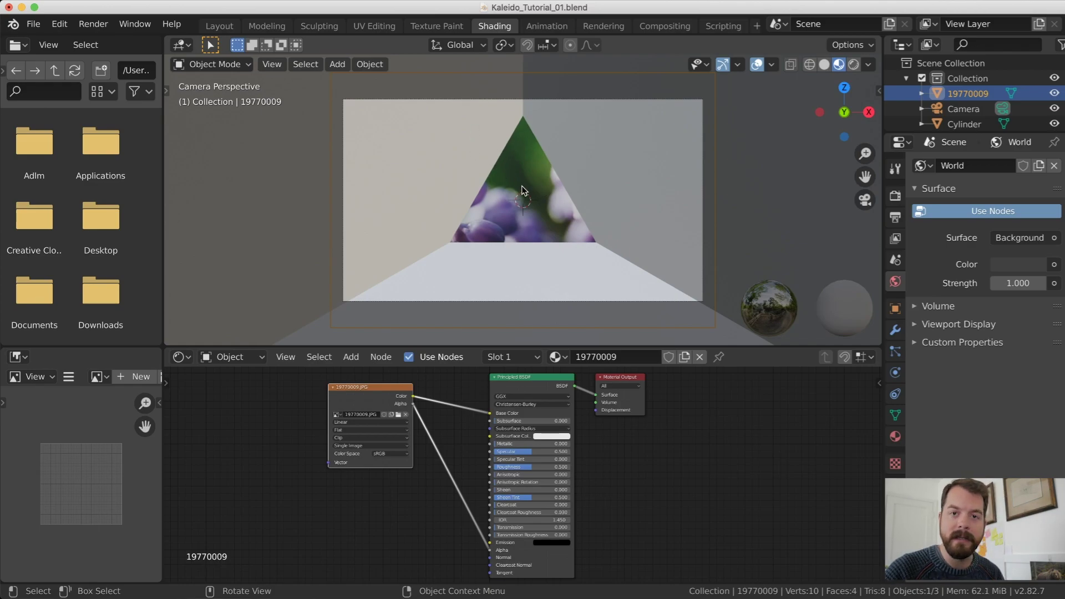
{"action": "left_click", "coordinate": [533, 376]}
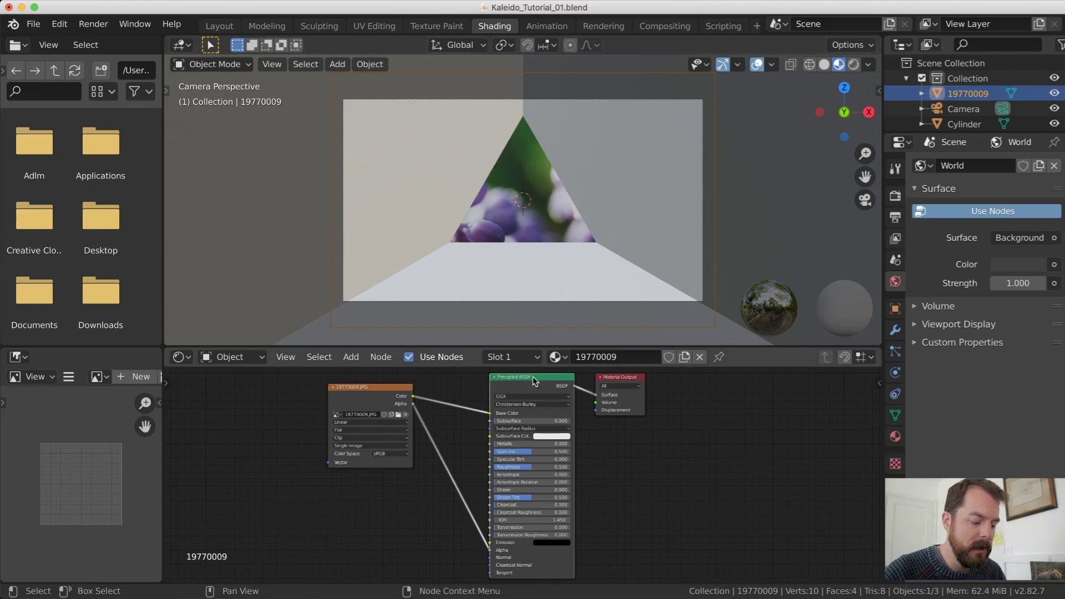
{"action": "key", "text": "x"}
{"action": "key", "text": "shift+a"}
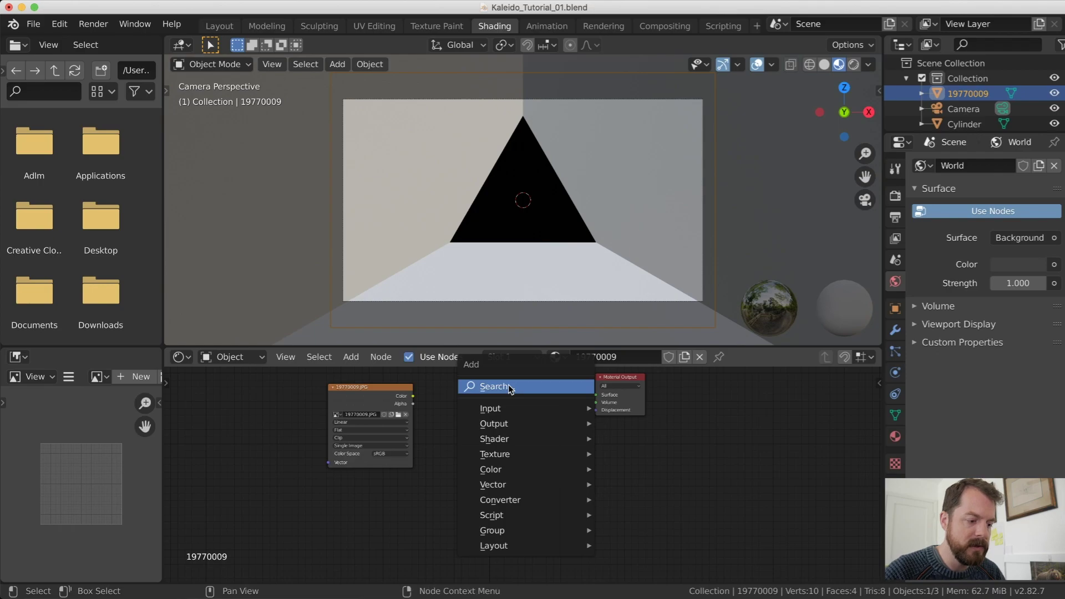
{"action": "left_click", "coordinate": [508, 384]}
{"action": "type", "text": "emis"}
{"action": "key", "text": "Return"}
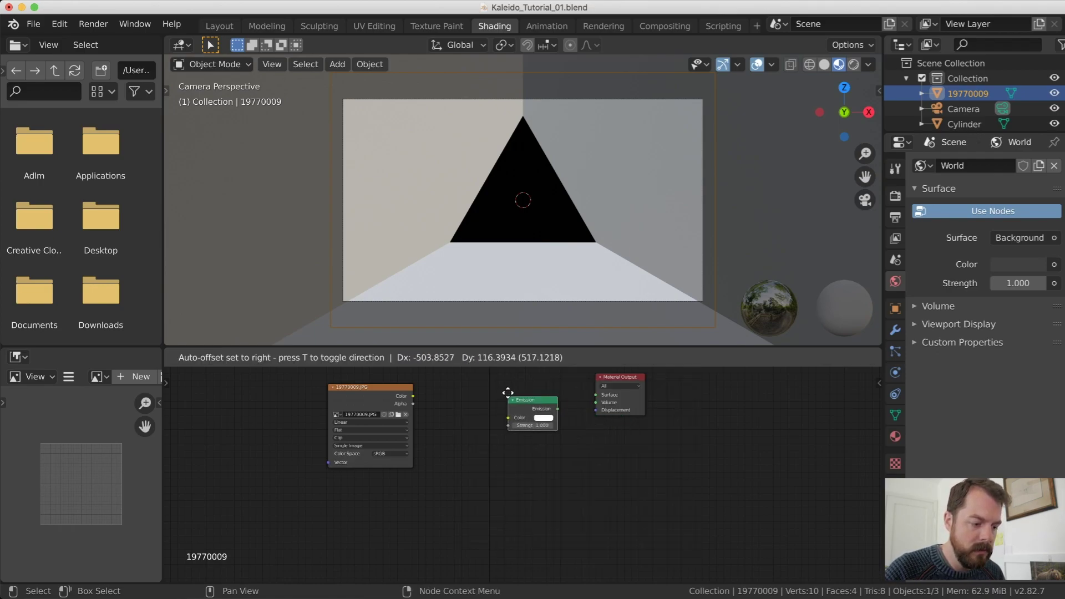
{"action": "left_click", "coordinate": [476, 382]}
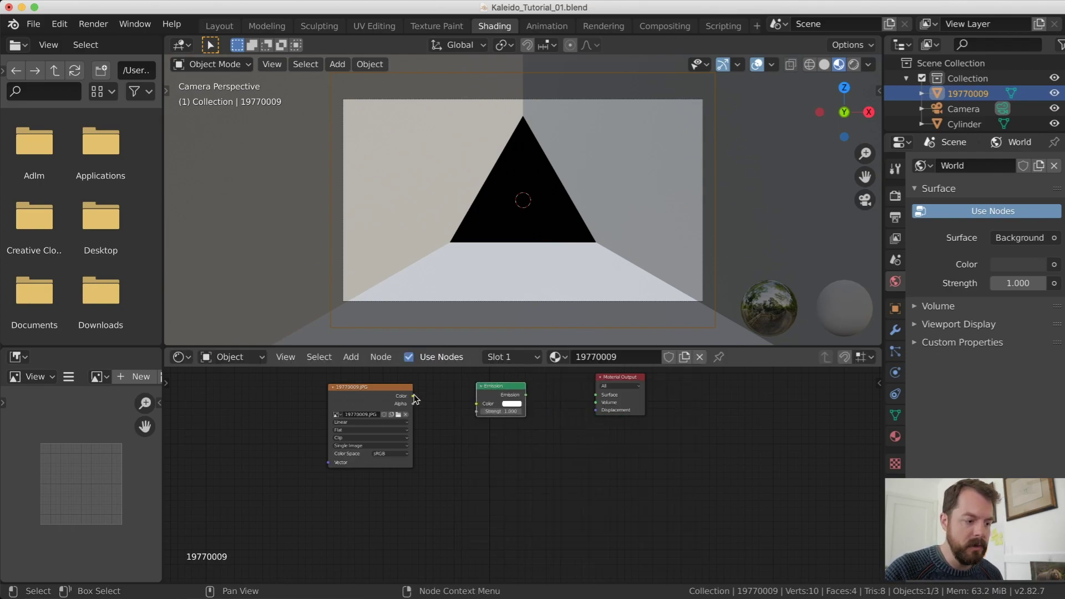
{"action": "left_click_drag", "start_coordinate": [413, 396], "coordinate": [598, 401]}
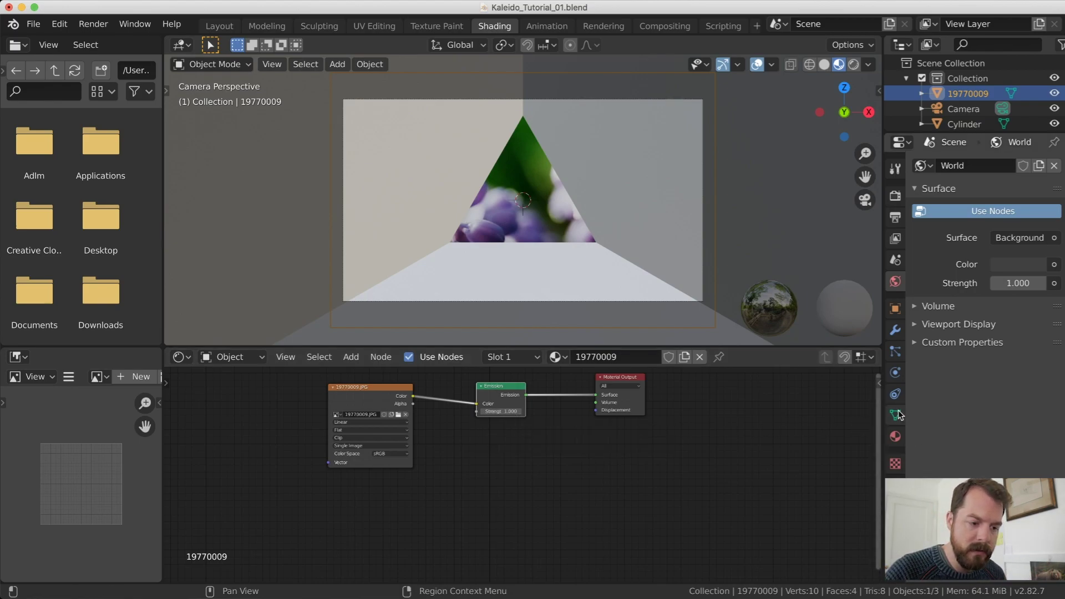
Set the Color Management view transform to Standard
{"action": "left_click", "coordinate": [895, 196]}
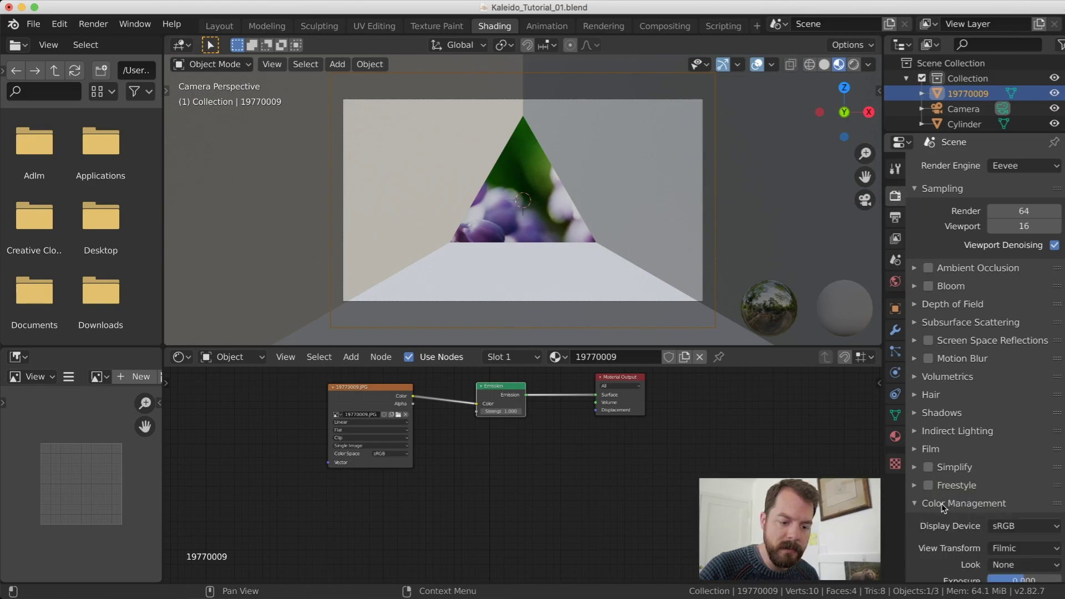
{"action": "scroll", "coordinate": [999, 488], "scroll_direction": "down", "scroll_amount": 3}
{"action": "left_click", "coordinate": [1019, 486]}
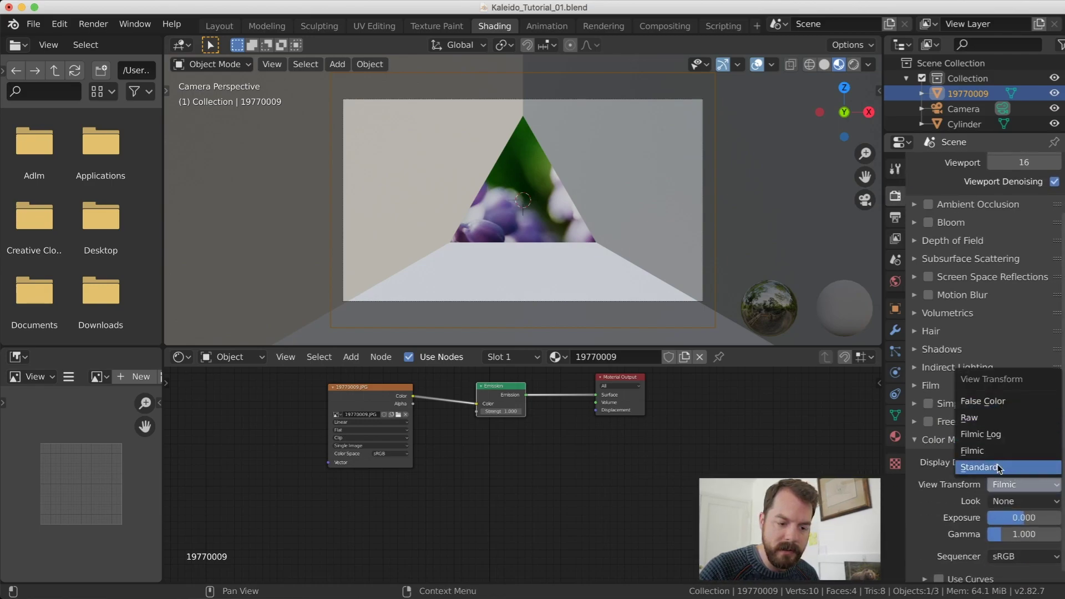
{"action": "left_click", "coordinate": [997, 467]}
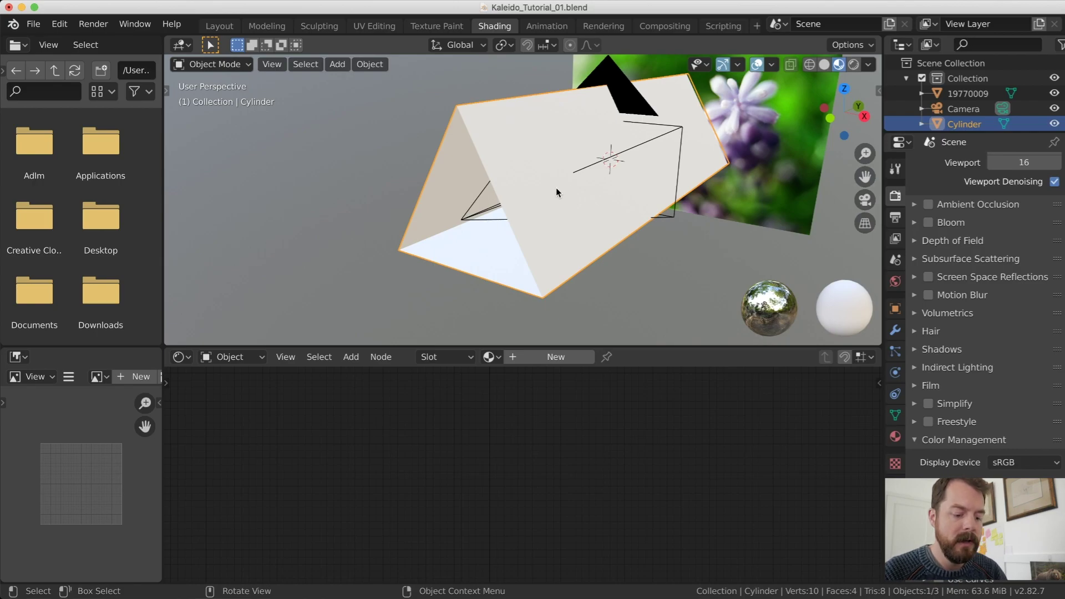
Give the cylinder a new material and swap its Principled BSDF for a Glossy BSDF
{"action": "key", "text": "KP_0"}
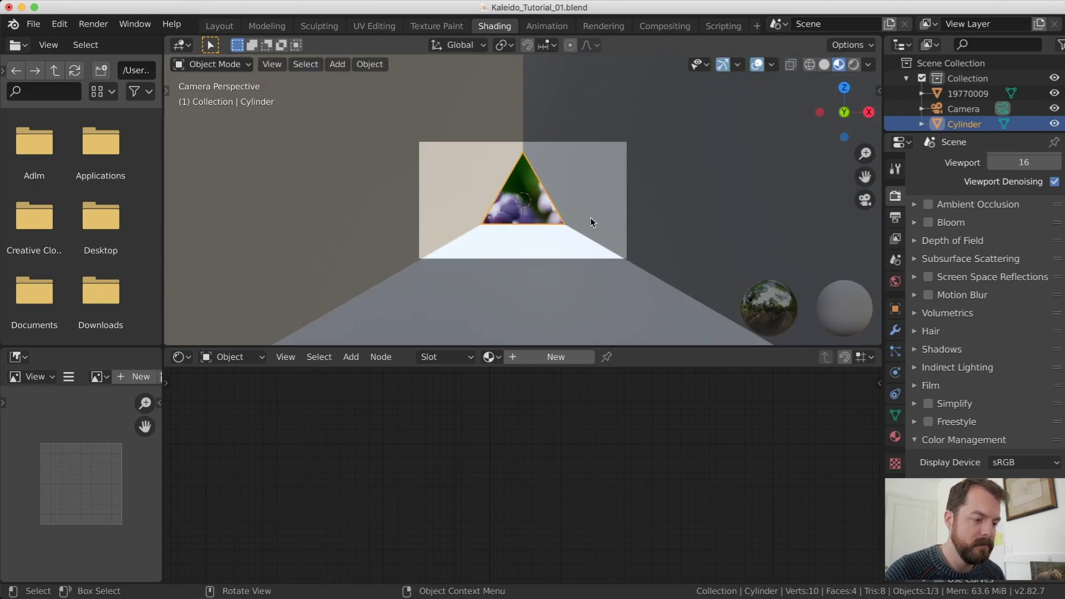
{"action": "left_click", "coordinate": [547, 357]}
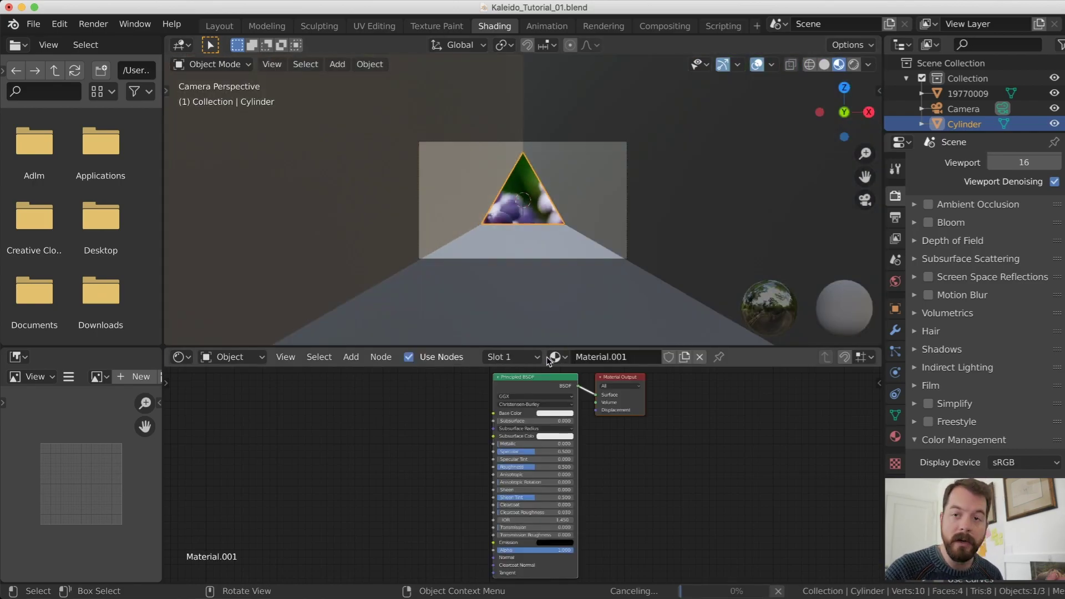
{"action": "key", "text": "x"}
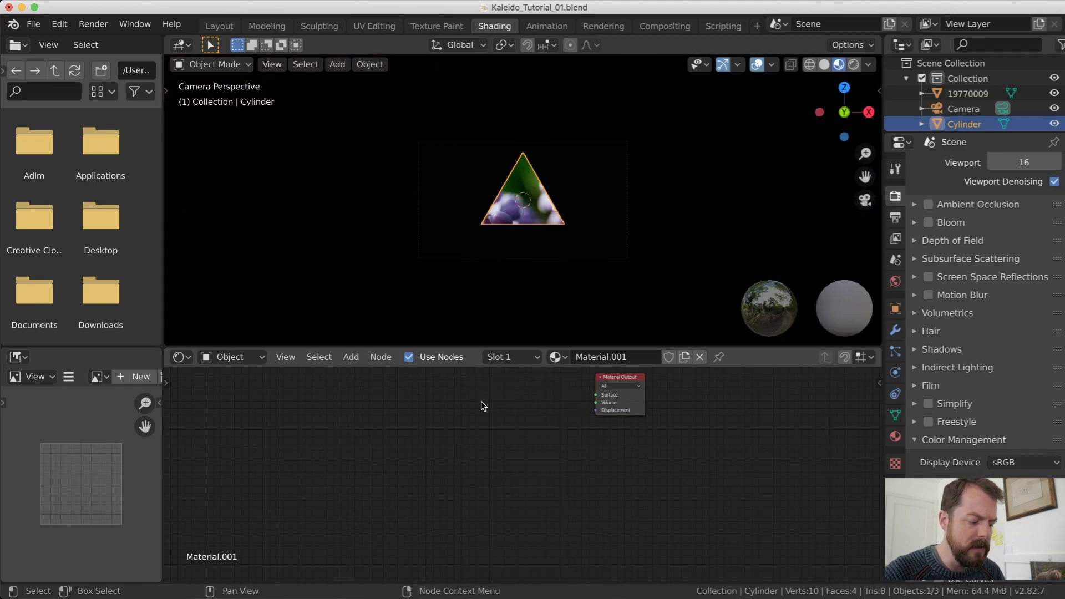
{"action": "key", "text": "shift+a"}
{"action": "left_click", "coordinate": [476, 412]}
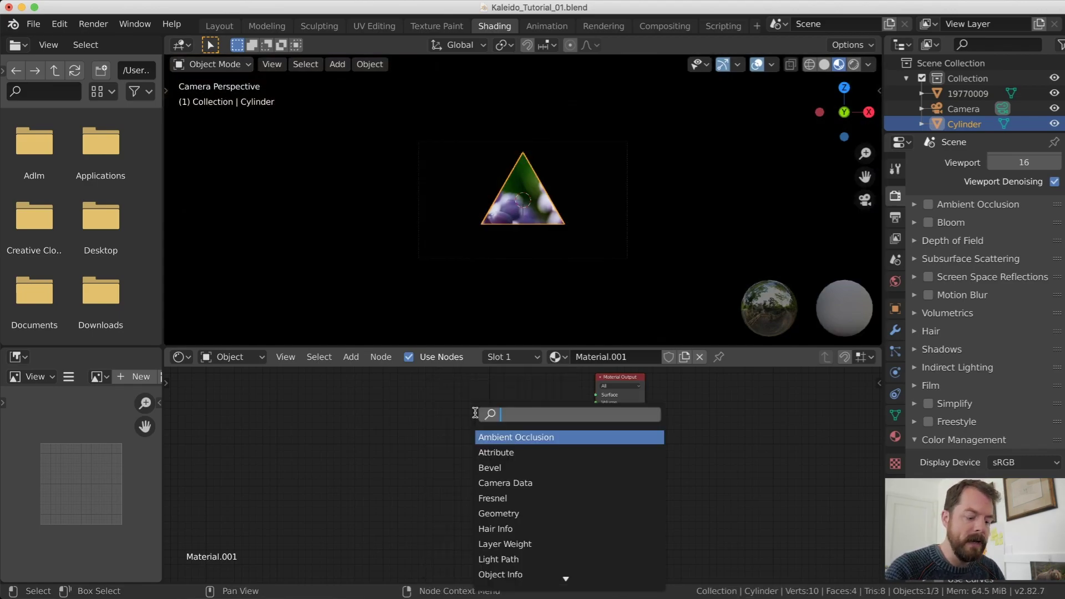
{"action": "type", "text": "glossy"}
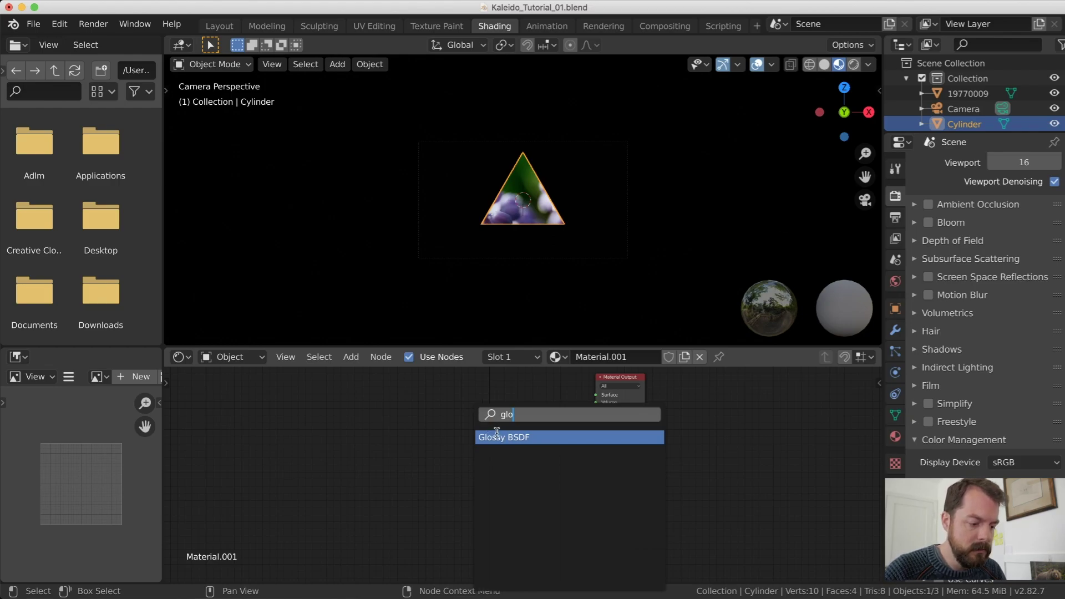
{"action": "key", "text": "Return"}
{"action": "left_click", "coordinate": [506, 395]}
Wire the Glossy BSDF into the material Surface and set its roughness to 0
{"action": "scroll", "coordinate": [666, 399], "scroll_direction": "up", "scroll_amount": 4}
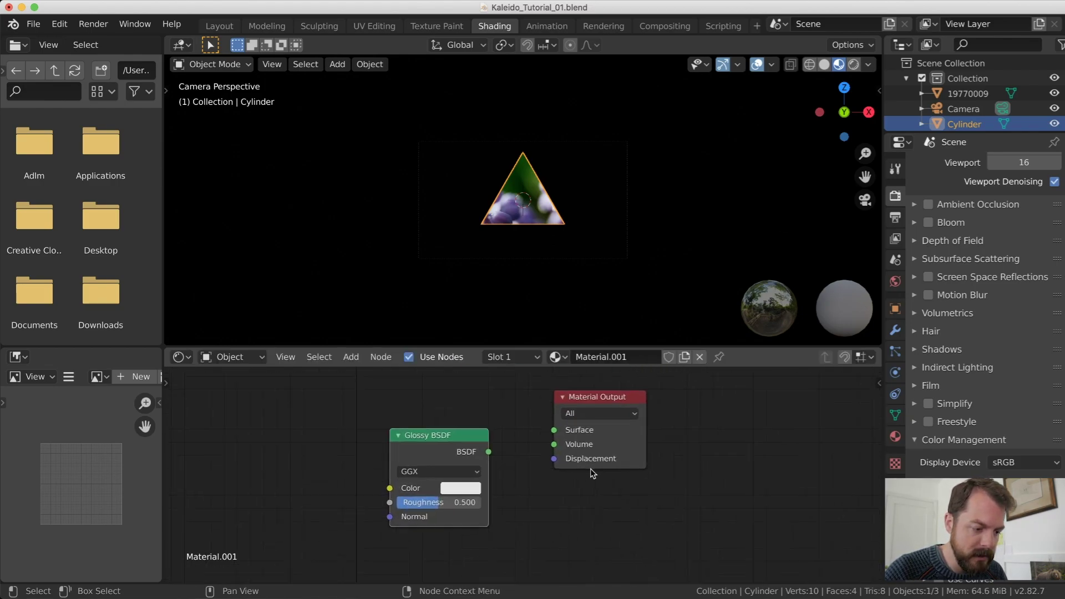
{"action": "left_click_drag", "start_coordinate": [481, 469], "coordinate": [563, 442]}
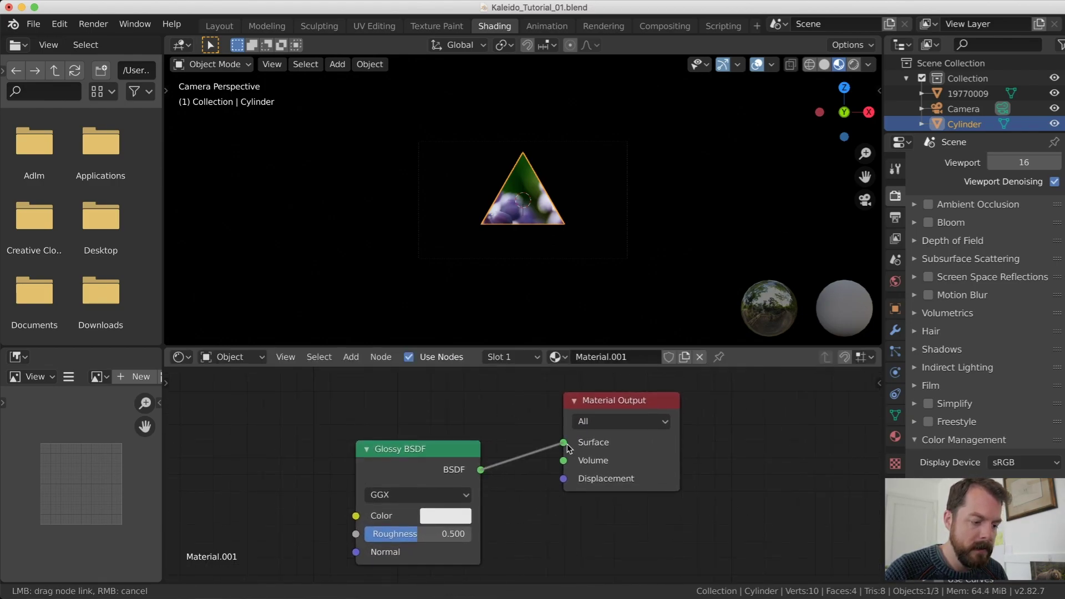
{"action": "left_click_drag", "start_coordinate": [444, 534], "coordinate": [378, 534]}
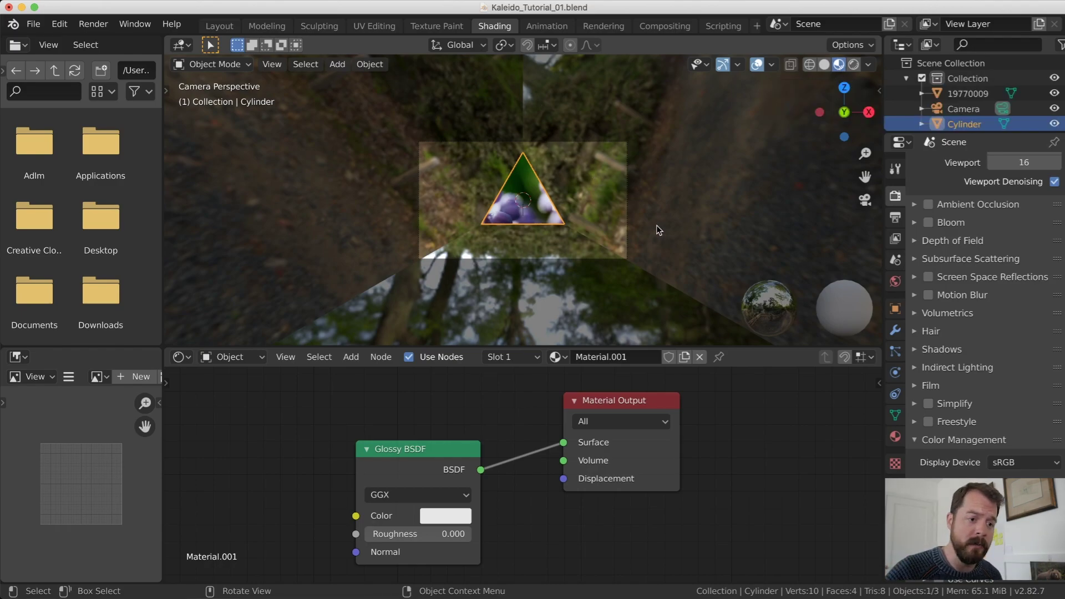
{"action": "left_click", "coordinate": [854, 65]}
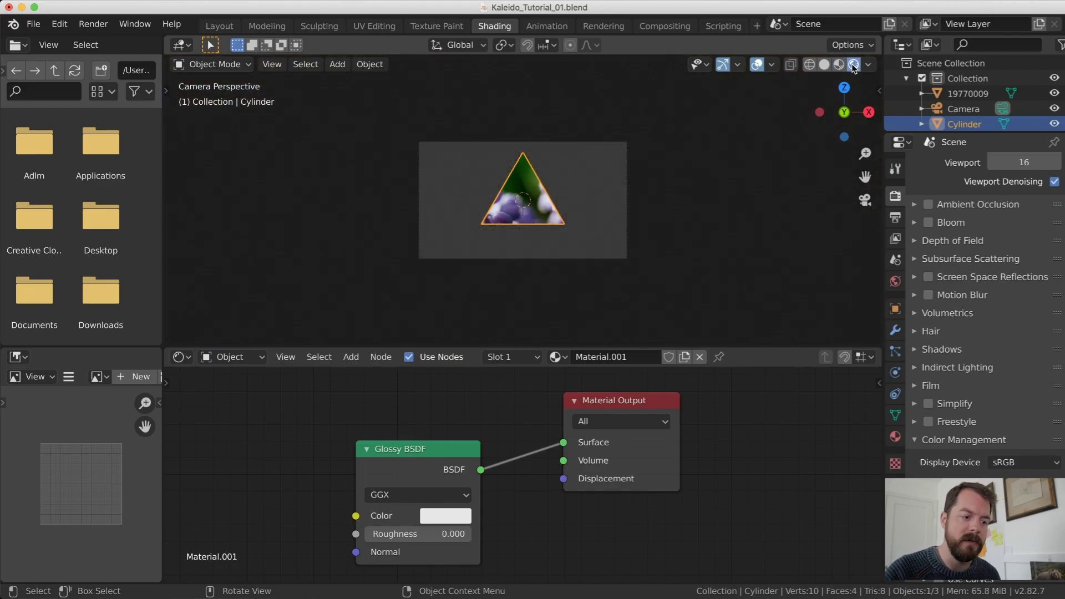
Change the render engine from Eevee to Cycles
{"action": "scroll", "coordinate": [694, 166], "scroll_direction": "up", "scroll_amount": 3}
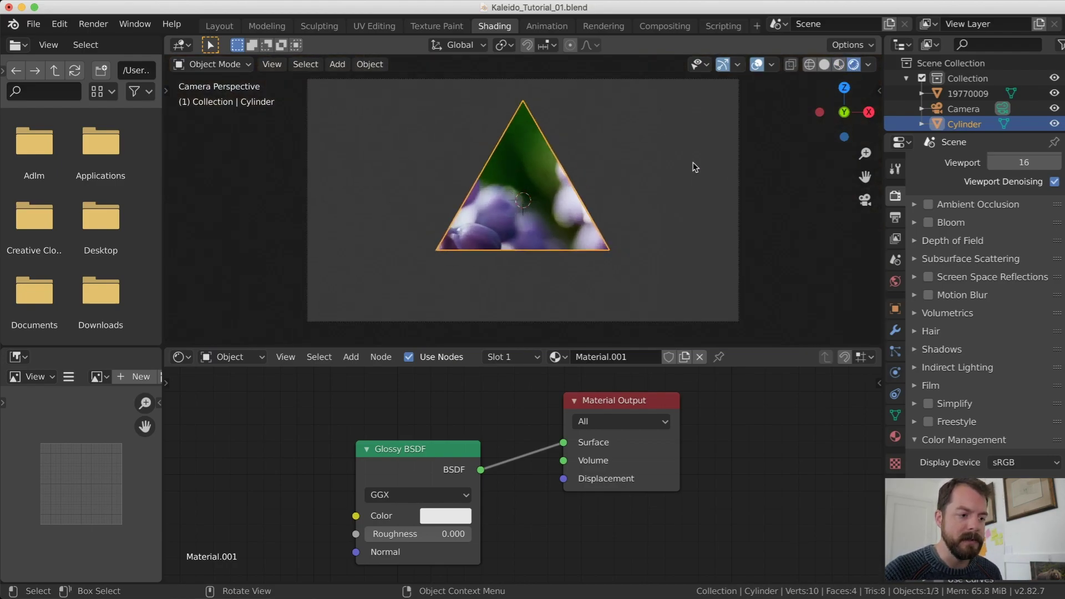
{"action": "scroll", "coordinate": [693, 167], "scroll_direction": "down", "scroll_amount": 1}
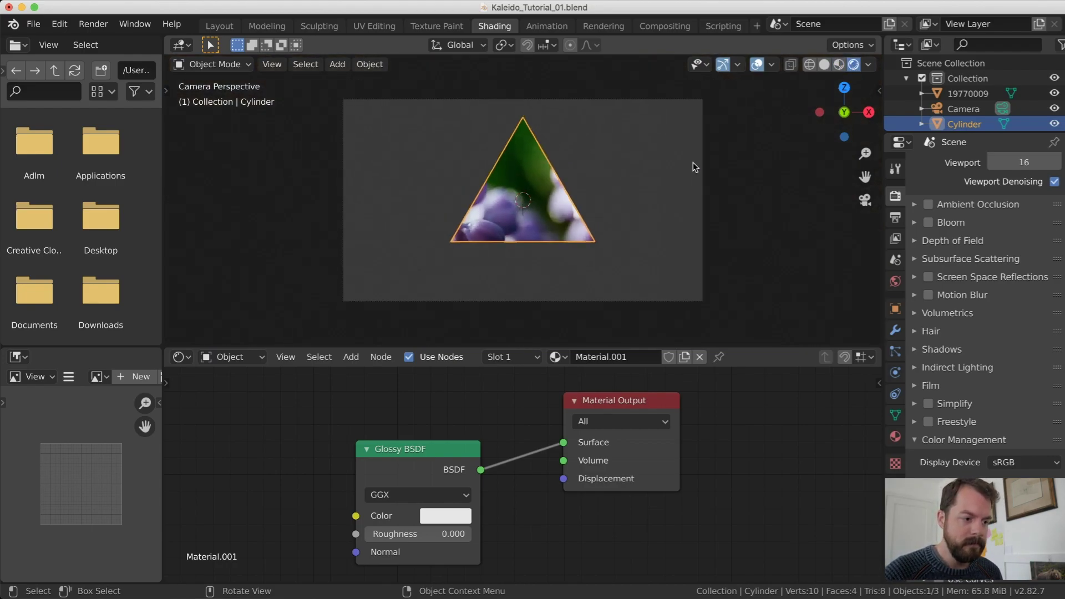
{"action": "scroll", "coordinate": [693, 167], "scroll_direction": "up", "scroll_amount": 1}
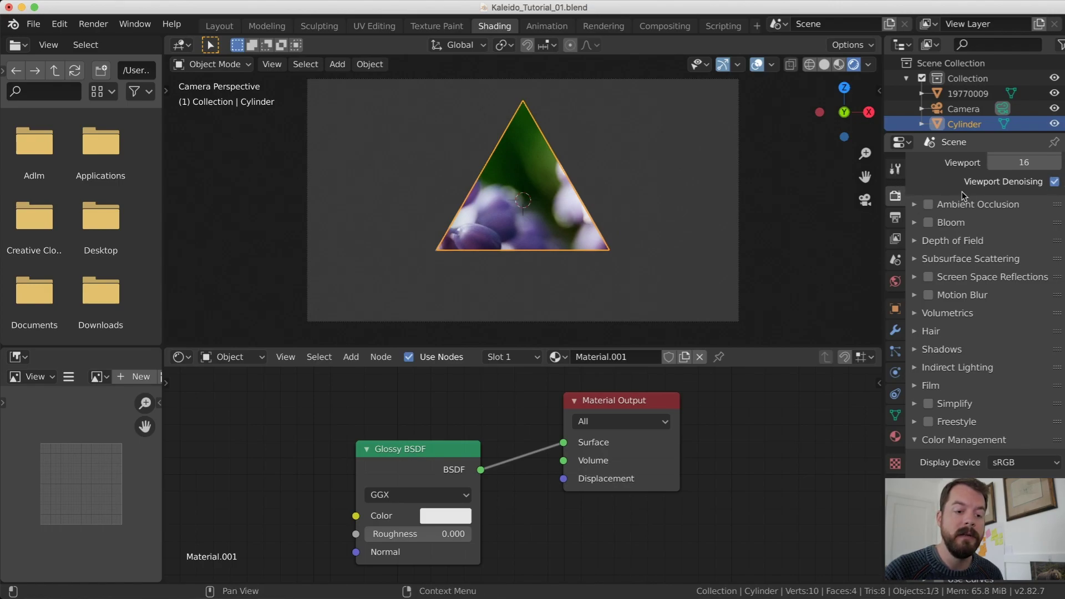
{"action": "scroll", "coordinate": [964, 195], "scroll_direction": "up", "scroll_amount": 3}
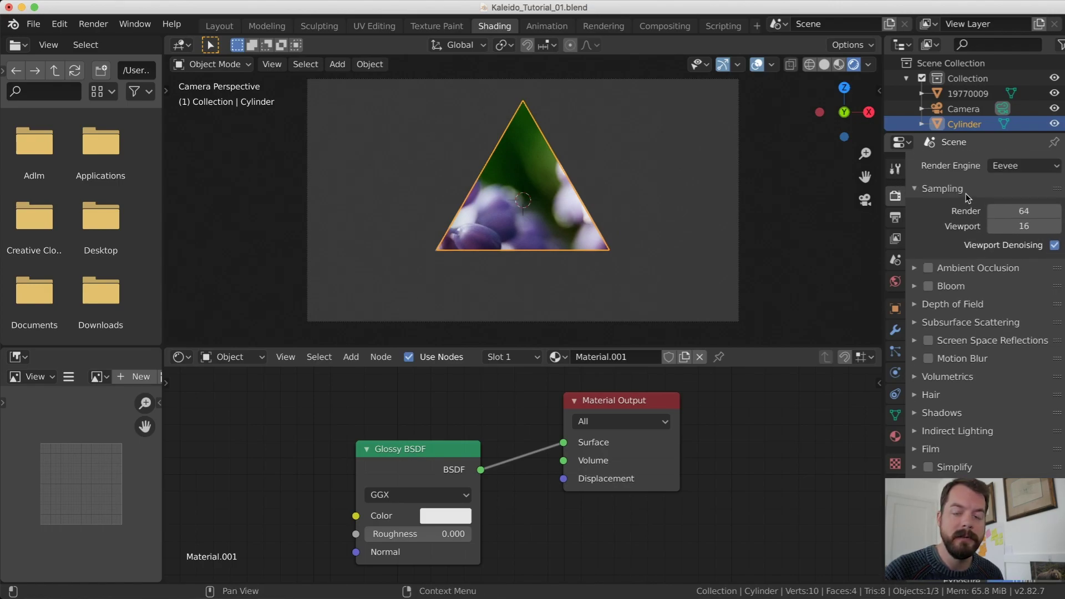
{"action": "left_click", "coordinate": [1023, 166]}
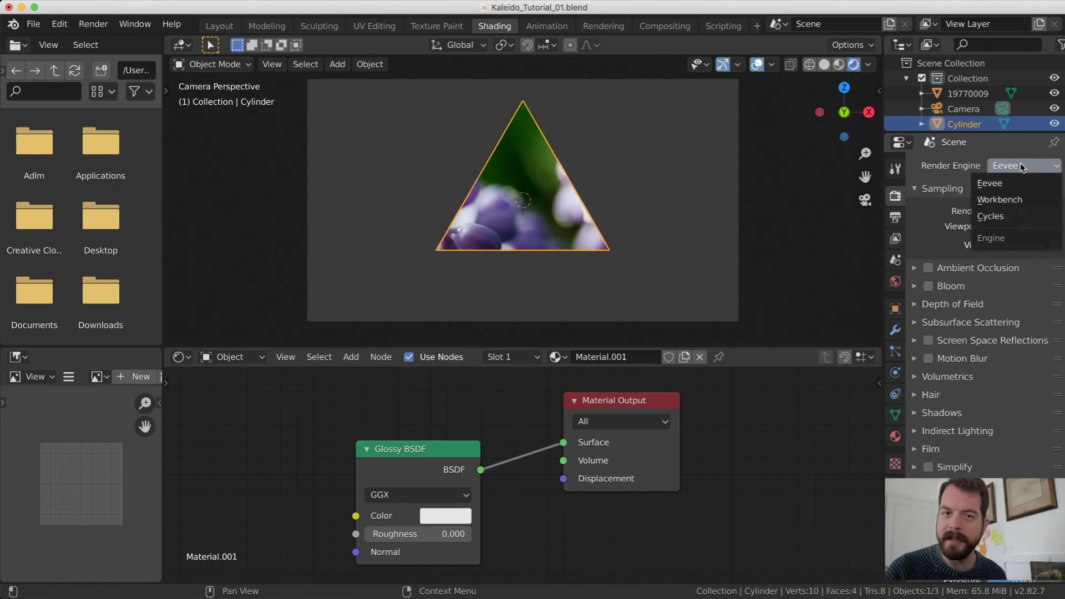
{"action": "left_click", "coordinate": [1005, 215]}
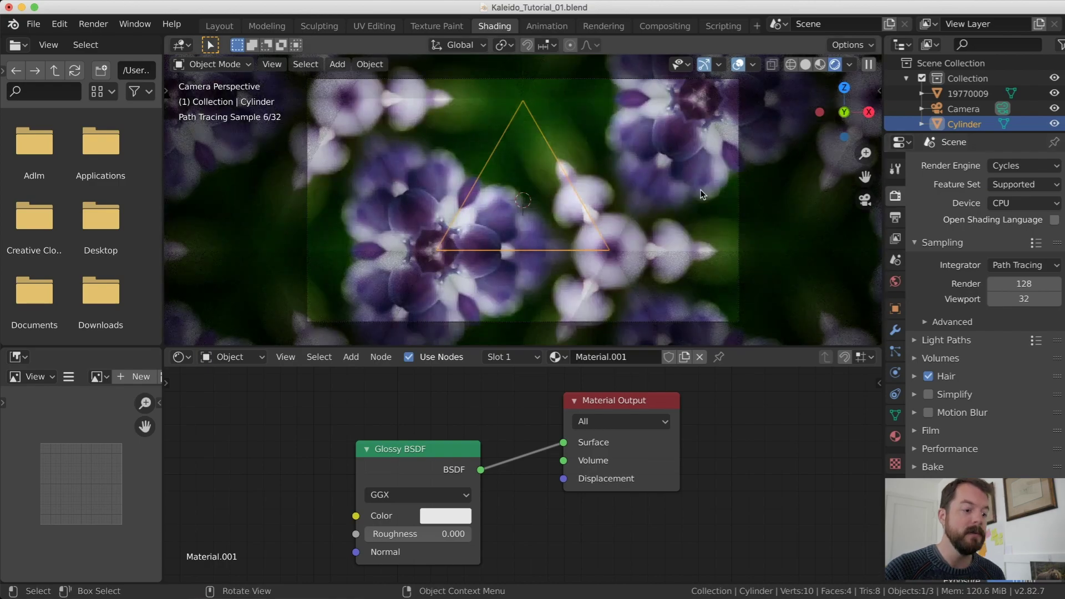
Render the current frame of the kaleidoscope with F12
{"action": "scroll", "coordinate": [664, 182], "scroll_direction": "down", "scroll_amount": 4}
{"action": "scroll", "coordinate": [664, 189], "scroll_direction": "up", "scroll_amount": 4}
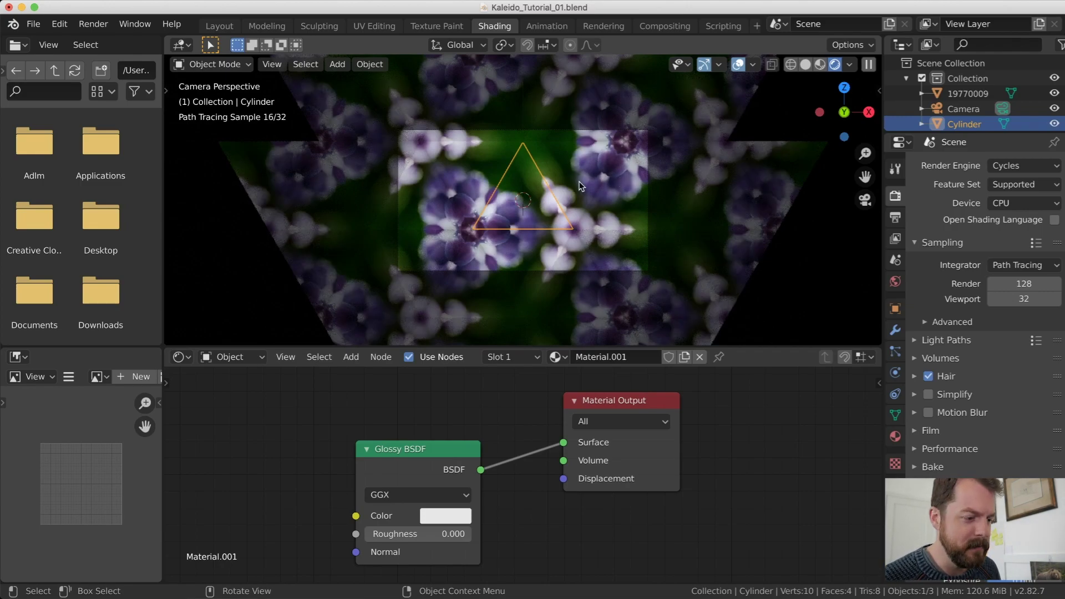
{"action": "scroll", "coordinate": [579, 186], "scroll_direction": "up", "scroll_amount": 2}
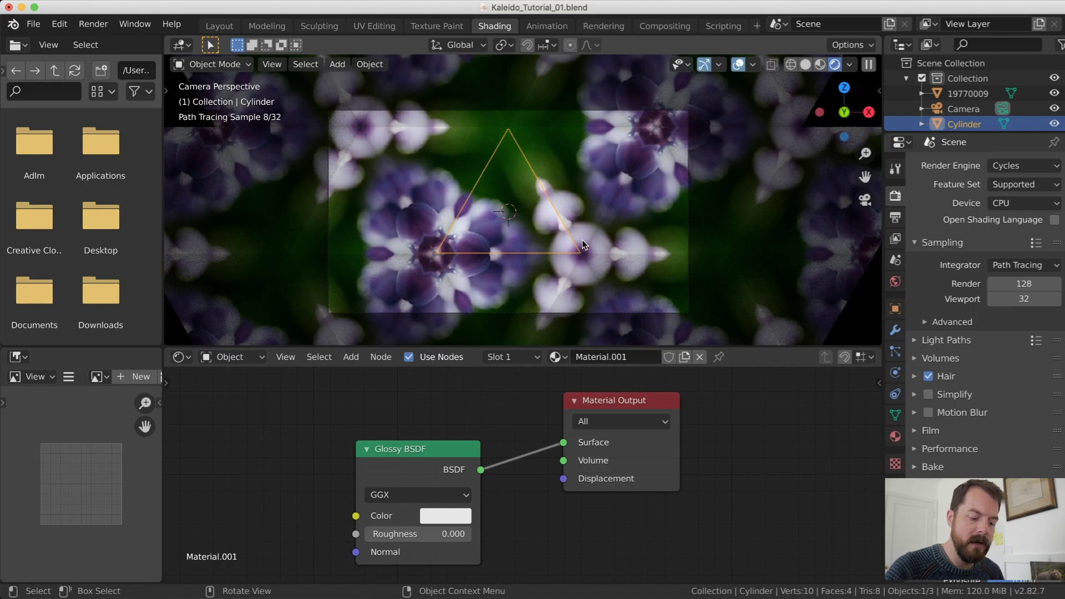
{"action": "scroll", "coordinate": [642, 235], "scroll_direction": "down", "scroll_amount": 4}
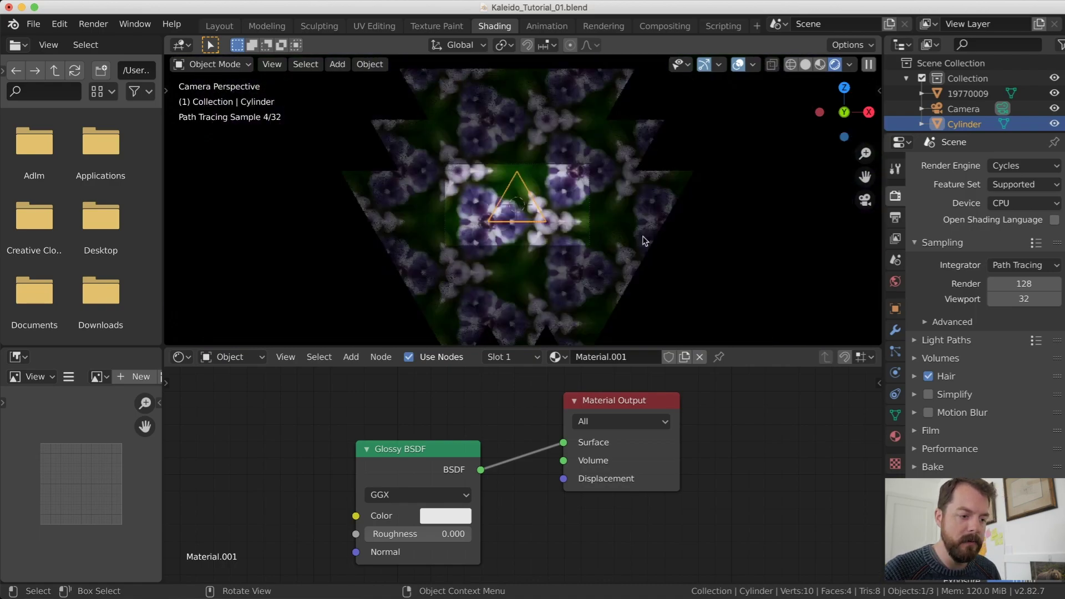
{"action": "key", "text": "F12"}
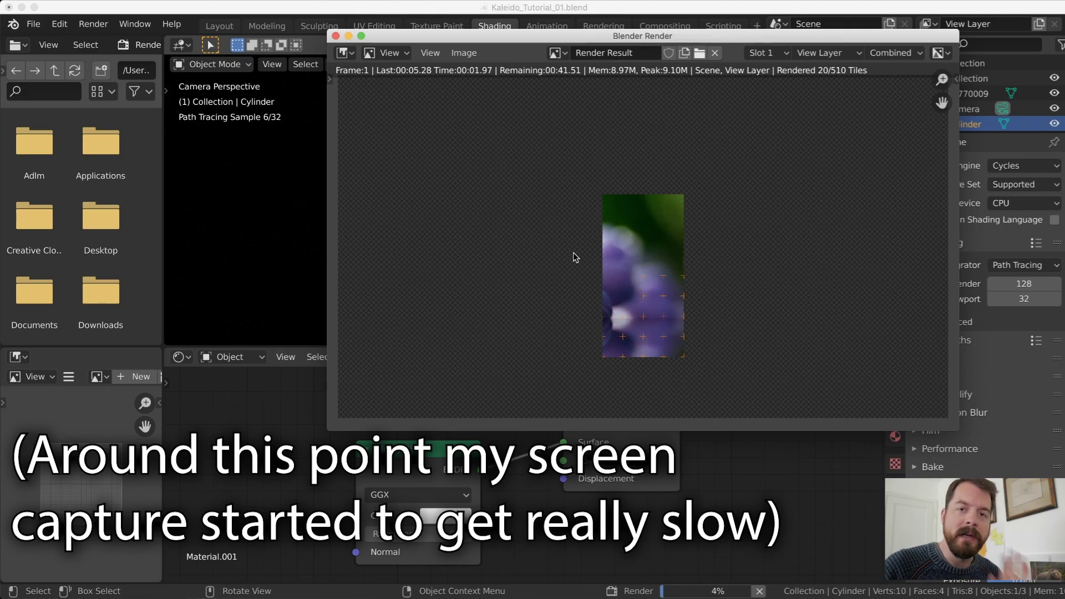
{"action": "key", "text": "Escape"}
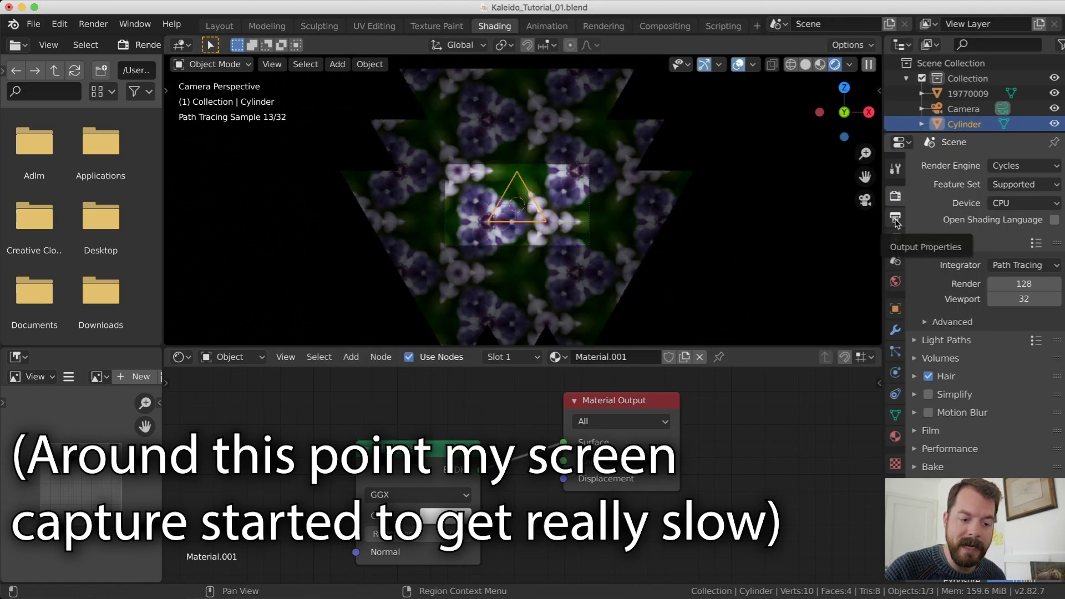
{"action": "scroll", "coordinate": [948, 335], "scroll_direction": "down", "scroll_amount": 3}
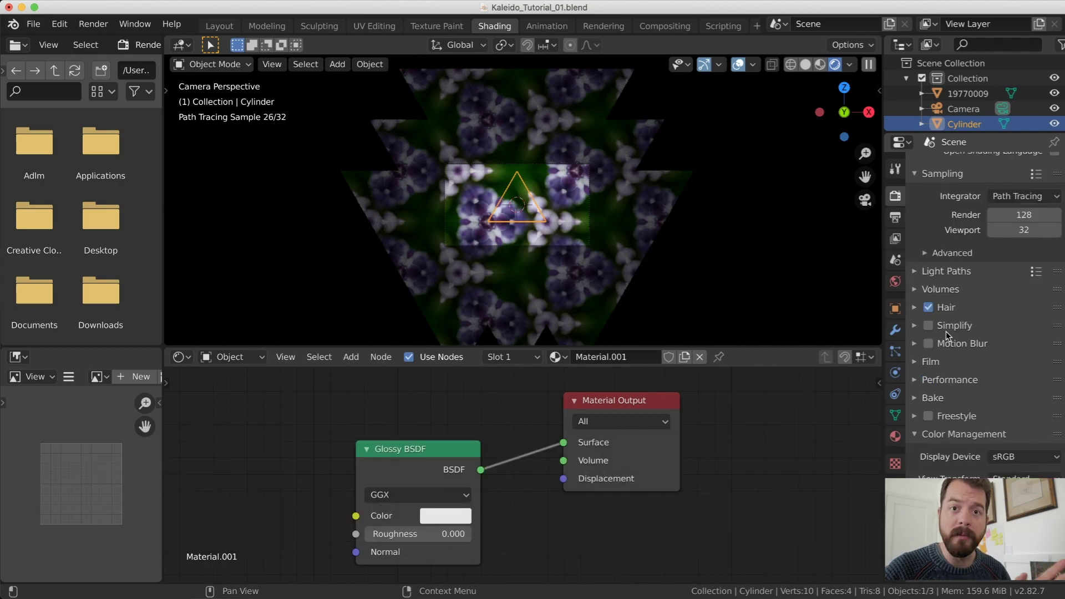
Cut Light Paths max bounces to 0 for diffuse, transparency, transmission and volume, lowering glossy by one
{"action": "left_click", "coordinate": [946, 271], "text": "ctrl"}
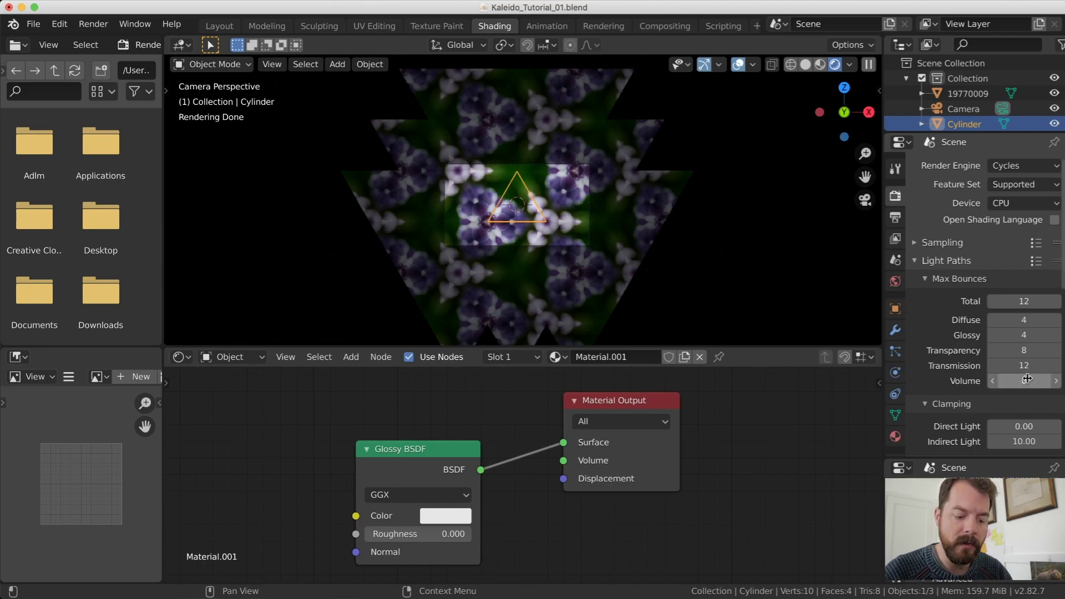
{"action": "key", "text": "BackSpace"}
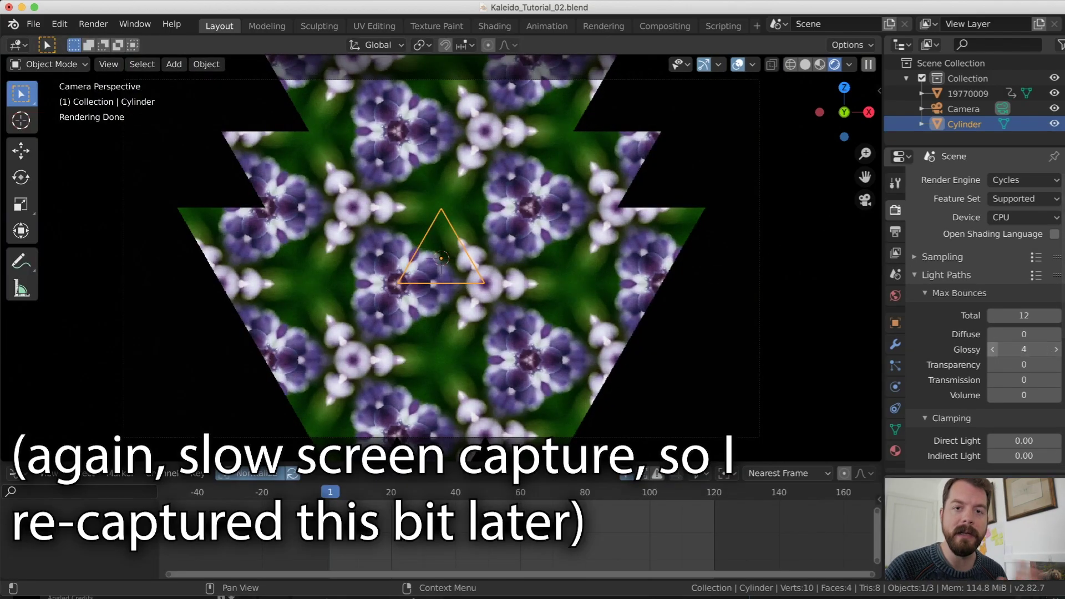
{"action": "left_click", "coordinate": [993, 349]}
Lower the Glossy max bounces to 0 to compare the unreflected view
{"action": "left_click", "coordinate": [993, 349]}
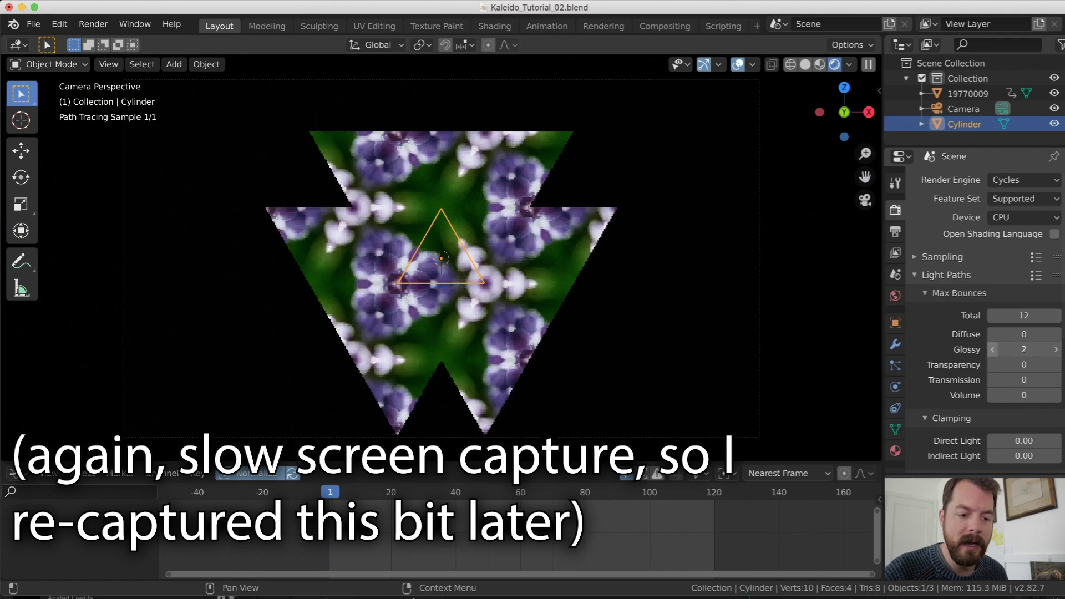
{"action": "left_click", "coordinate": [994, 349]}
{"action": "left_click", "coordinate": [993, 349]}
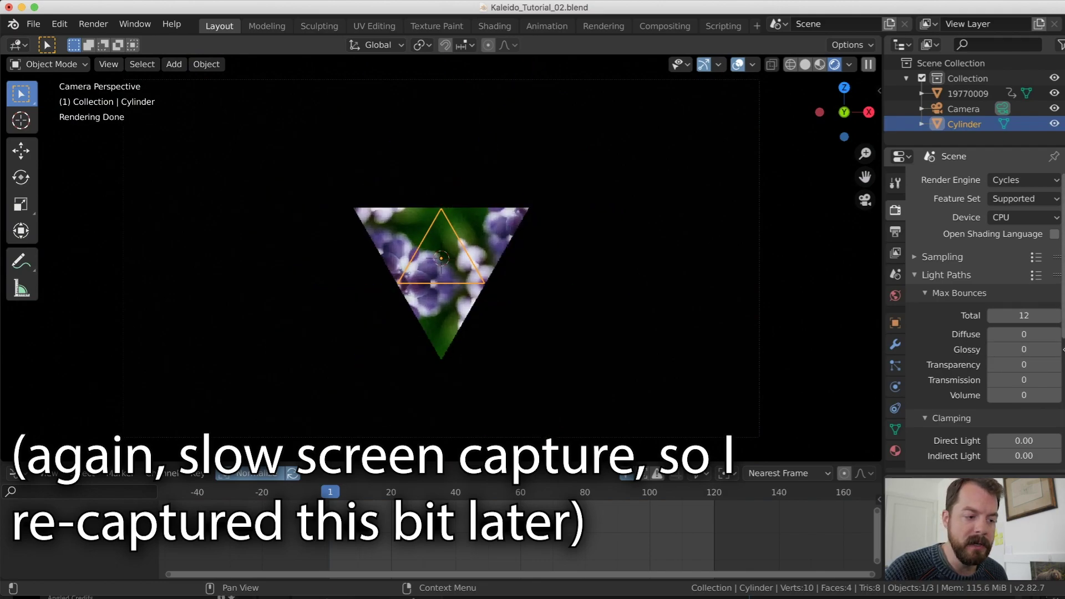
Raise Glossy bounces back above zero to 3 for repeated mirror reflections
{"action": "left_click", "coordinate": [1056, 351]}
{"action": "left_click", "coordinate": [1056, 352]}
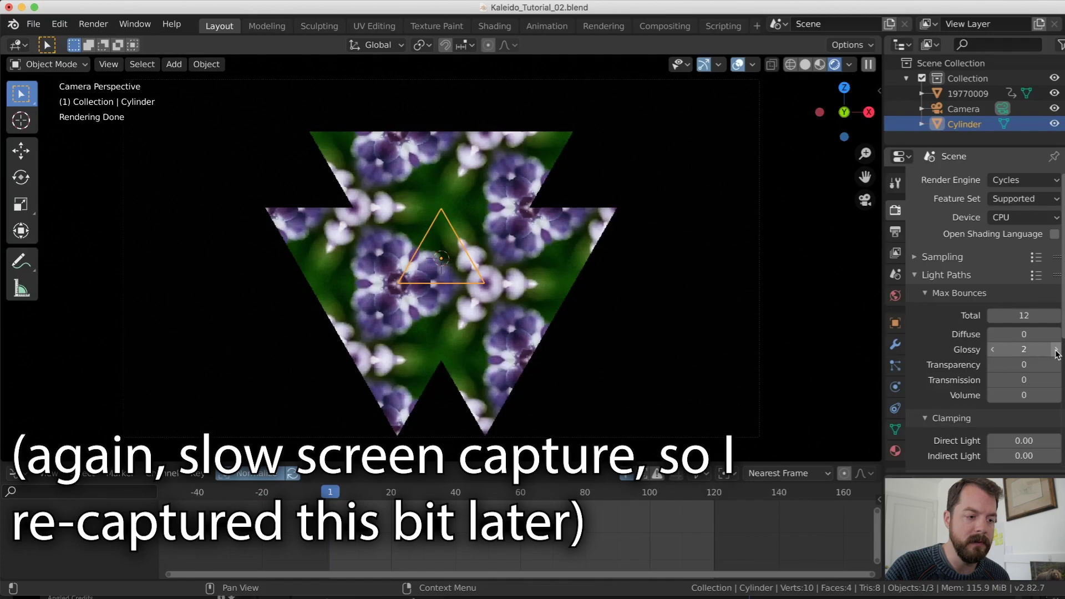
{"action": "left_click", "coordinate": [1057, 351]}
{"action": "left_click", "coordinate": [1056, 351]}
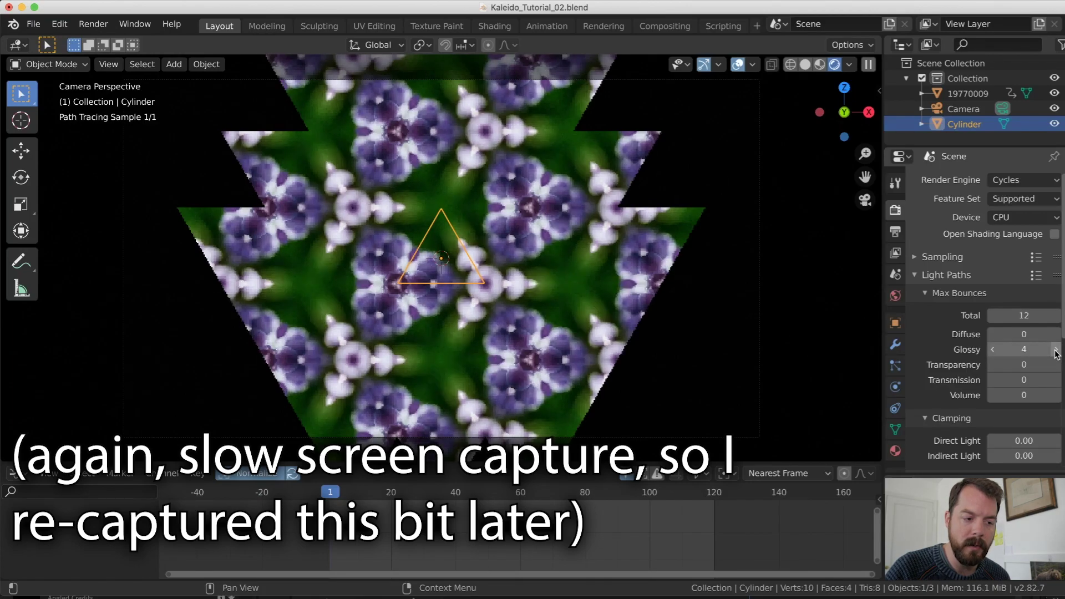
{"action": "left_click", "coordinate": [1056, 351]}
{"action": "left_click", "coordinate": [1057, 351]}
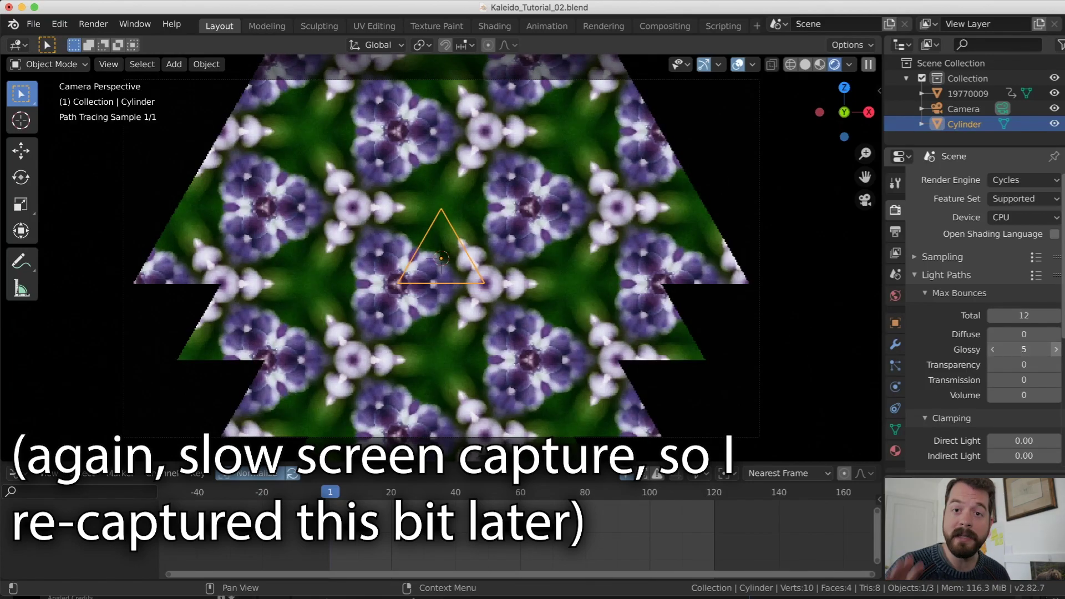
{"action": "left_click", "coordinate": [1057, 351]}
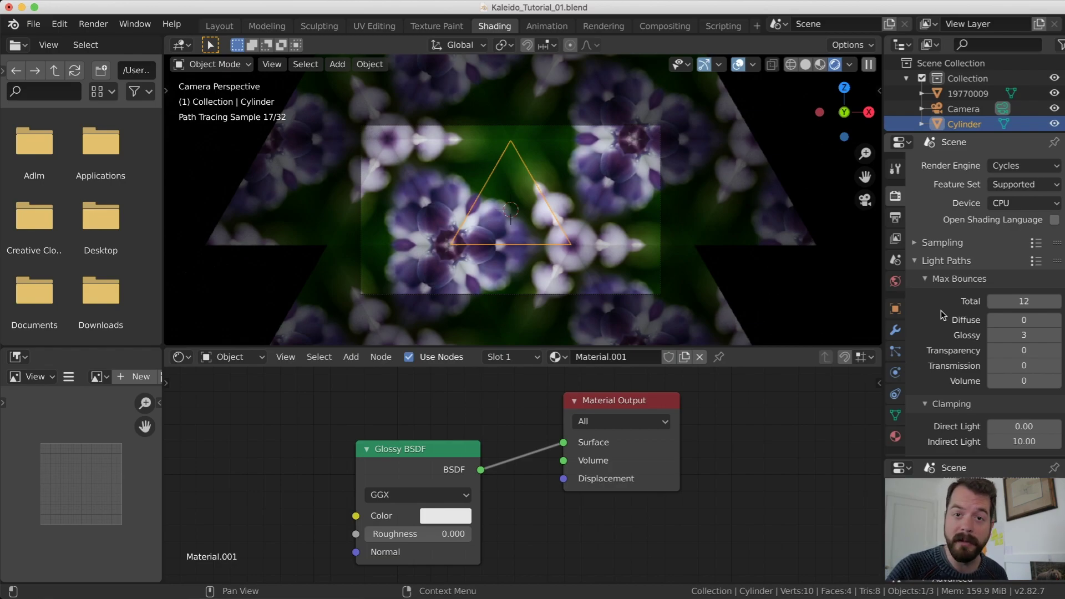
Expand the Render Properties Sampling panel and bring up the mirror's Glossy colour picker
{"action": "left_click", "coordinate": [942, 243], "text": "ctrl"}
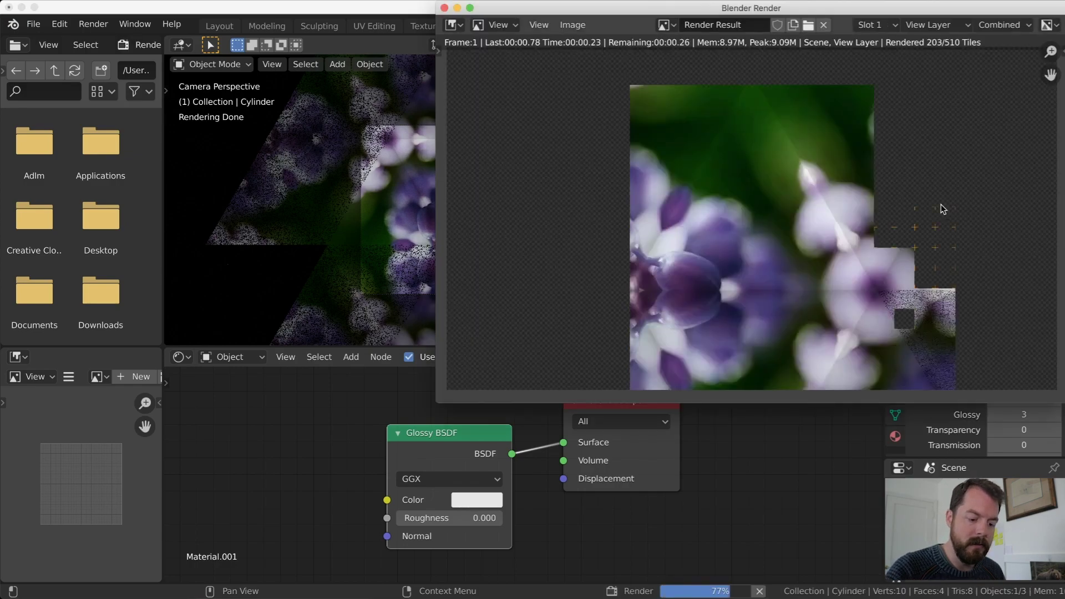
{"action": "scroll", "coordinate": [941, 204], "scroll_direction": "up", "scroll_amount": 2}
{"action": "scroll", "coordinate": [715, 183], "scroll_direction": "down", "scroll_amount": 4}
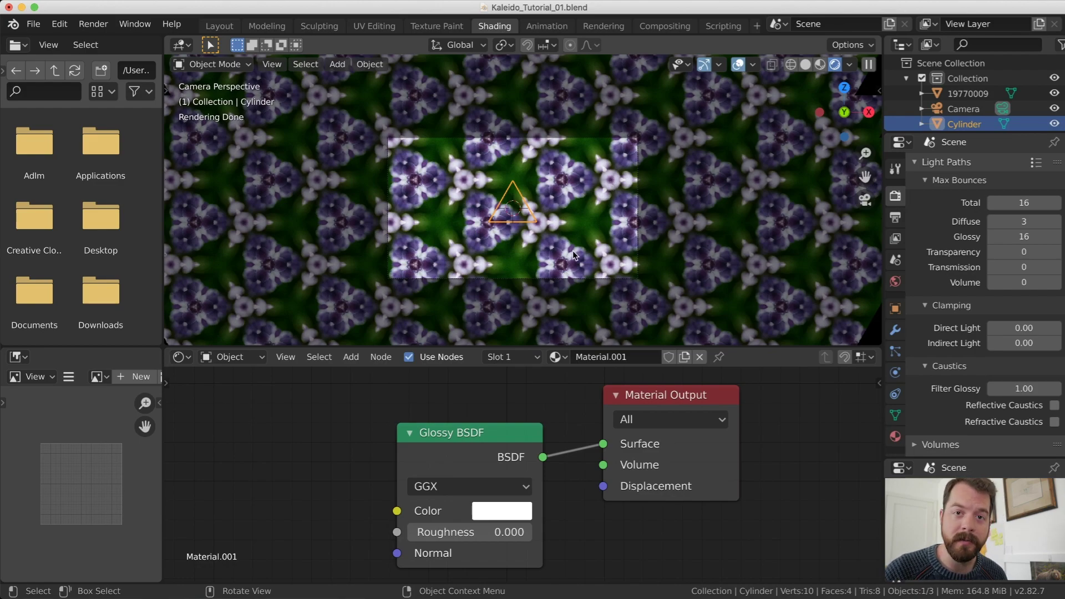
{"action": "left_click", "coordinate": [510, 511]}
Darken the Glossy BSDF mirror colour to a value of about 0.75
{"action": "left_click", "coordinate": [641, 238]}
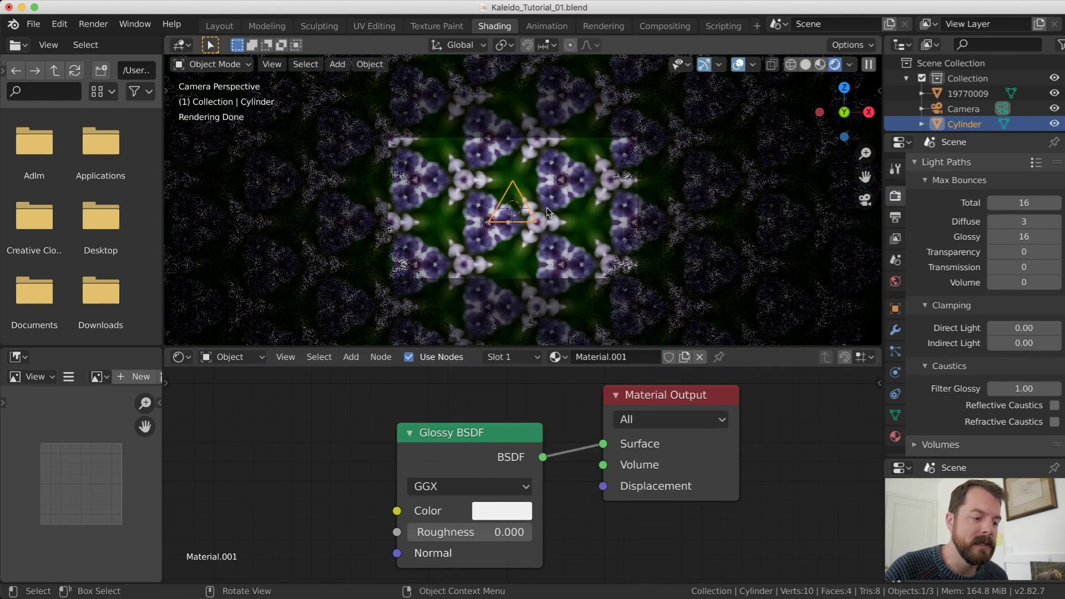
{"action": "left_click", "coordinate": [502, 511]}
{"action": "left_click", "coordinate": [642, 259]}
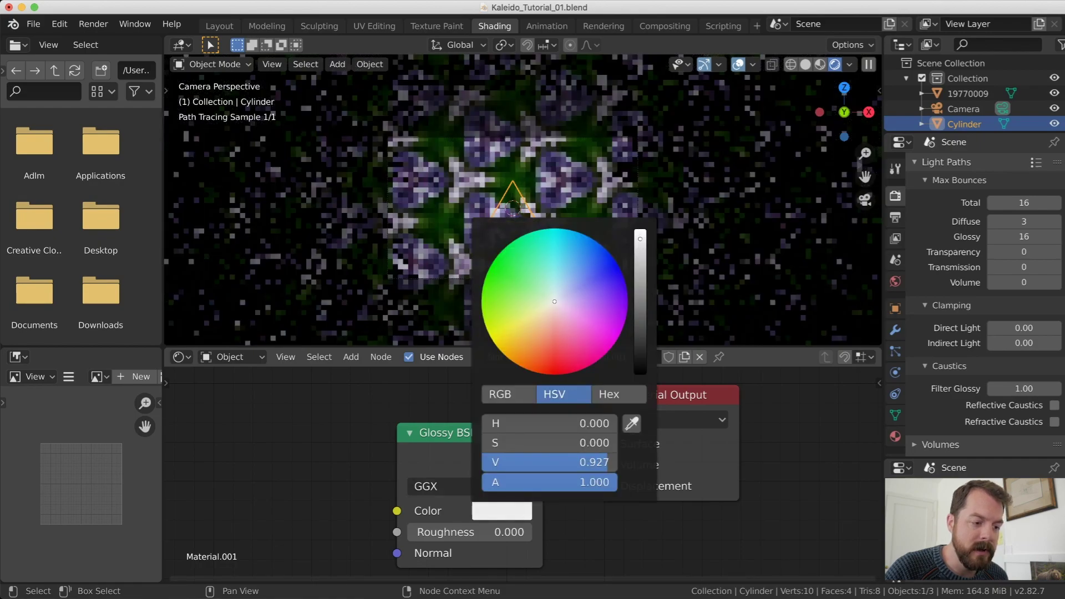
{"action": "left_click_drag", "start_coordinate": [640, 259], "coordinate": [641, 262]}
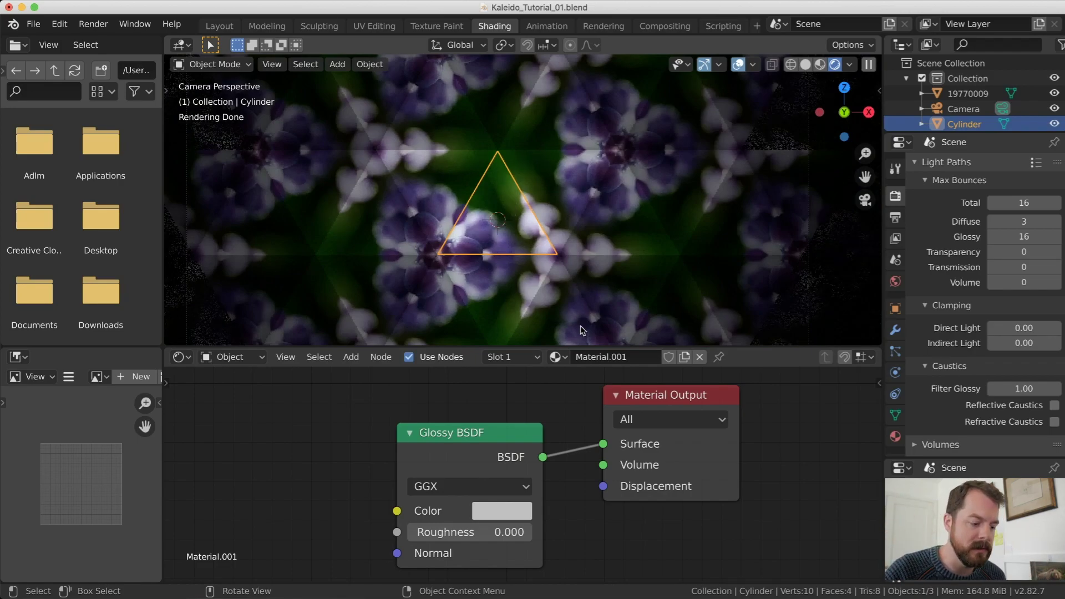
Restore the mirror colour to full white and render frame 1 with F12
{"action": "left_click", "coordinate": [515, 518]}
{"action": "left_click_drag", "start_coordinate": [640, 261], "coordinate": [640, 229]}
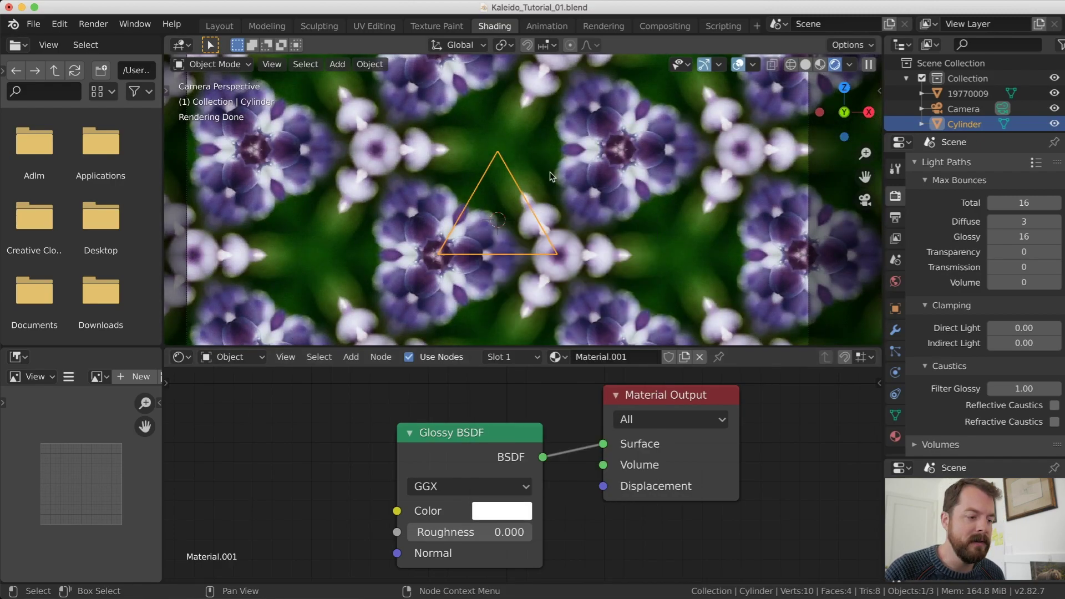
{"action": "scroll", "coordinate": [541, 234], "scroll_direction": "down", "scroll_amount": 3}
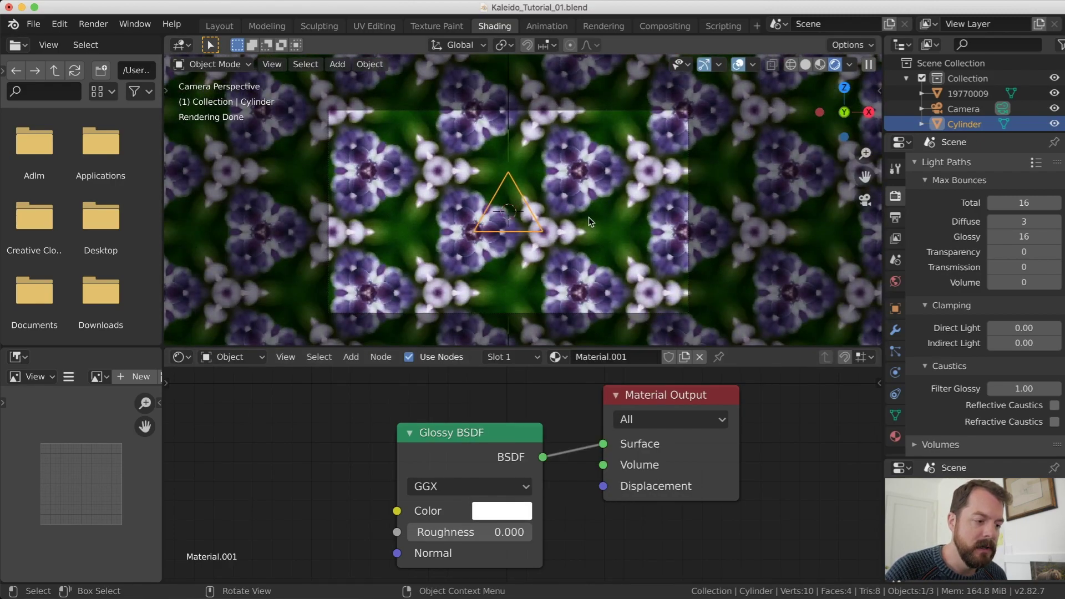
{"action": "scroll", "coordinate": [590, 214], "scroll_direction": "up", "scroll_amount": 1}
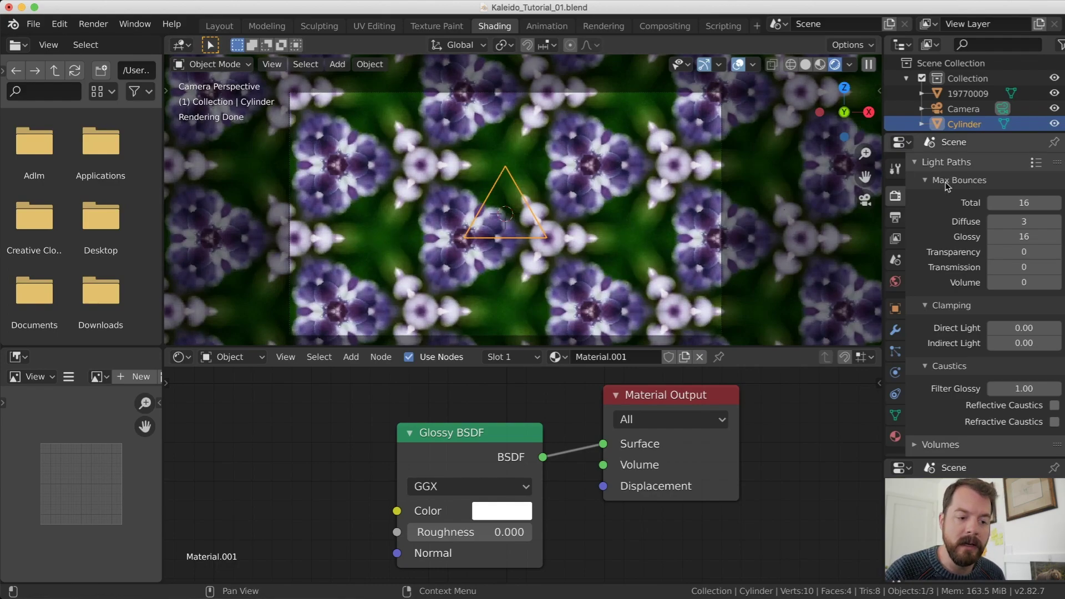
{"action": "scroll", "coordinate": [1017, 286], "scroll_direction": "up", "scroll_amount": 6}
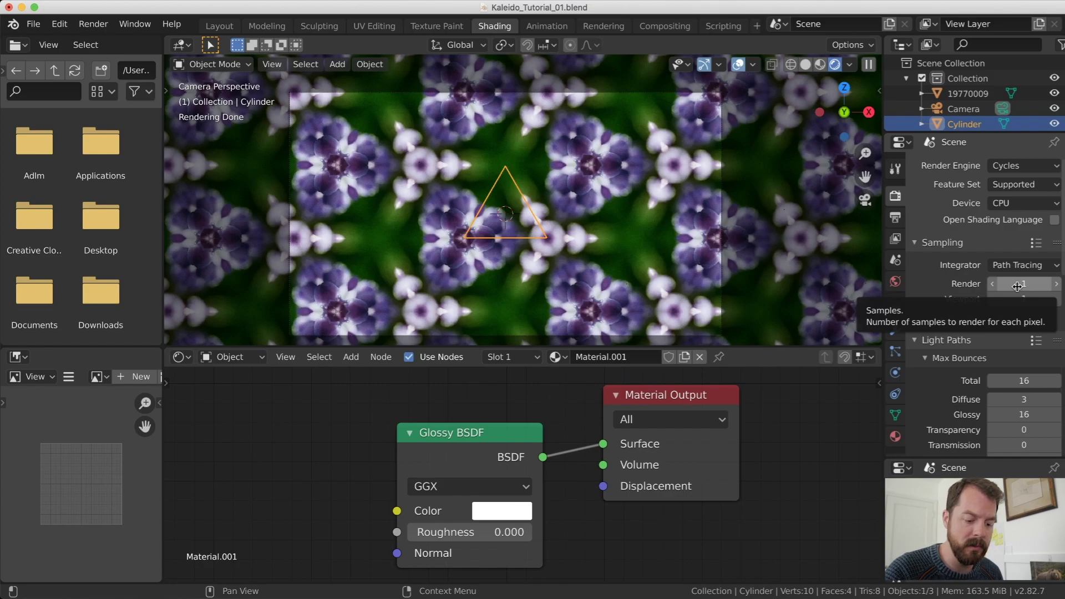
{"action": "key", "text": "F12"}
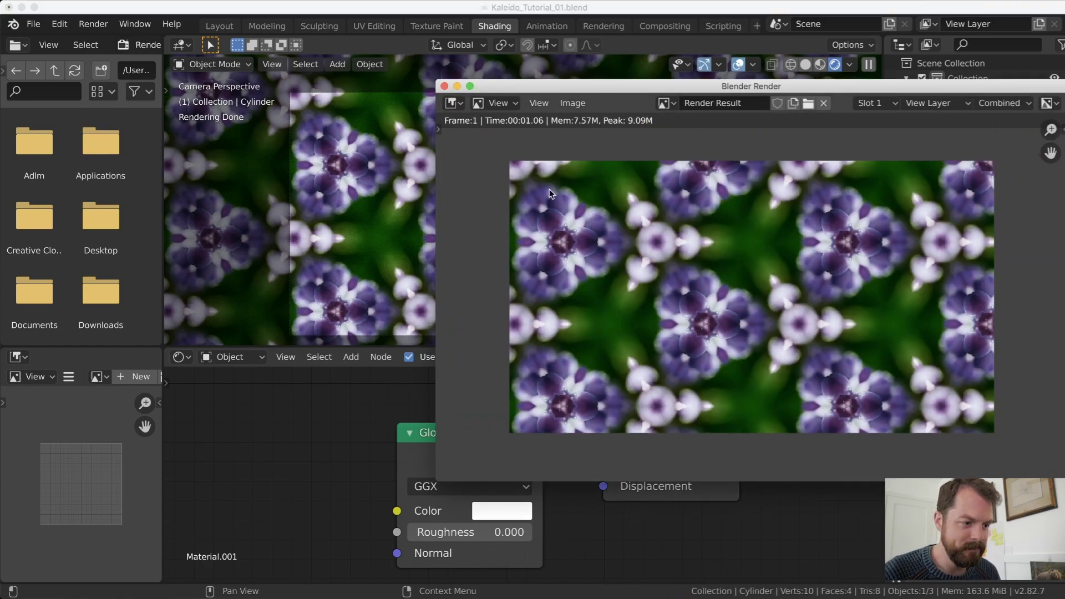
{"action": "scroll", "coordinate": [781, 304], "scroll_direction": "up", "scroll_amount": 1}
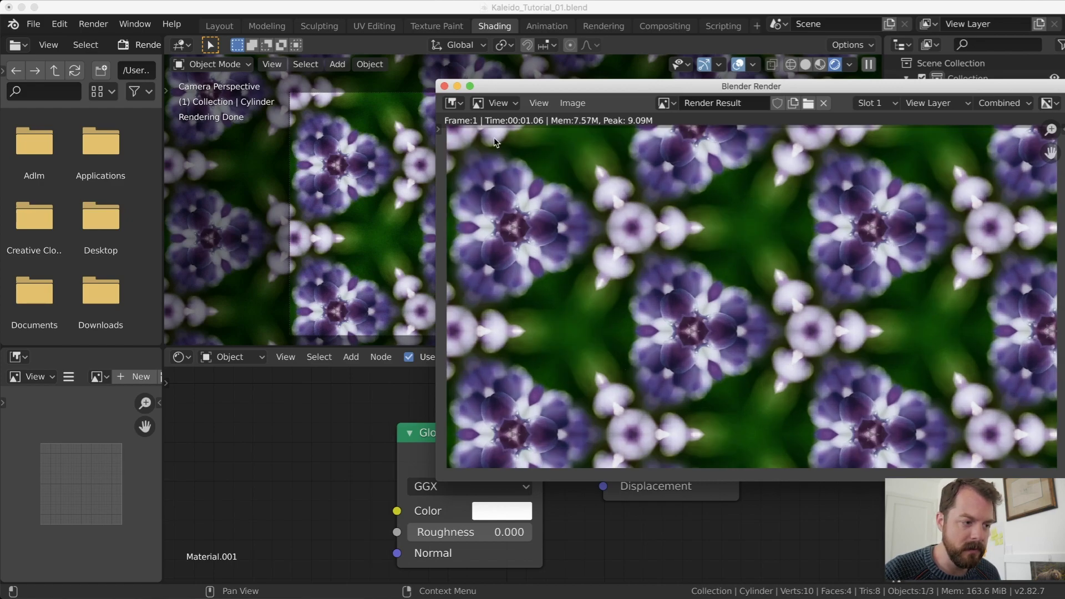
{"action": "left_click_drag", "start_coordinate": [440, 82], "coordinate": [2, 1]}
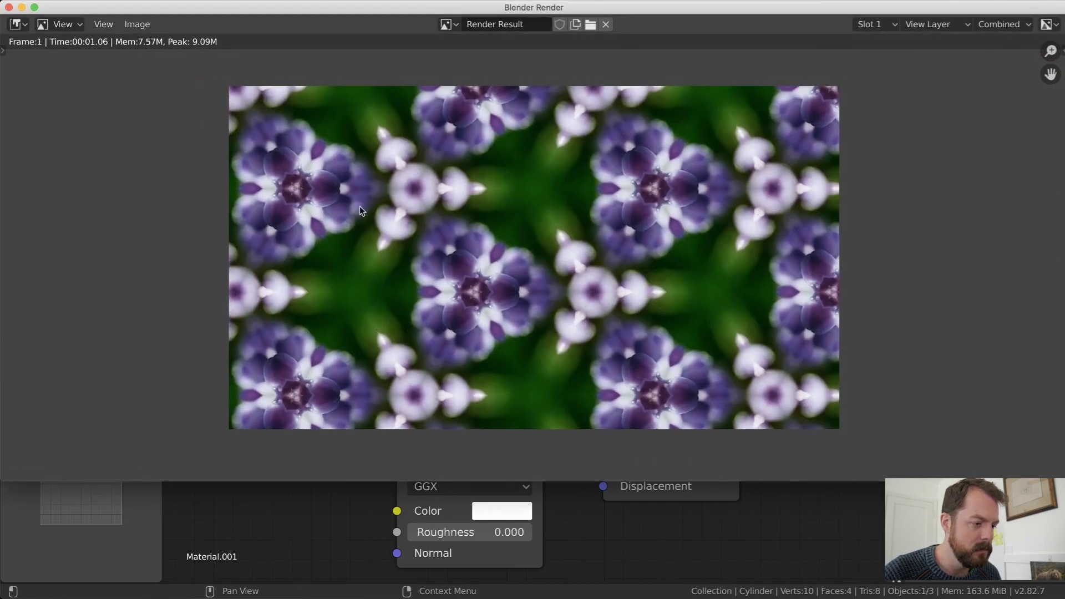
{"action": "left_click_drag", "start_coordinate": [952, 480], "coordinate": [952, 594]}
{"action": "scroll", "coordinate": [778, 435], "scroll_direction": "up", "scroll_amount": 7}
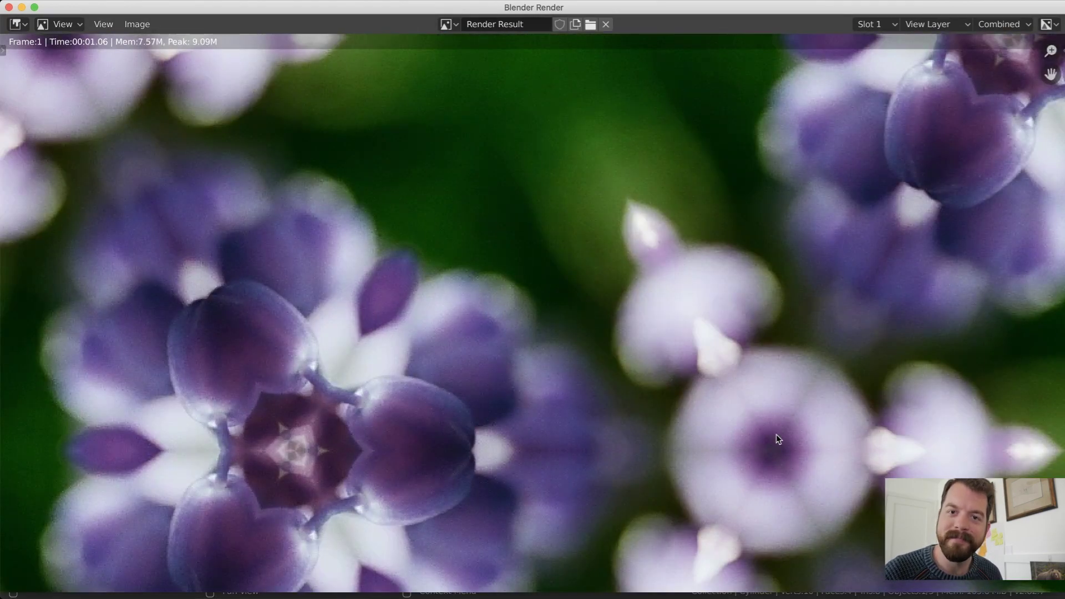
{"action": "scroll", "coordinate": [777, 435], "scroll_direction": "down", "scroll_amount": 7}
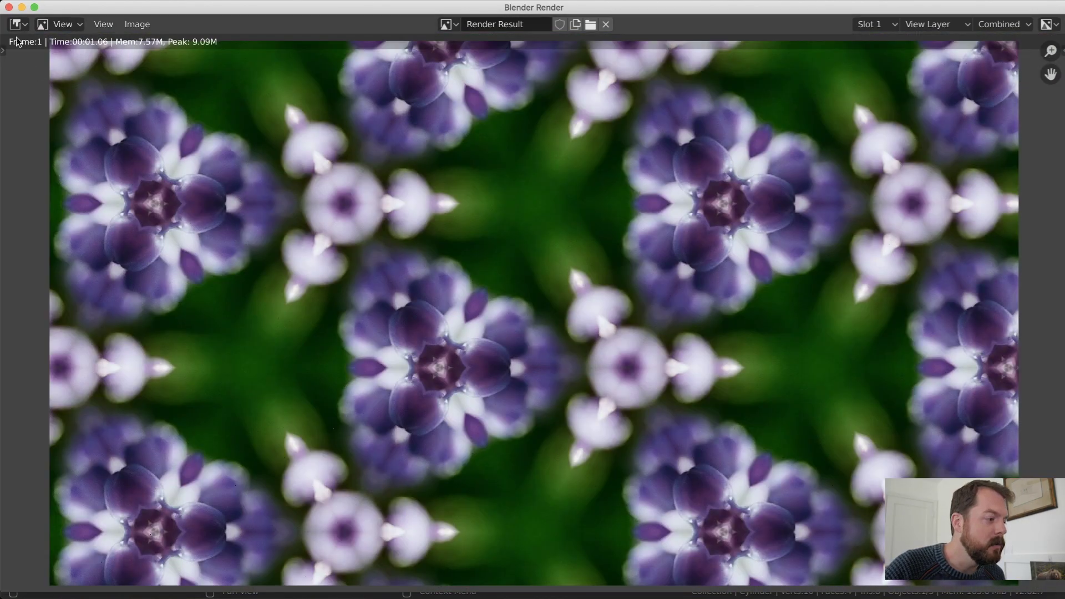
{"action": "left_click", "coordinate": [9, 6]}
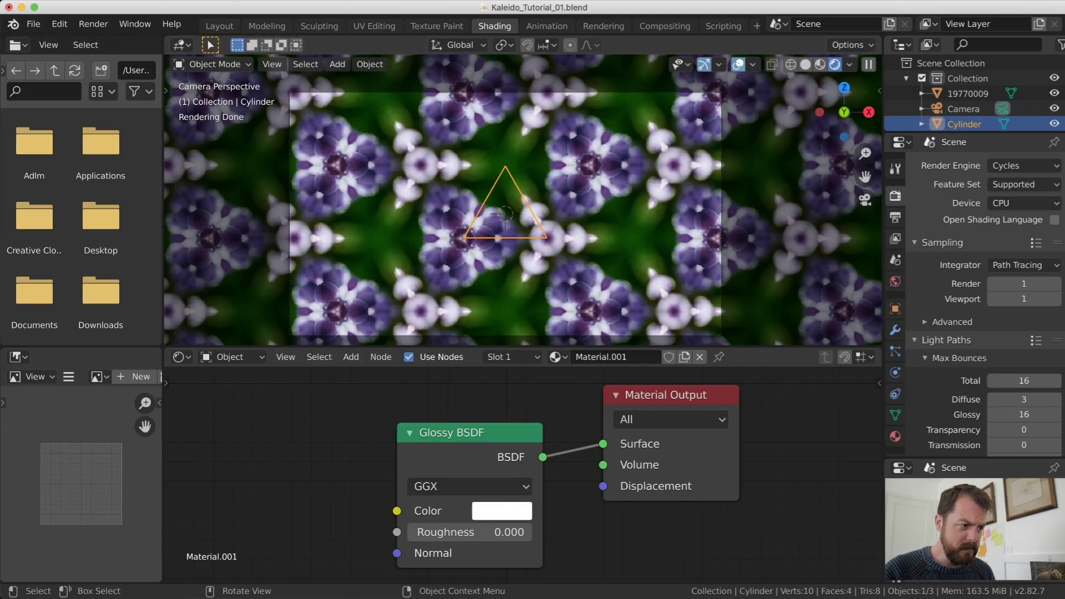
In the Layout workspace, select the flower image plane and set the End frame to 120
{"action": "left_click", "coordinate": [219, 26]}
{"action": "middle_click_drag", "start_coordinate": [669, 304], "coordinate": [593, 330]}
{"action": "scroll", "coordinate": [592, 329], "scroll_direction": "down", "scroll_amount": 3}
{"action": "left_click", "coordinate": [505, 266]}
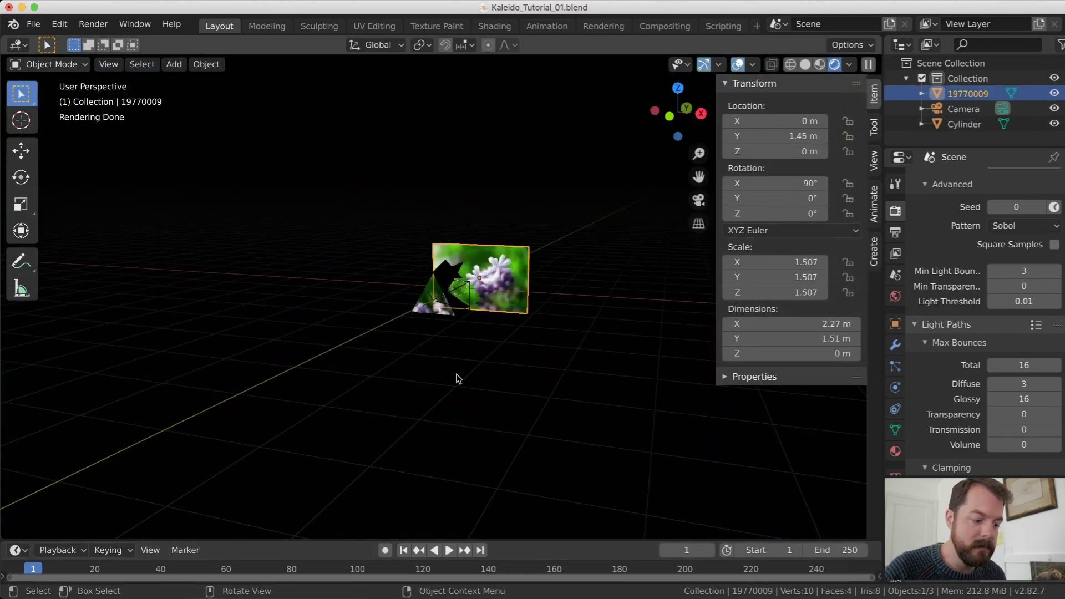
{"action": "left_click", "coordinate": [829, 551]}
{"action": "type", "text": "120"}
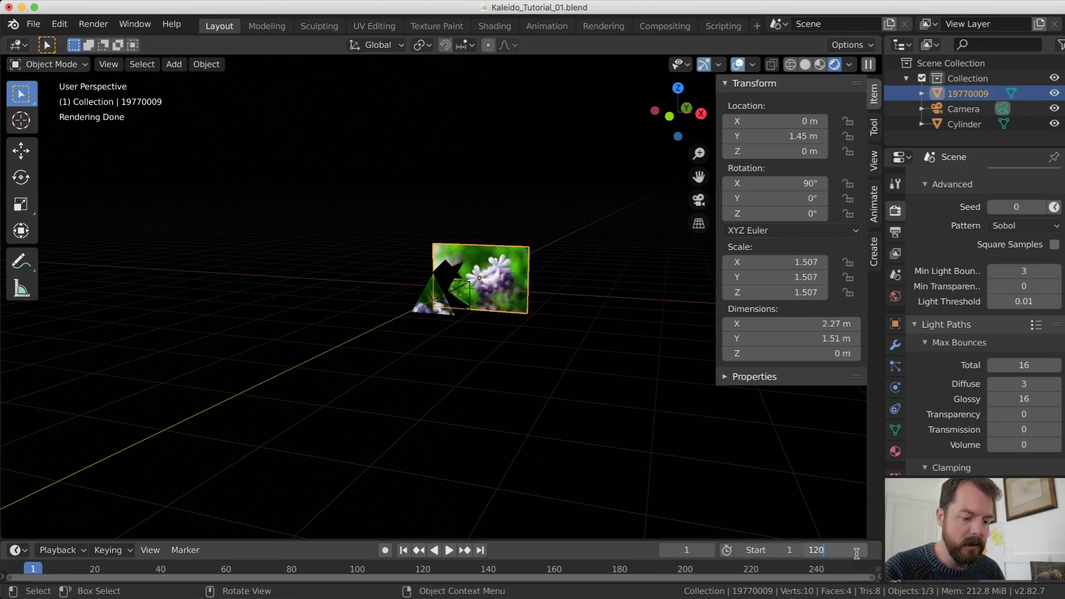
{"action": "key", "text": "Return"}
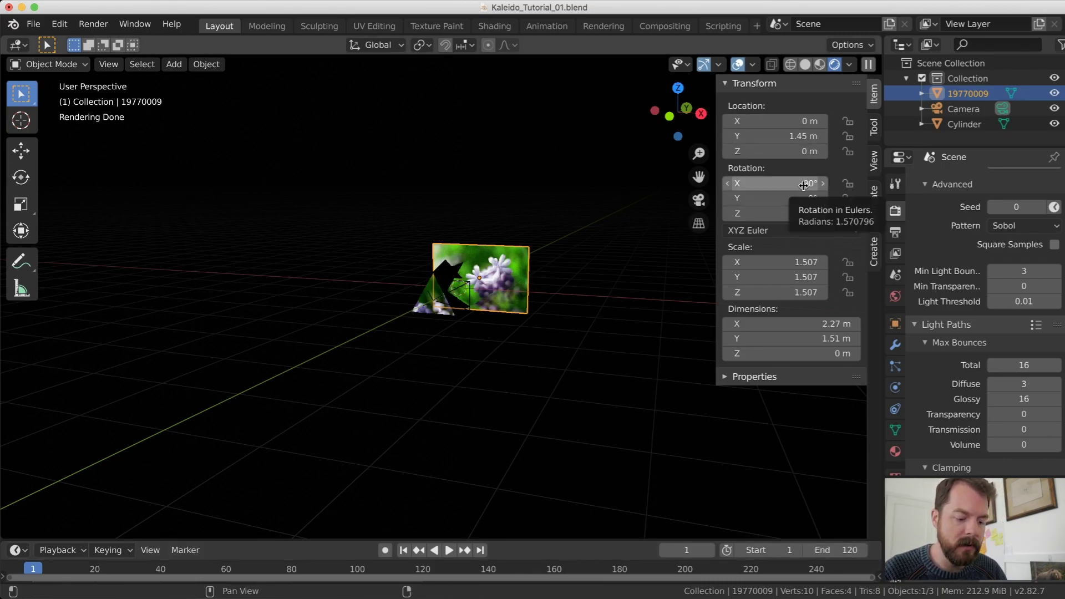
Keyframe the plane's rotation at frame 1, then at frame 121 with Y at 360°
{"action": "key", "text": "i"}
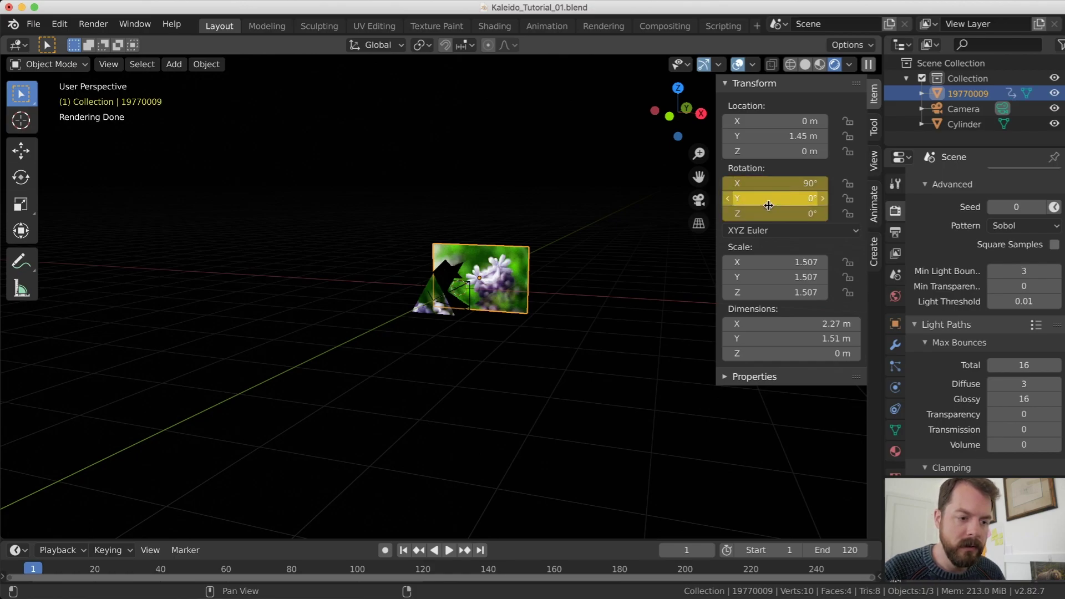
{"action": "left_click_drag", "start_coordinate": [460, 570], "coordinate": [427, 571]}
{"action": "left_click_drag", "start_coordinate": [775, 199], "coordinate": [827, 198]}
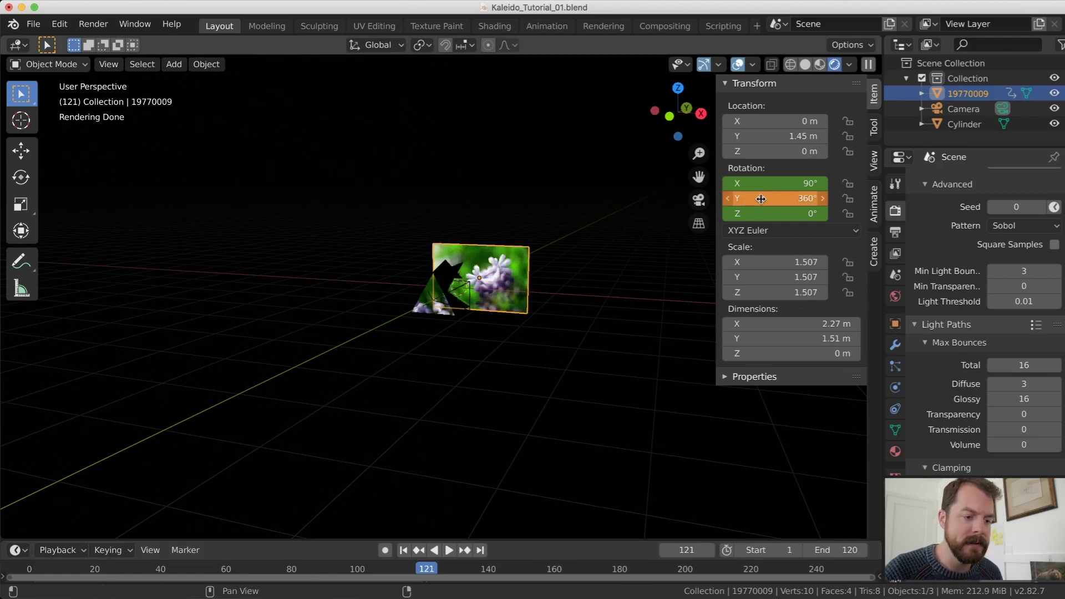
{"action": "key", "text": "i"}
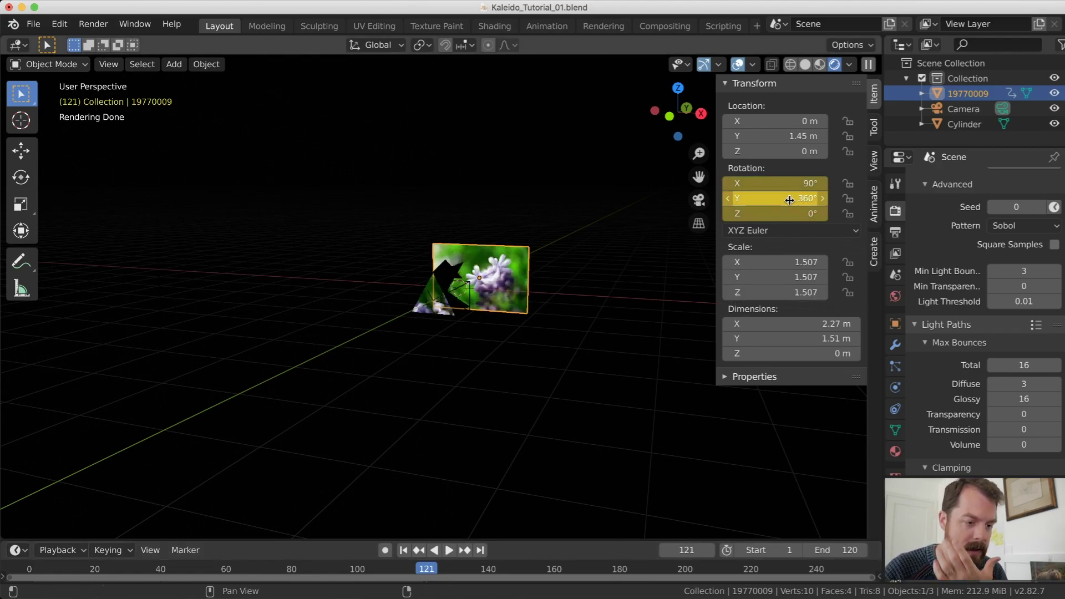
{"action": "left_click", "coordinate": [17, 550]}
Turn the bottom area into an enlarged Graph Editor with normalized, fully framed rotation curves
{"action": "left_click", "coordinate": [234, 451]}
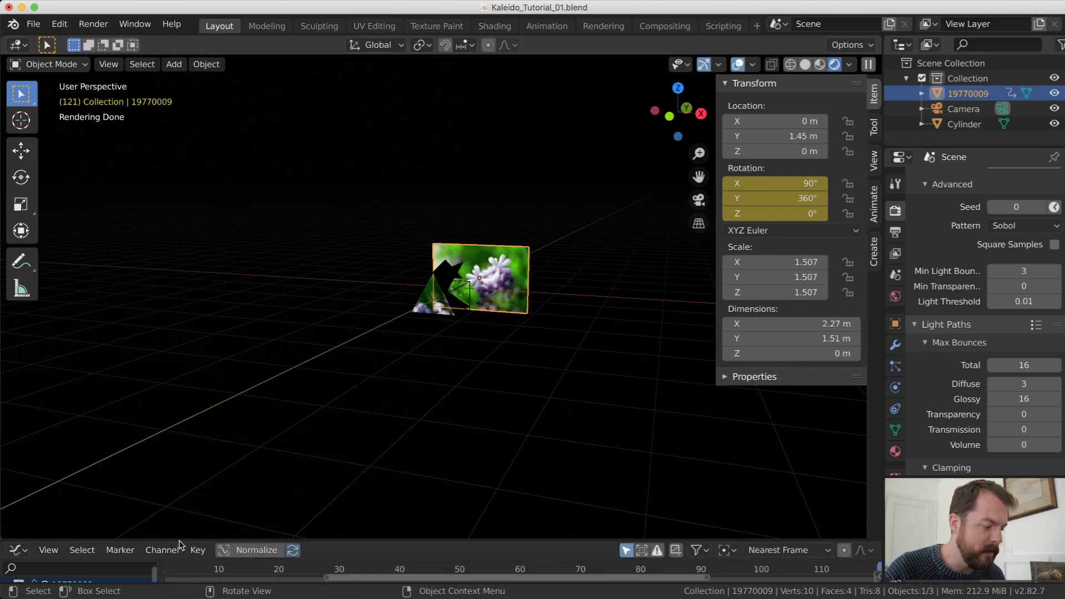
{"action": "left_click_drag", "start_coordinate": [183, 541], "coordinate": [183, 336]}
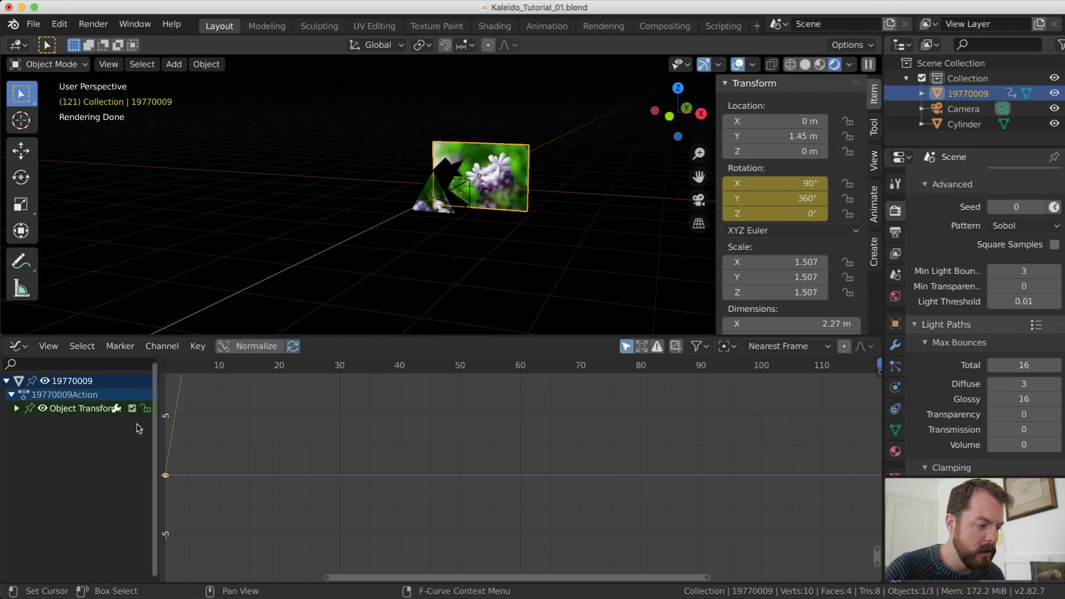
{"action": "left_click", "coordinate": [17, 410]}
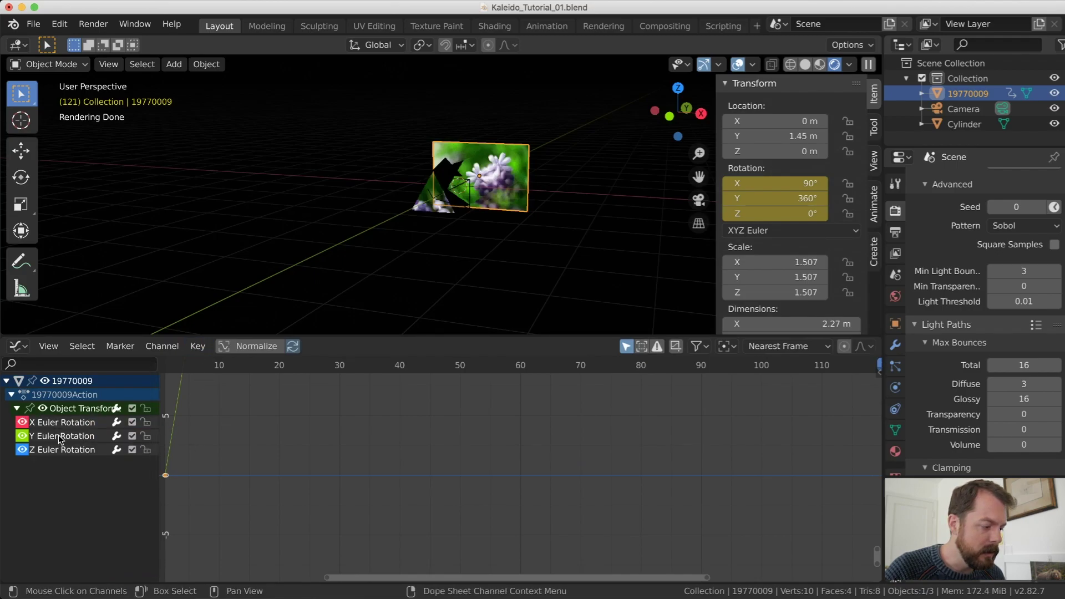
{"action": "left_click", "coordinate": [257, 346]}
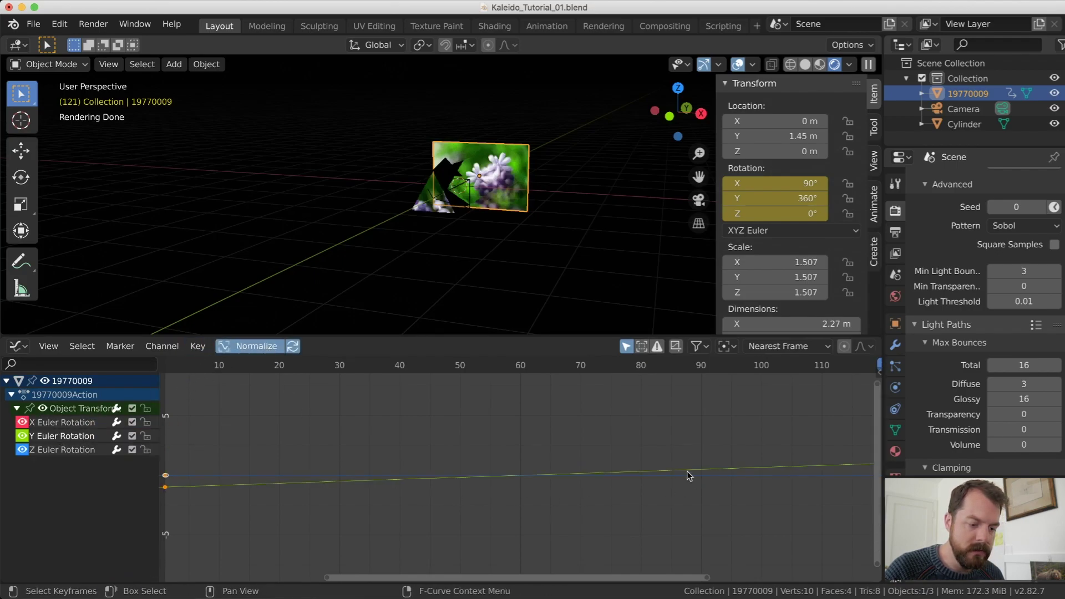
{"action": "key", "text": "Home"}
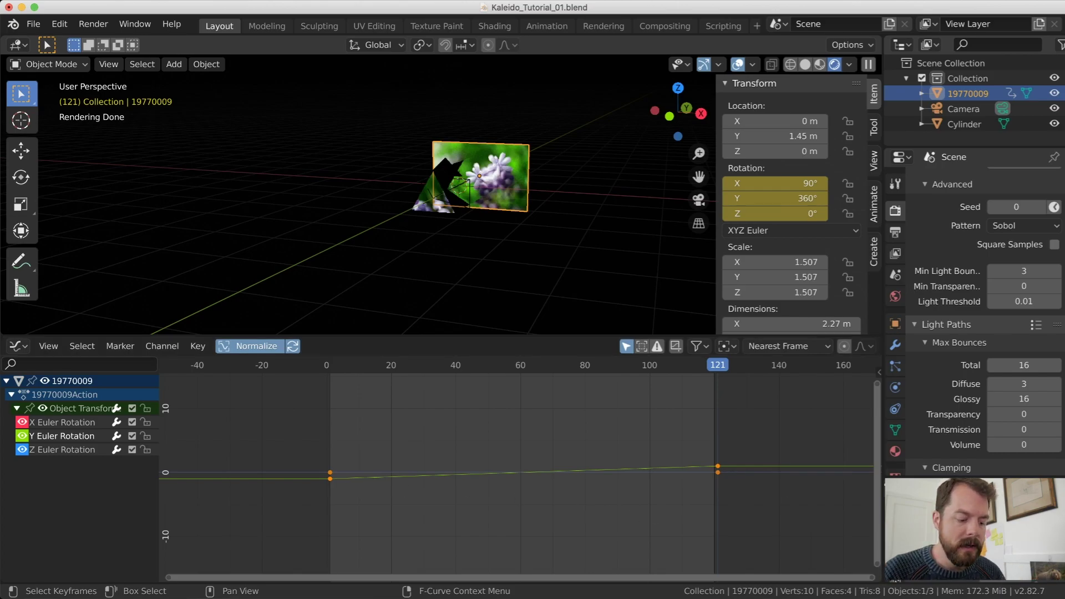
Open the Graph Editor sidebar on its Modifiers tab
{"action": "key", "text": "n"}
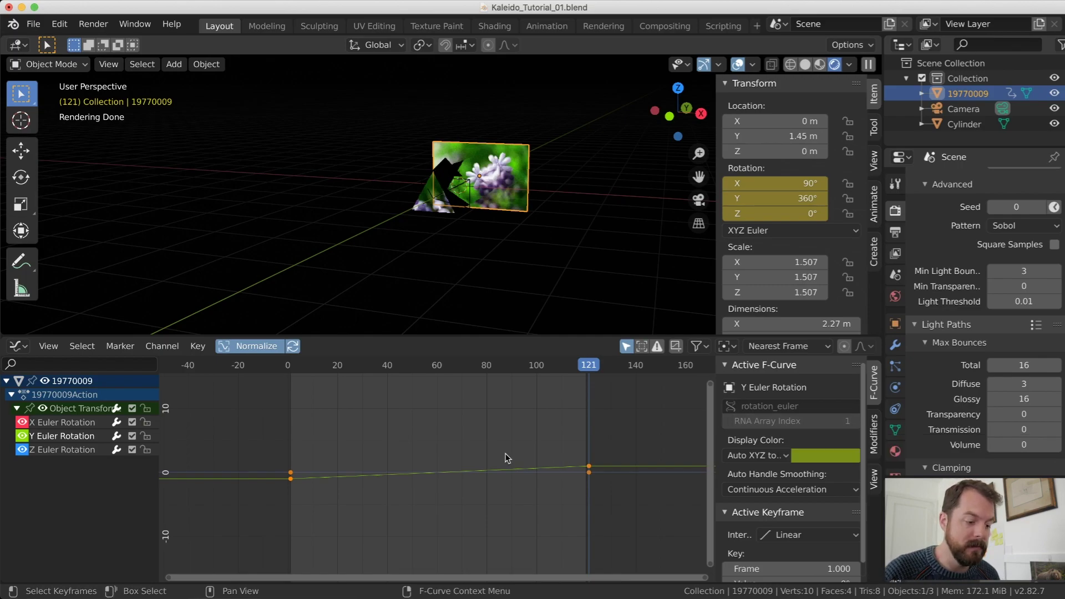
{"action": "scroll", "coordinate": [793, 449], "scroll_direction": "down", "scroll_amount": 1}
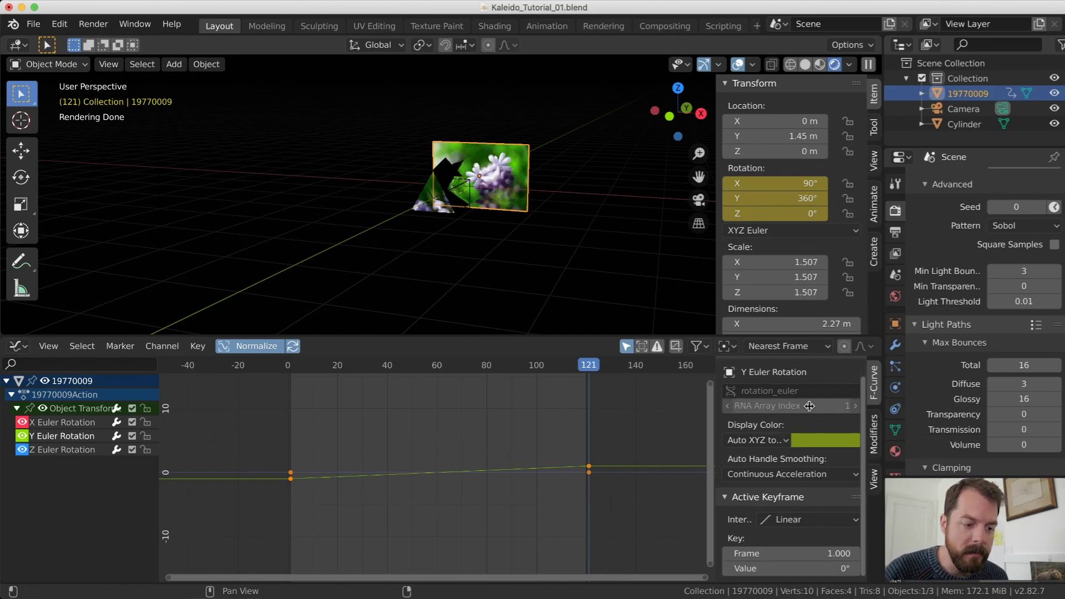
{"action": "scroll", "coordinate": [821, 422], "scroll_direction": "up", "scroll_amount": 1}
{"action": "left_click", "coordinate": [876, 444]}
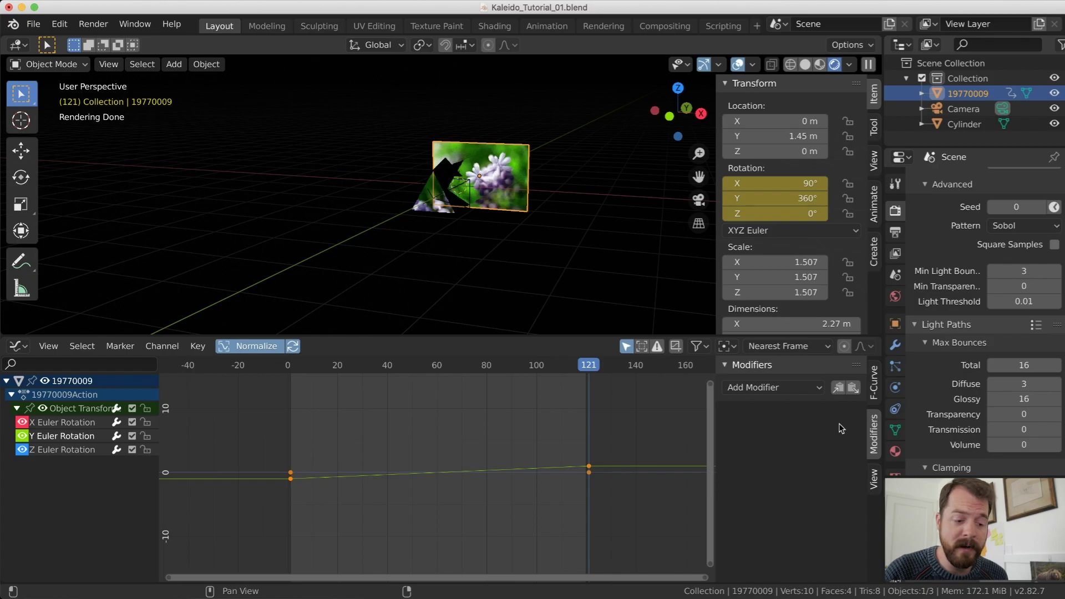
Add a Cycles modifier to the Y rotation curve with Repeat with Offset before and after
{"action": "left_click", "coordinate": [796, 388]}
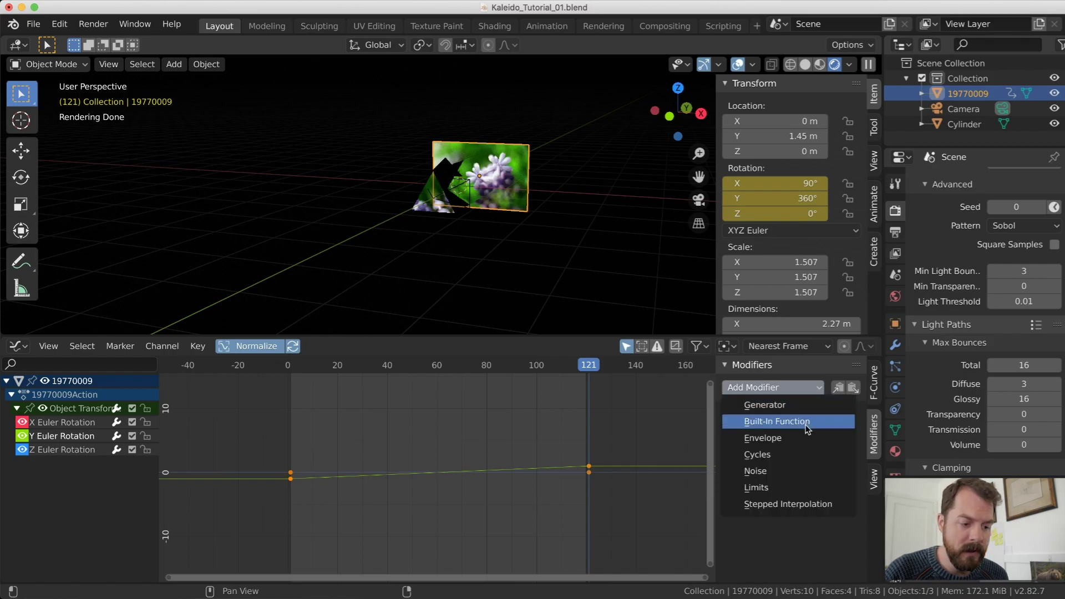
{"action": "left_click", "coordinate": [792, 454]}
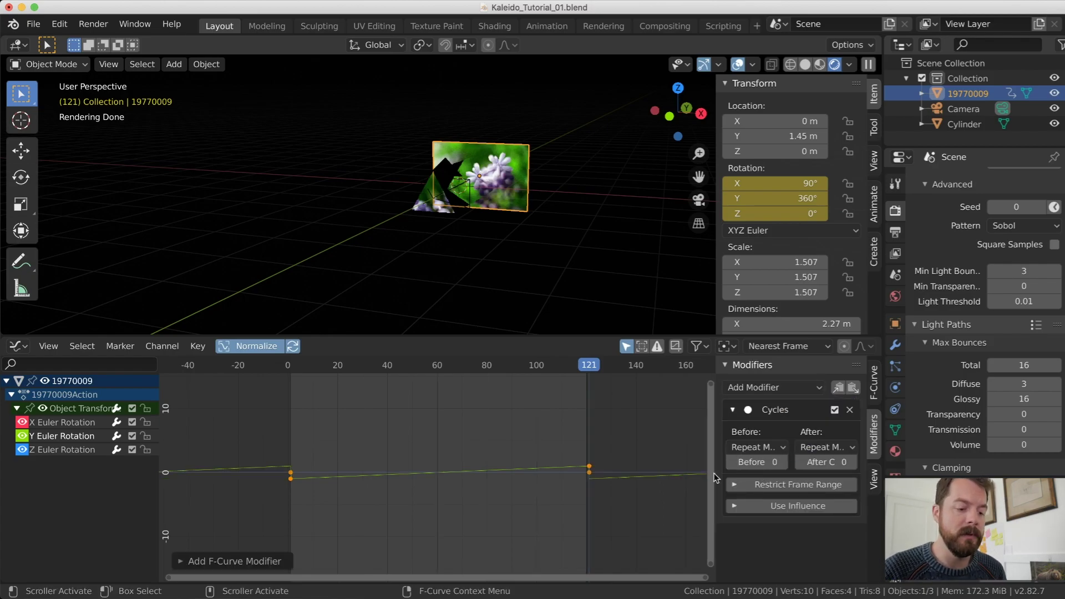
{"action": "left_click", "coordinate": [781, 450]}
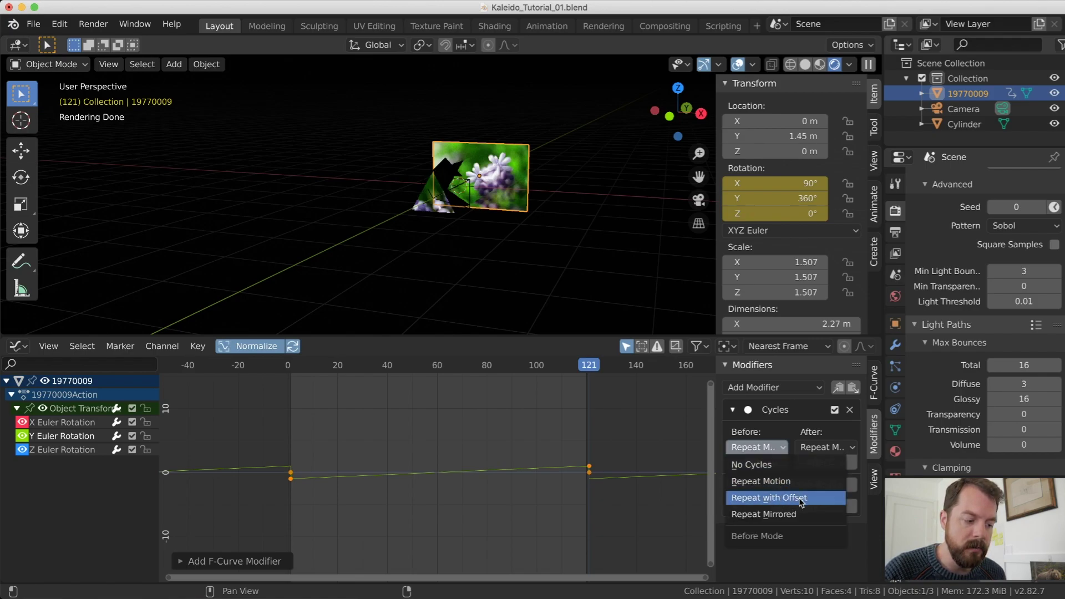
{"action": "left_click", "coordinate": [801, 501]}
{"action": "left_click", "coordinate": [826, 447]}
{"action": "left_click", "coordinate": [850, 493]}
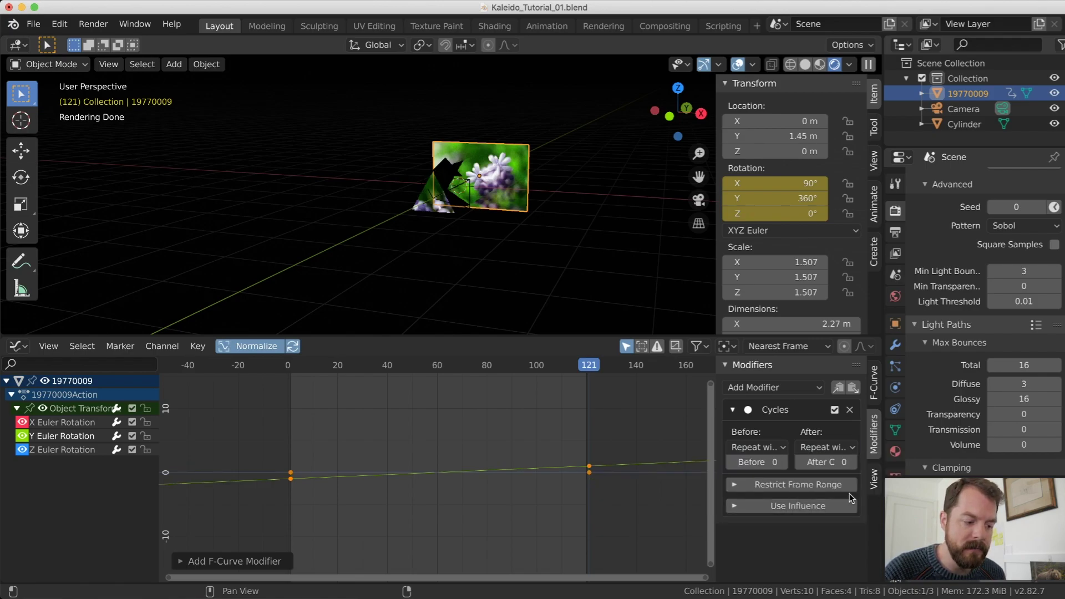
Scrub to frames 122 and 120 to verify the continued spin, then return to frame 1
{"action": "left_click_drag", "start_coordinate": [311, 365], "coordinate": [590, 395]}
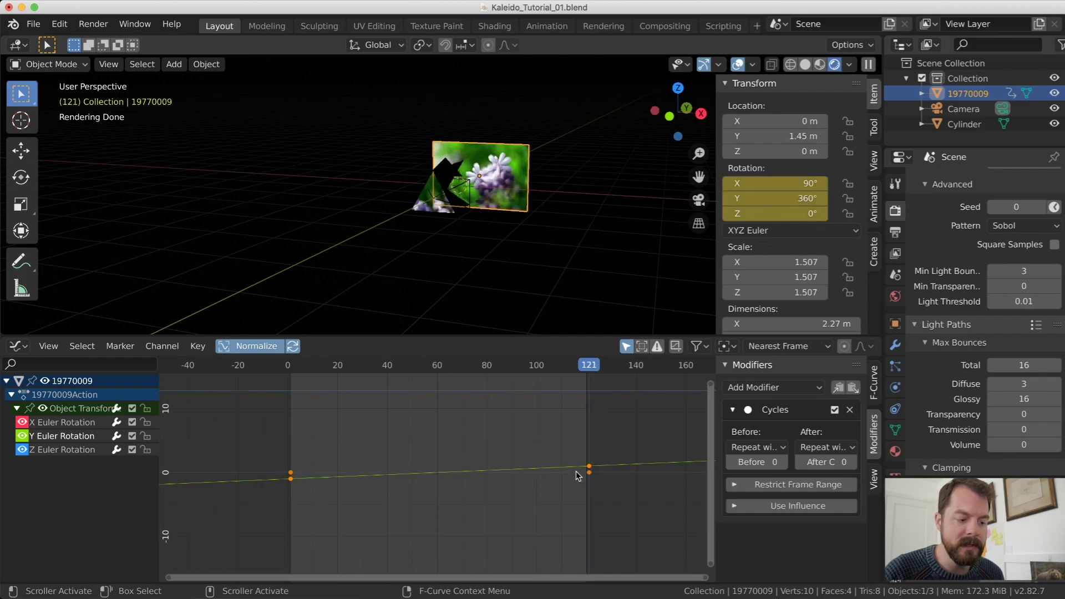
{"action": "left_click", "coordinate": [593, 374]}
{"action": "left_click", "coordinate": [587, 368]}
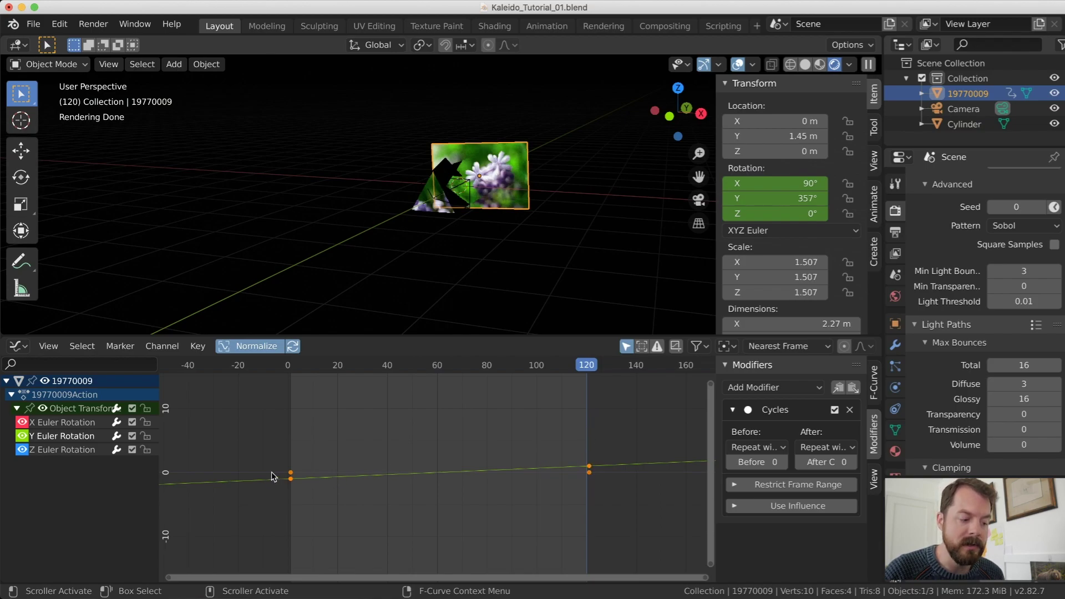
{"action": "left_click", "coordinate": [291, 367]}
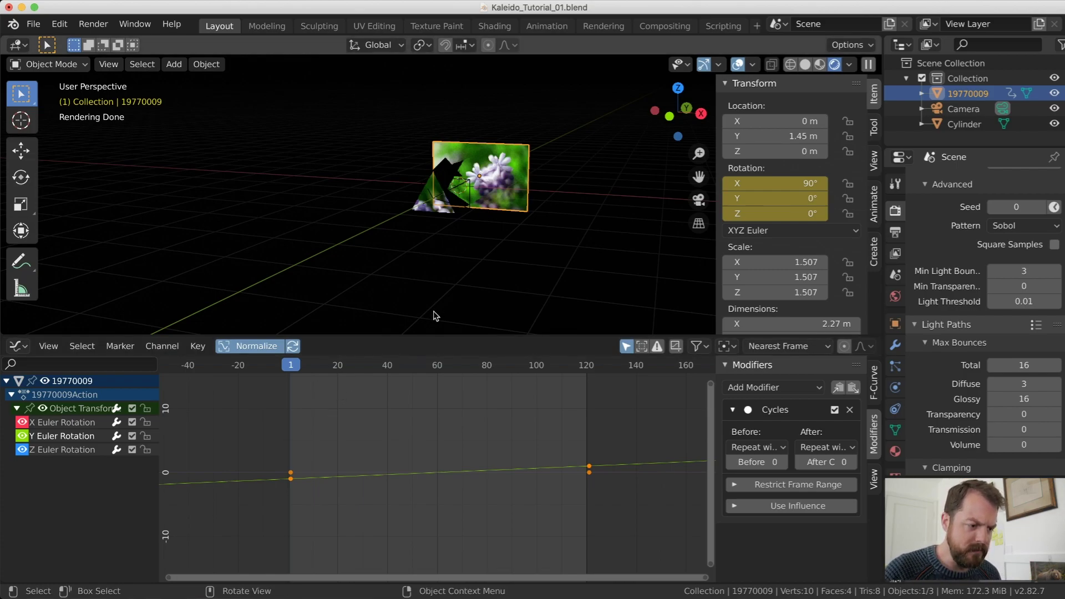
Make the 3D viewport taller without side panels and look through the scene camera
{"action": "left_click_drag", "start_coordinate": [427, 335], "coordinate": [444, 465]}
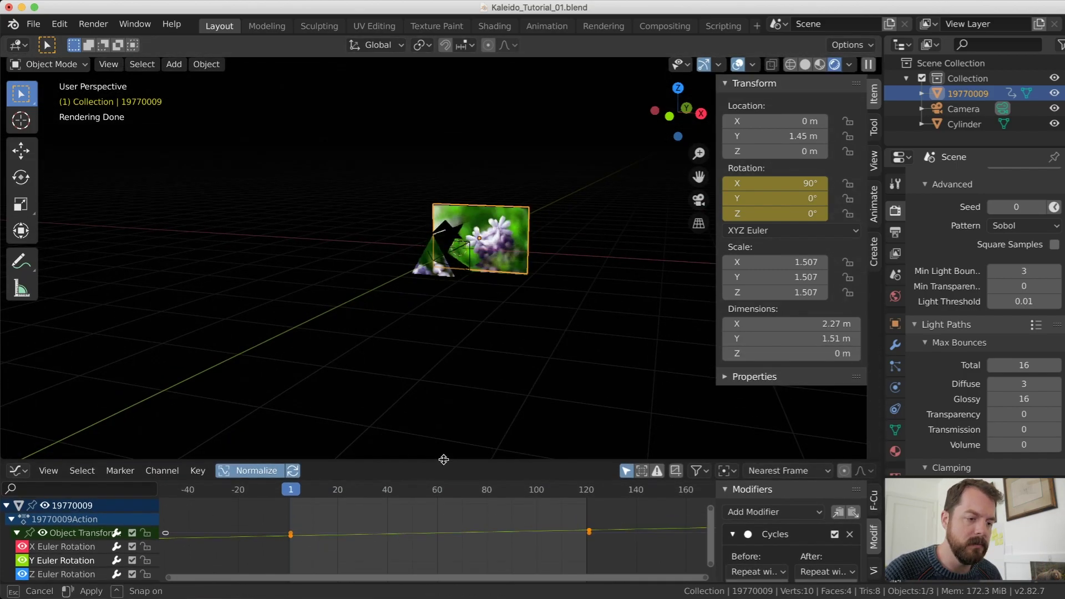
{"action": "key", "text": "n"}
{"action": "key", "text": "n"}
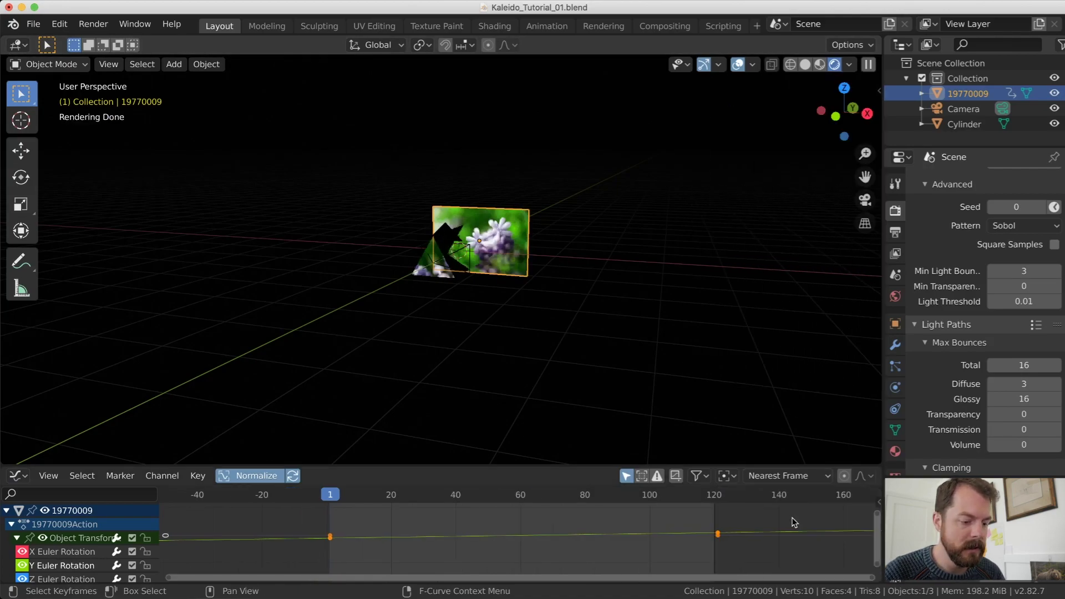
{"action": "scroll", "coordinate": [528, 237], "scroll_direction": "up", "scroll_amount": 5}
{"action": "key", "text": "KP_0"}
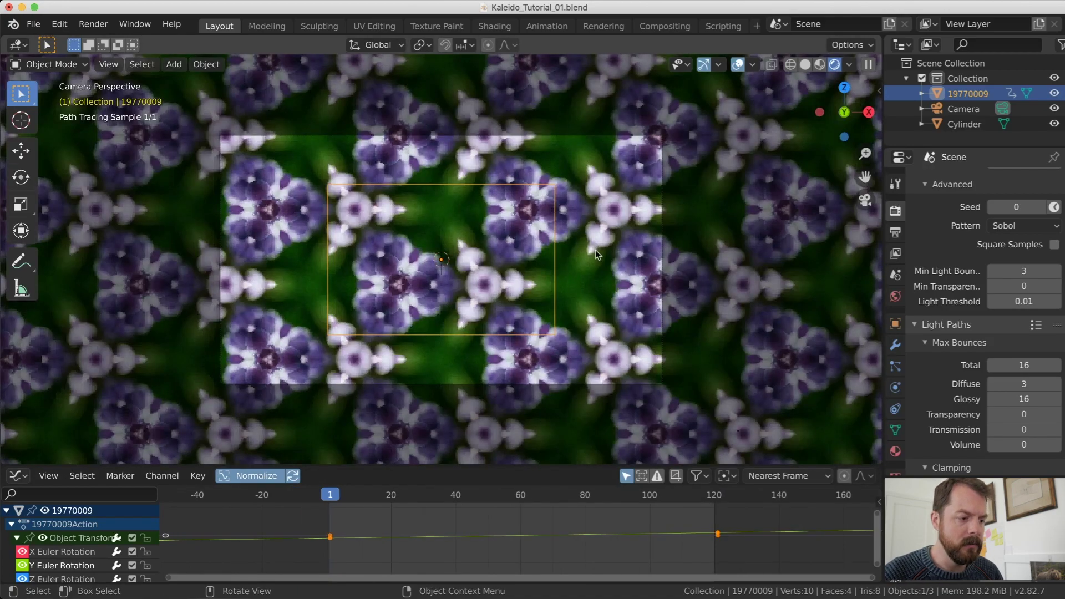
Play the spinning animation, stop it, and jump back to frame 1
{"action": "key", "text": "space"}
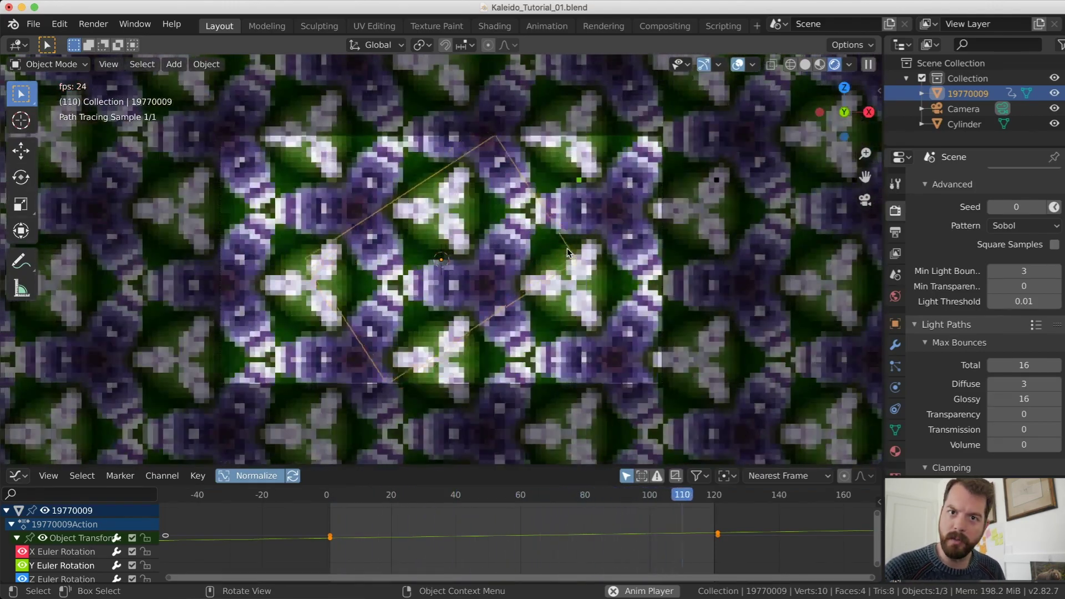
{"action": "key", "text": "space"}
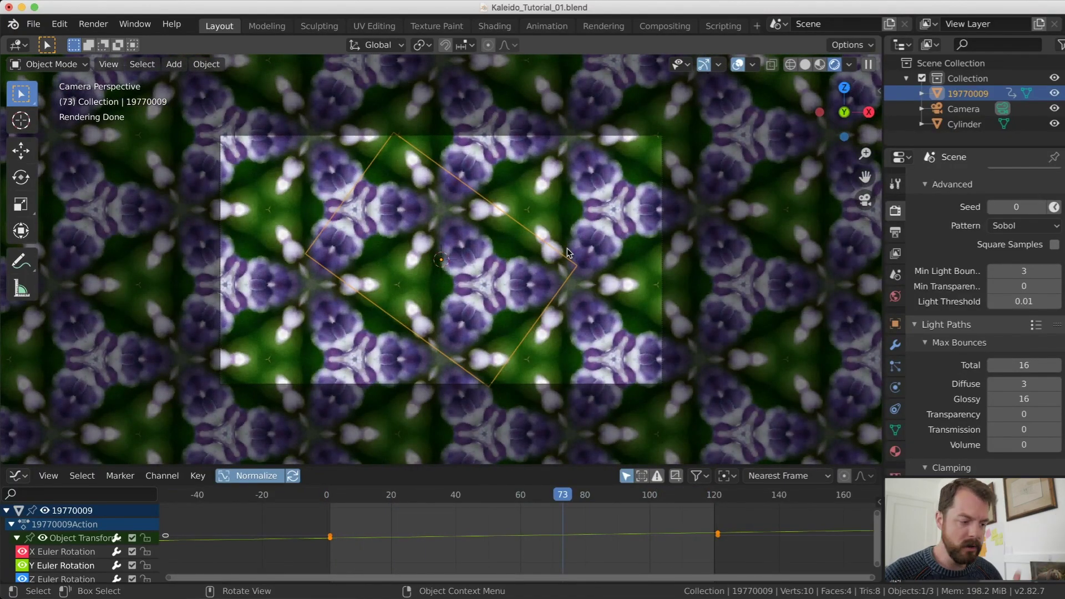
{"action": "key", "text": "shift+Left"}
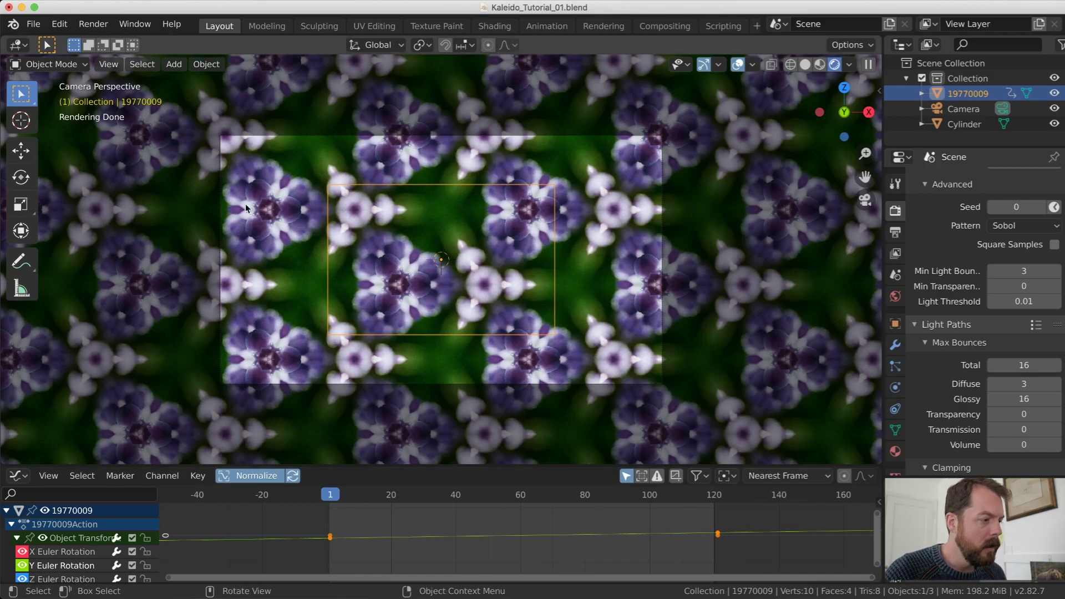
Split the viewport side by side and orbit the right view around the flower plane
{"action": "left_click_drag", "start_coordinate": [880, 40], "coordinate": [483, 92]}
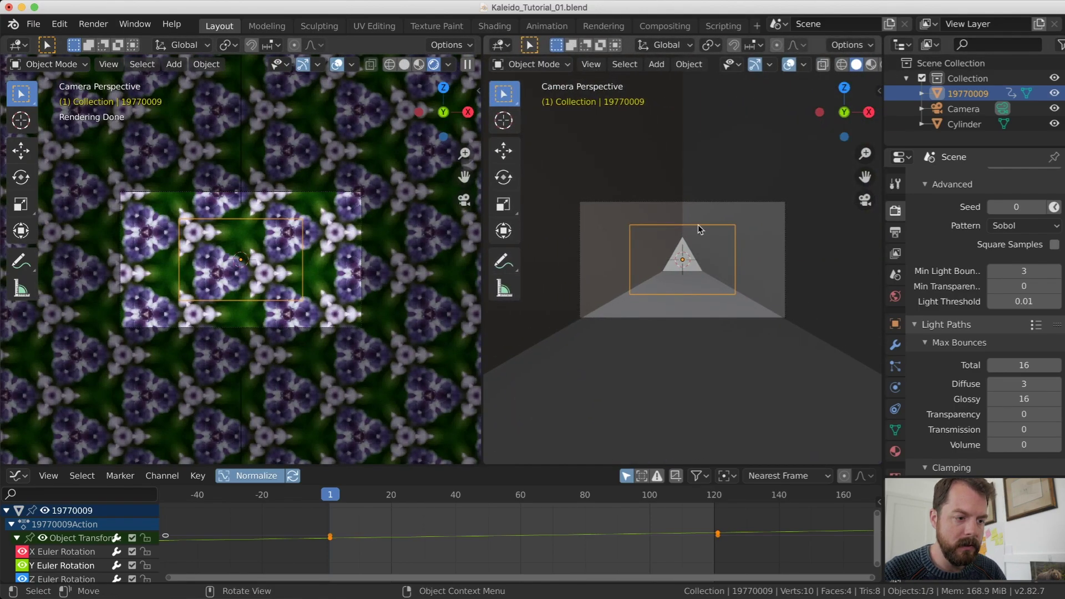
{"action": "middle_click_drag", "start_coordinate": [698, 211], "coordinate": [728, 245]}
{"action": "scroll", "coordinate": [727, 246], "scroll_direction": "down", "scroll_amount": 5}
{"action": "scroll", "coordinate": [724, 247], "scroll_direction": "up", "scroll_amount": 3}
{"action": "scroll", "coordinate": [333, 250], "scroll_direction": "up", "scroll_amount": 2}
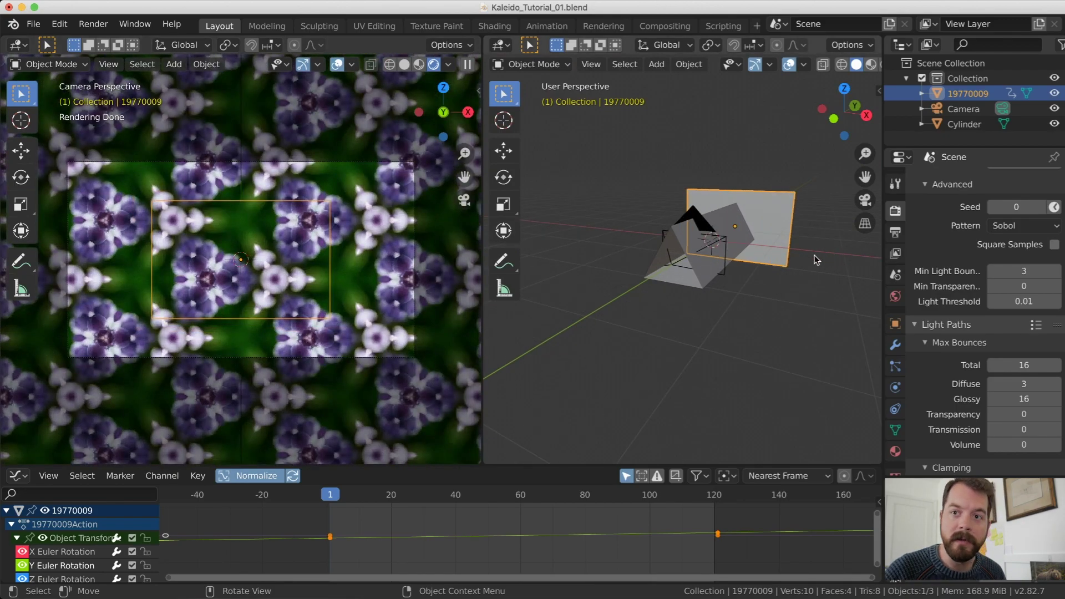
Taper the Cylinder mirror tube by scaling one end's edge loop to 0.8766
{"action": "left_click", "coordinate": [711, 284]}
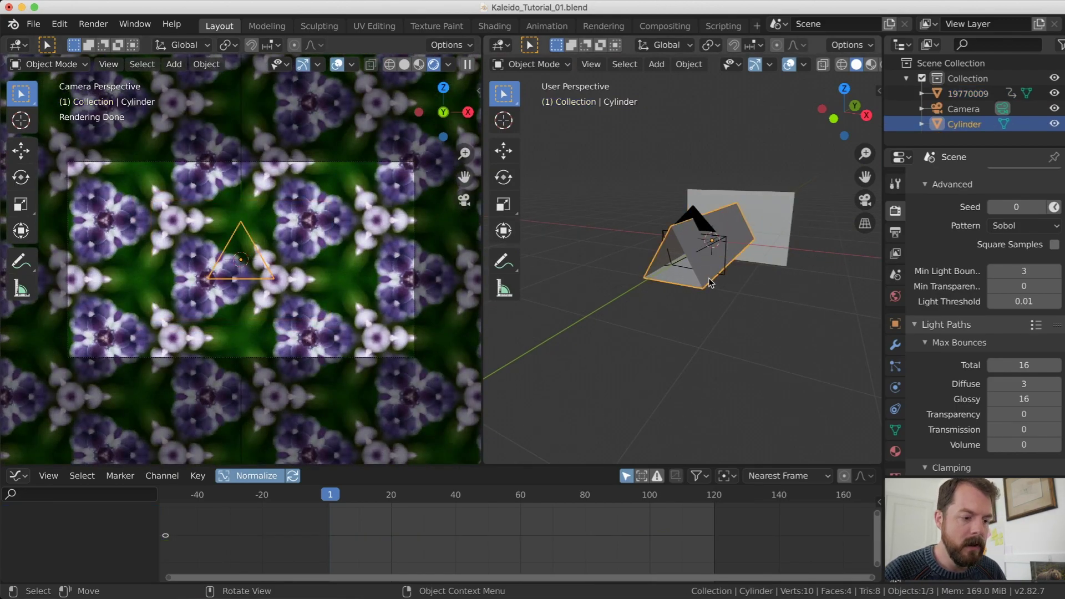
{"action": "key", "text": "Tab"}
{"action": "scroll", "coordinate": [711, 278], "scroll_direction": "up", "scroll_amount": 1}
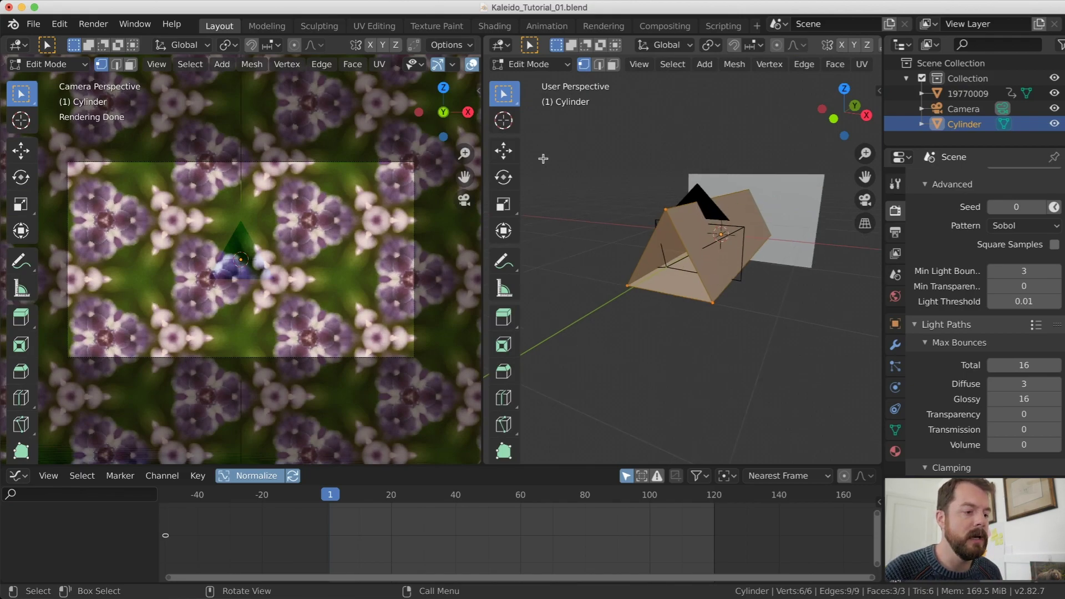
{"action": "left_click", "coordinate": [600, 64]}
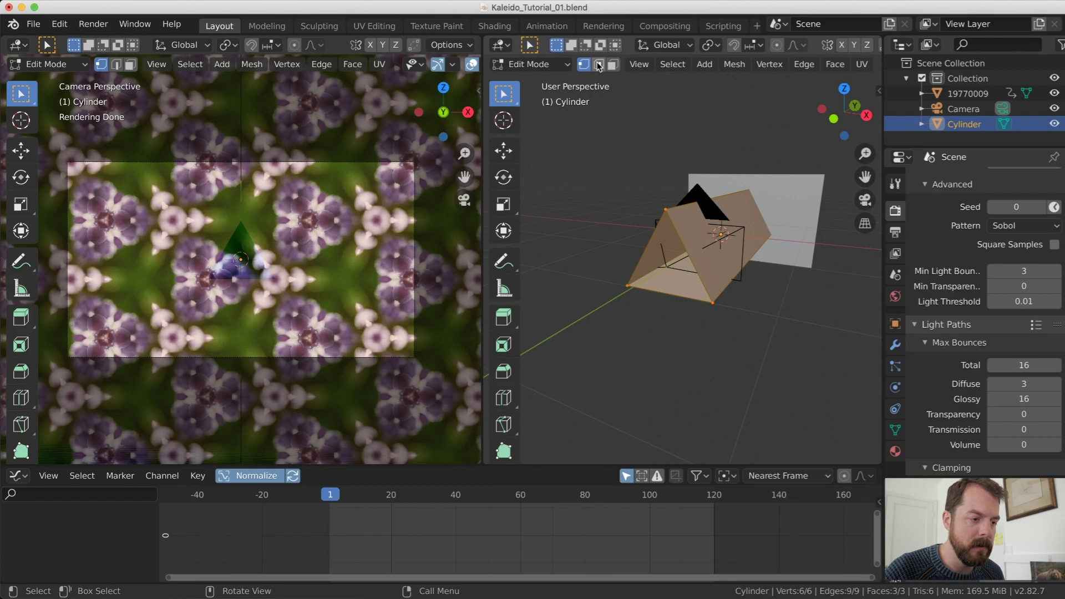
{"action": "left_click", "coordinate": [674, 227], "text": "alt"}
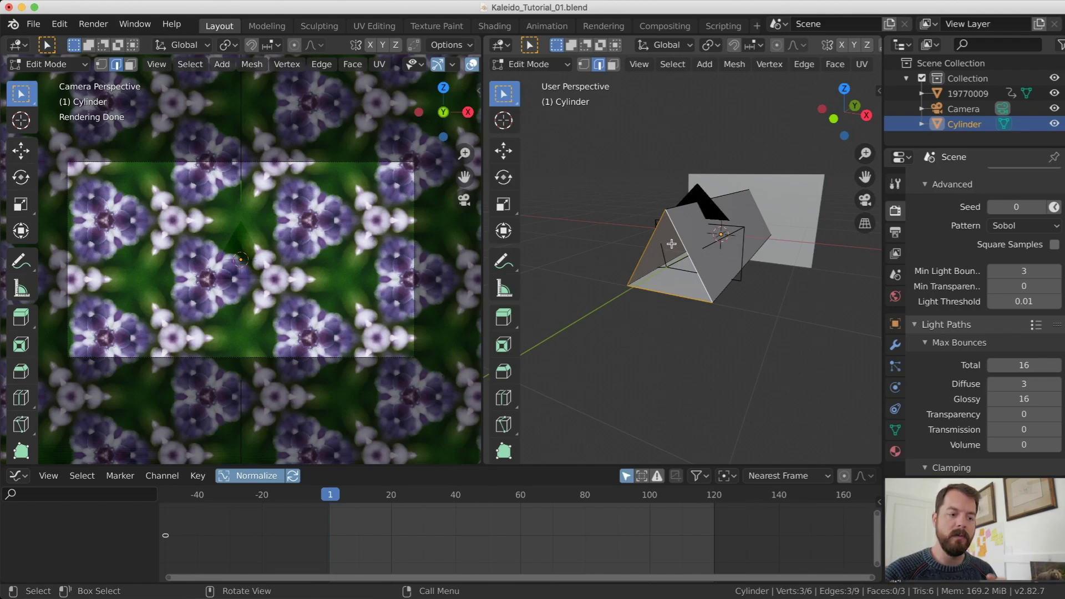
{"action": "key", "text": "s"}
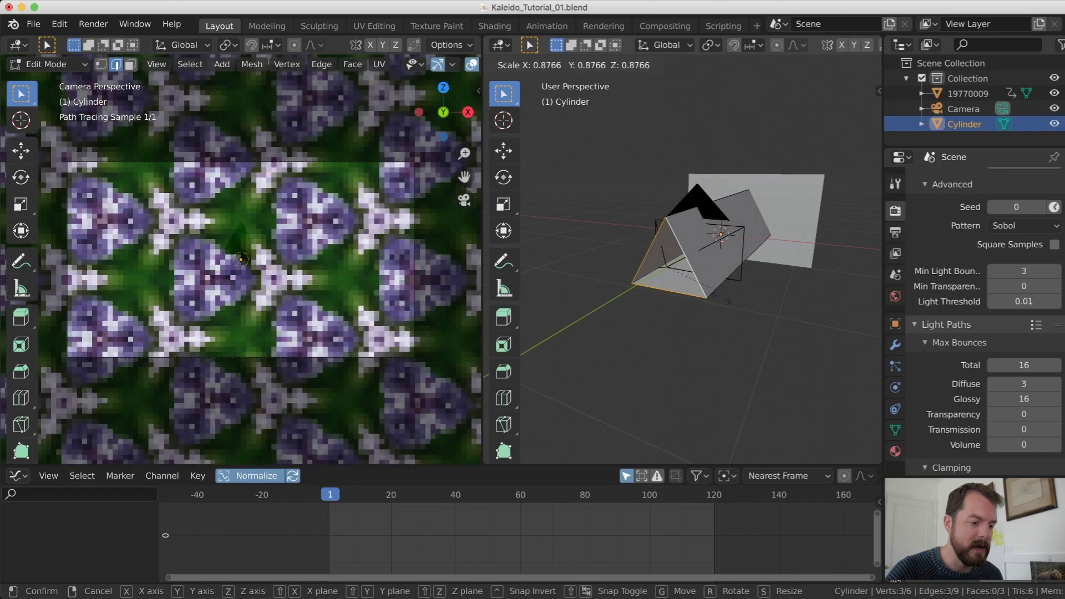
{"action": "left_click", "coordinate": [674, 303]}
{"action": "key", "text": "Tab"}
{"action": "left_click", "coordinate": [674, 302]}
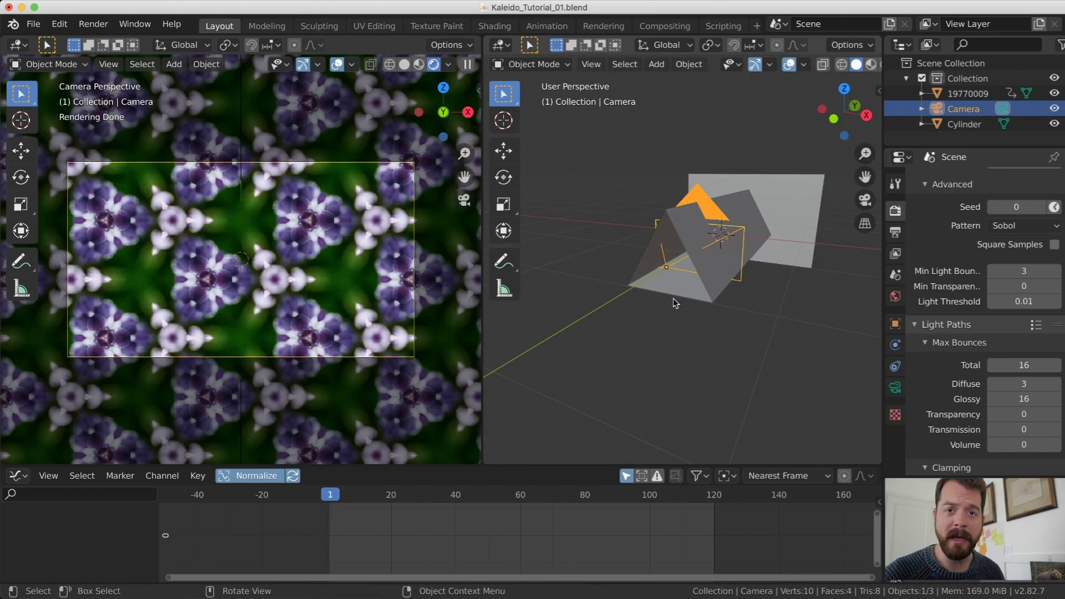